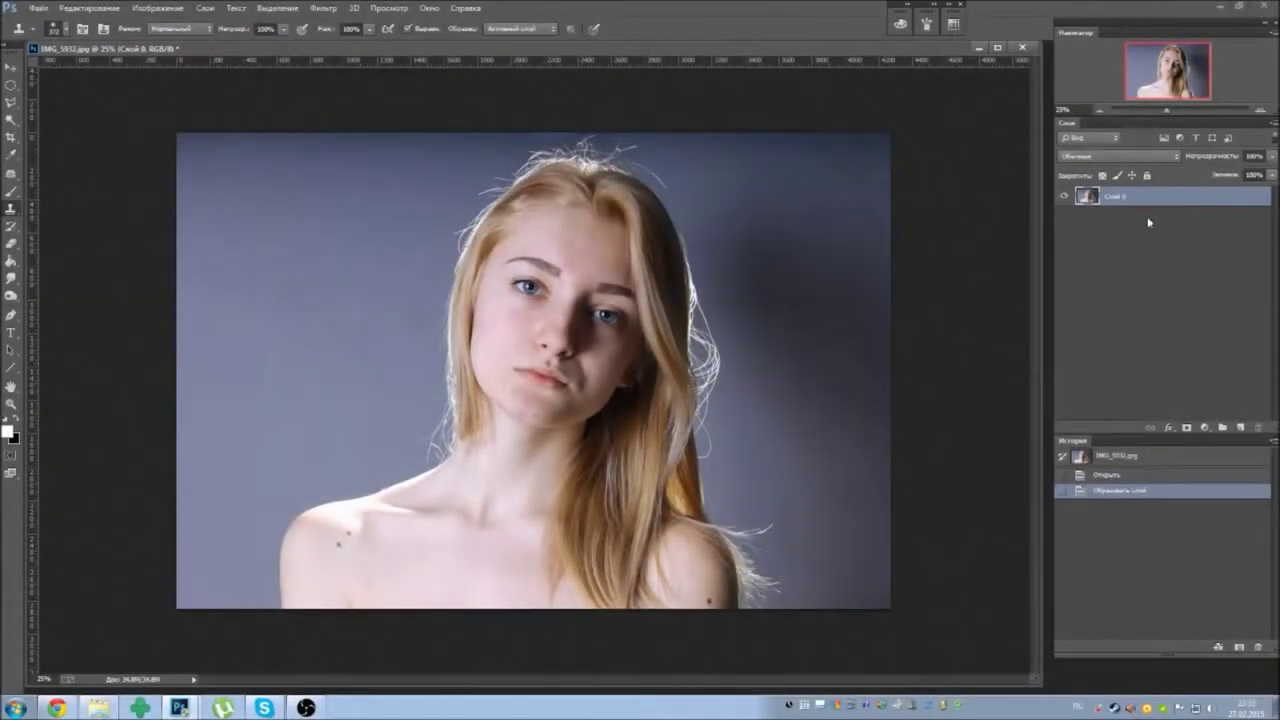
# Choose the Magic Wand tool so areas can be selected by colour.
pyautogui.click(11, 118)
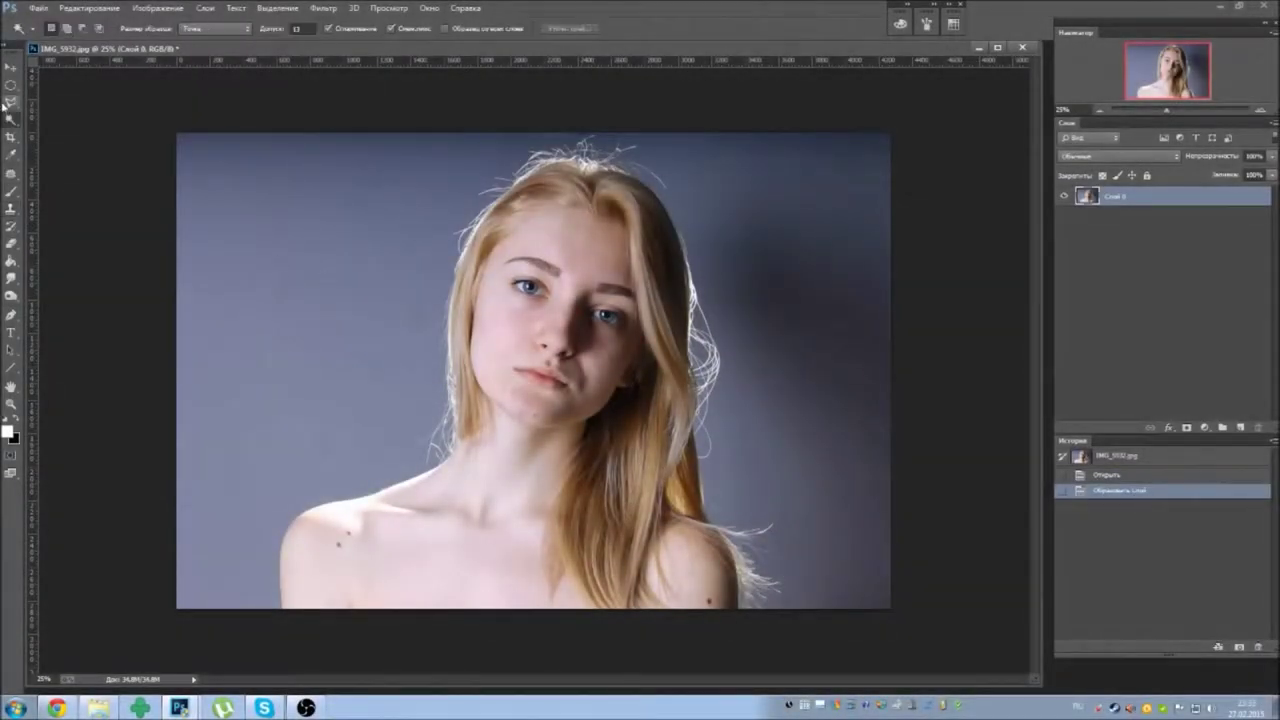
# Trace a lasso outline along the shoulder, then discard it and zoom out.
pyautogui.click(284, 572)
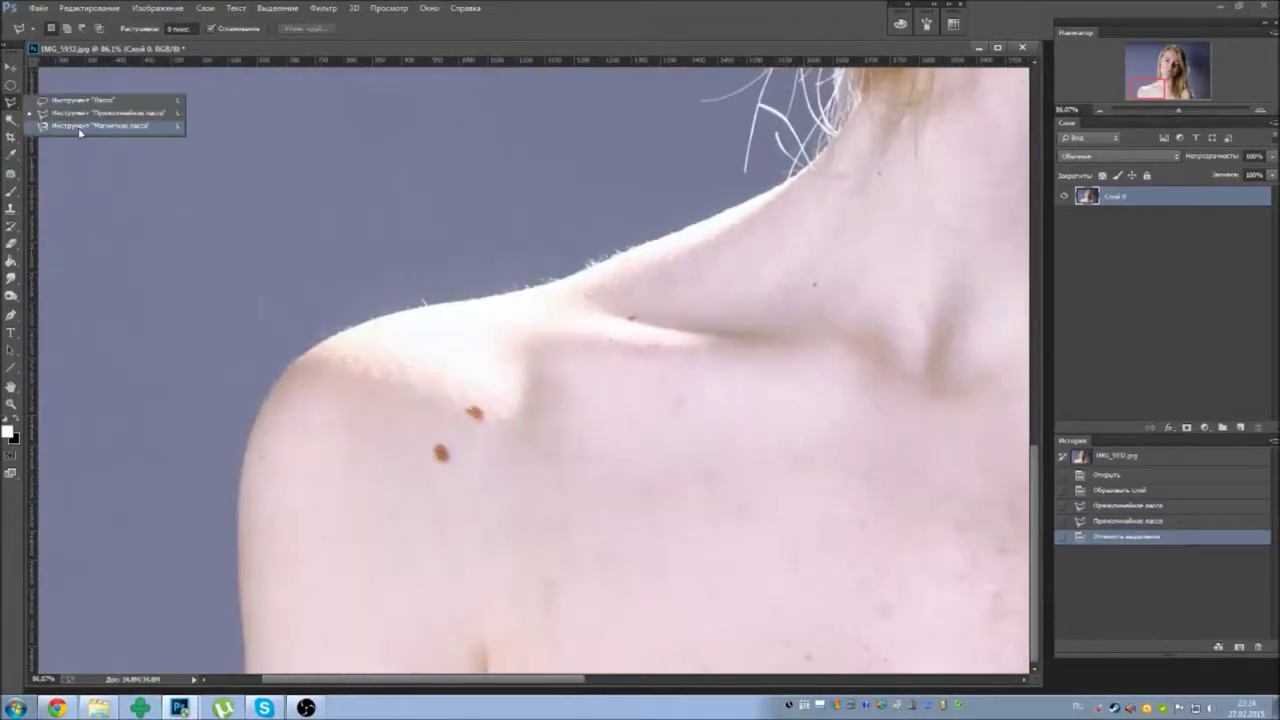
pyautogui.click(78, 127)
pyautogui.click(255, 683)
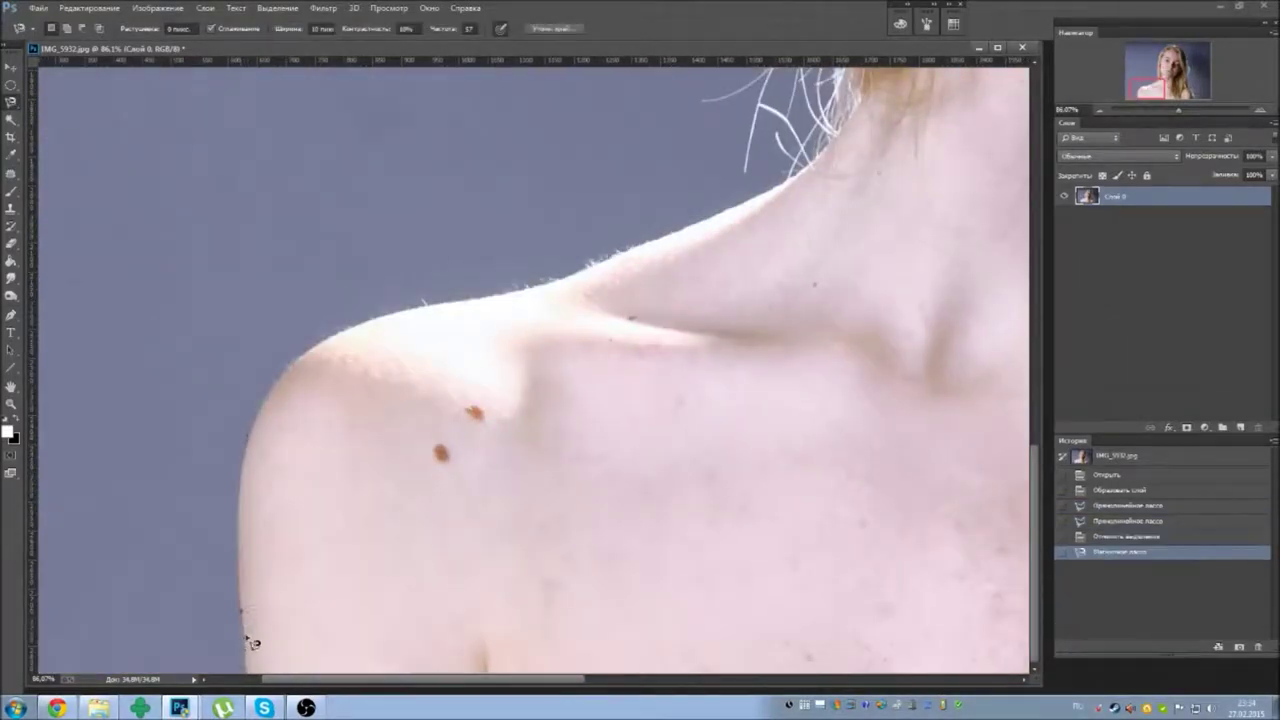
pyautogui.press('Return')
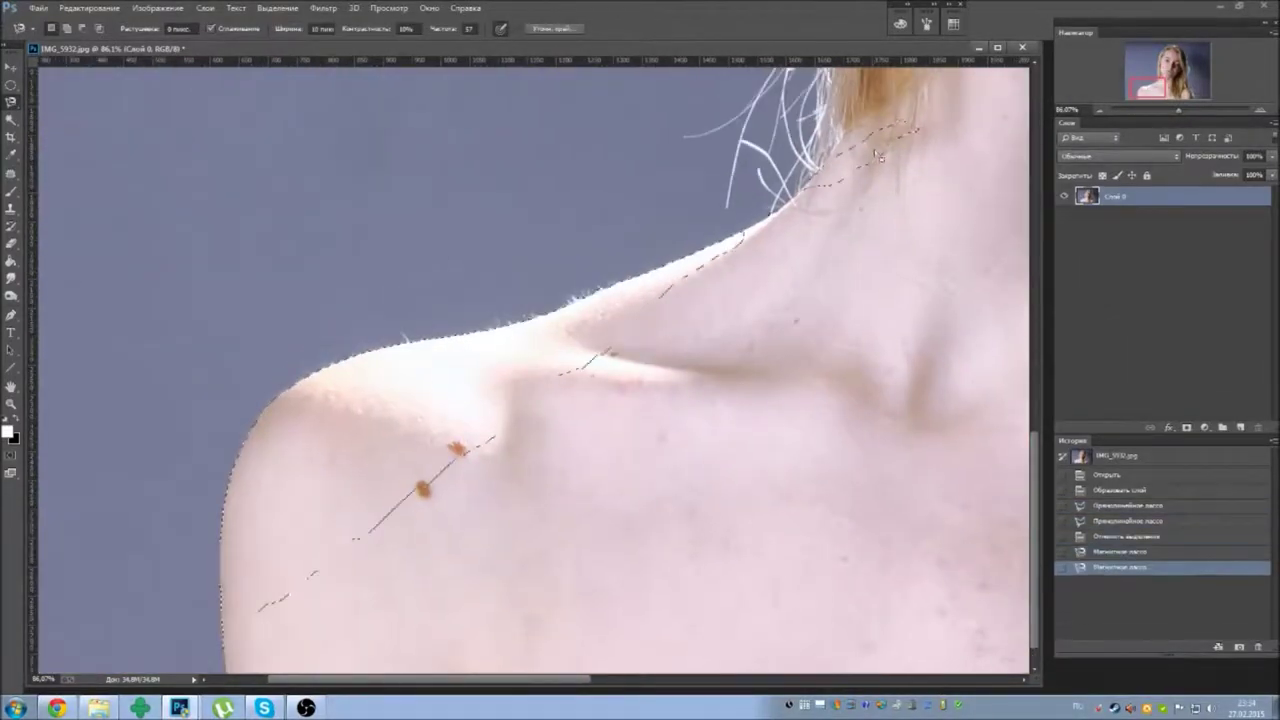
pyautogui.hotkey('ctrl', 'd')
pyautogui.hotkey('ctrl', '0')
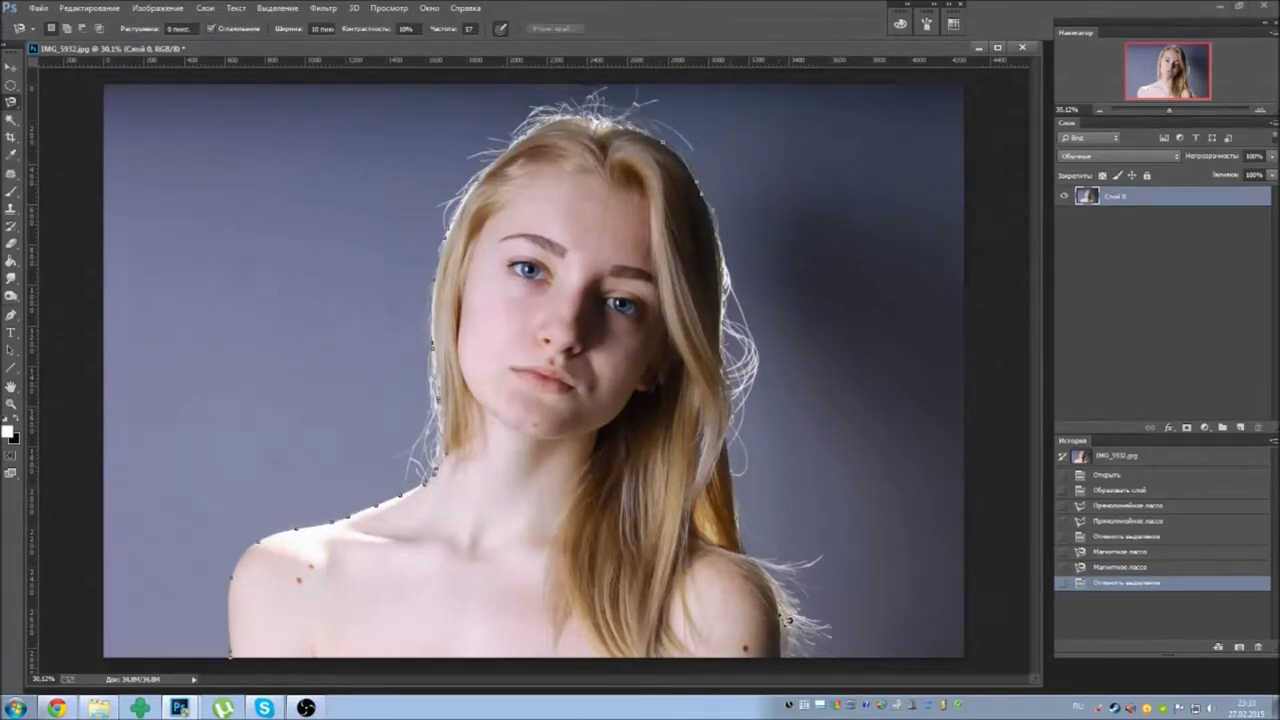
# Close the neck outline and add the neck-side hair edge and strands to it.
pyautogui.doubleClick(652, 684)
pyautogui.scroll(5, 493, 496)
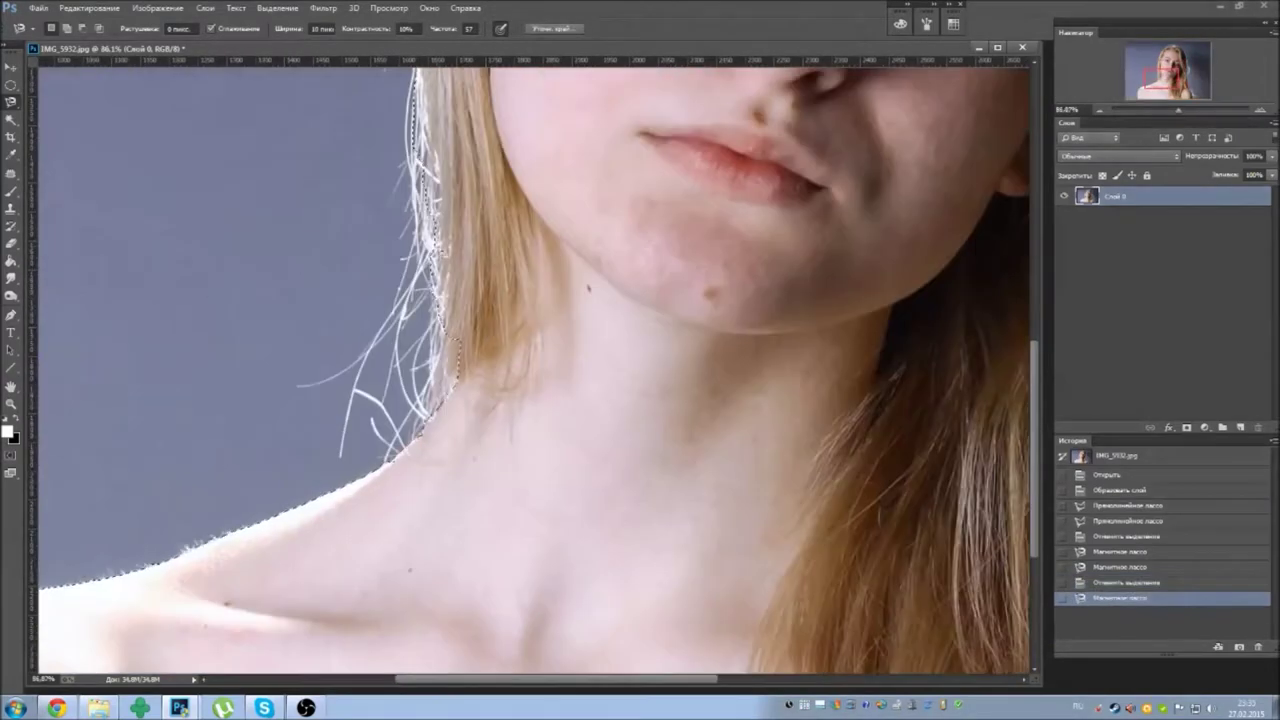
pyautogui.hotkey('shift', 'l')
pyautogui.moveTo(430, 410); pyautogui.dragTo(240, 530)
pyautogui.scroll(5, 535, 370)
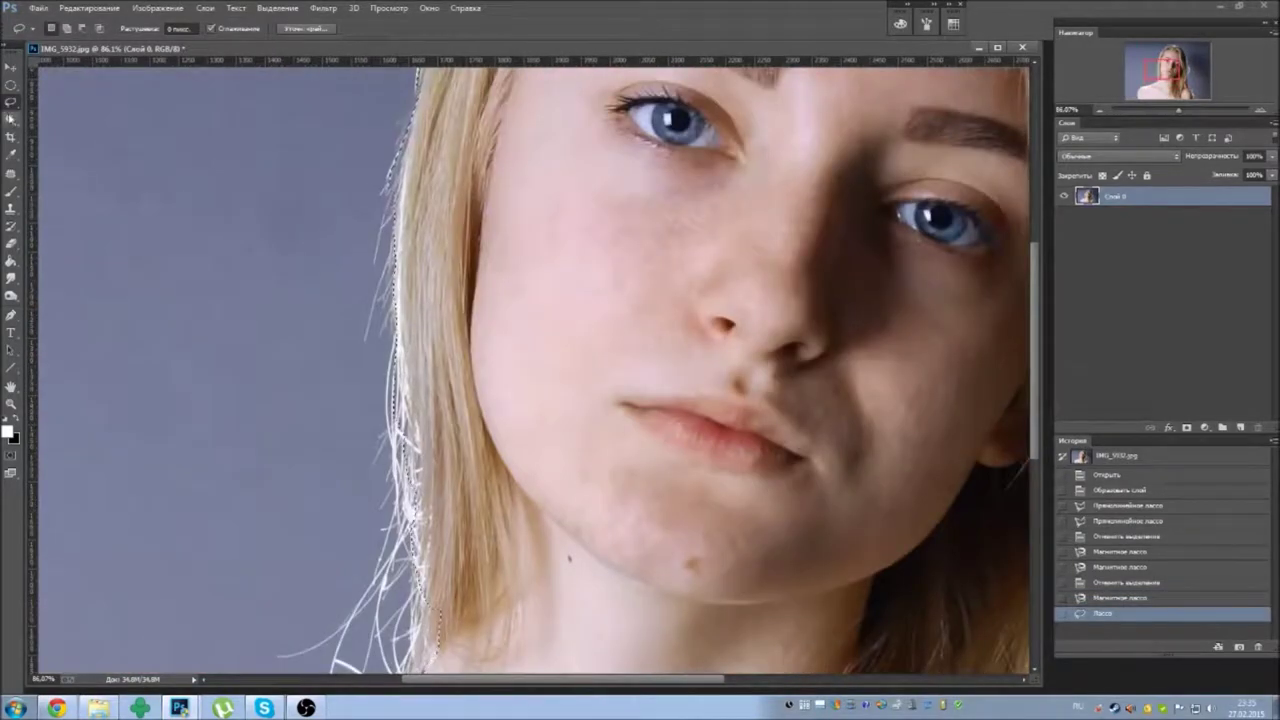
pyautogui.press('w')
pyautogui.keyDown('shift'); pyautogui.click(400, 400); pyautogui.keyUp('shift')
# Add the hair by the neck and the flyaway strands atop the head to the selection.
pyautogui.keyDown('shift'); pyautogui.click(415, 520); pyautogui.keyUp('shift')
pyautogui.scroll(-3, 535, 370)
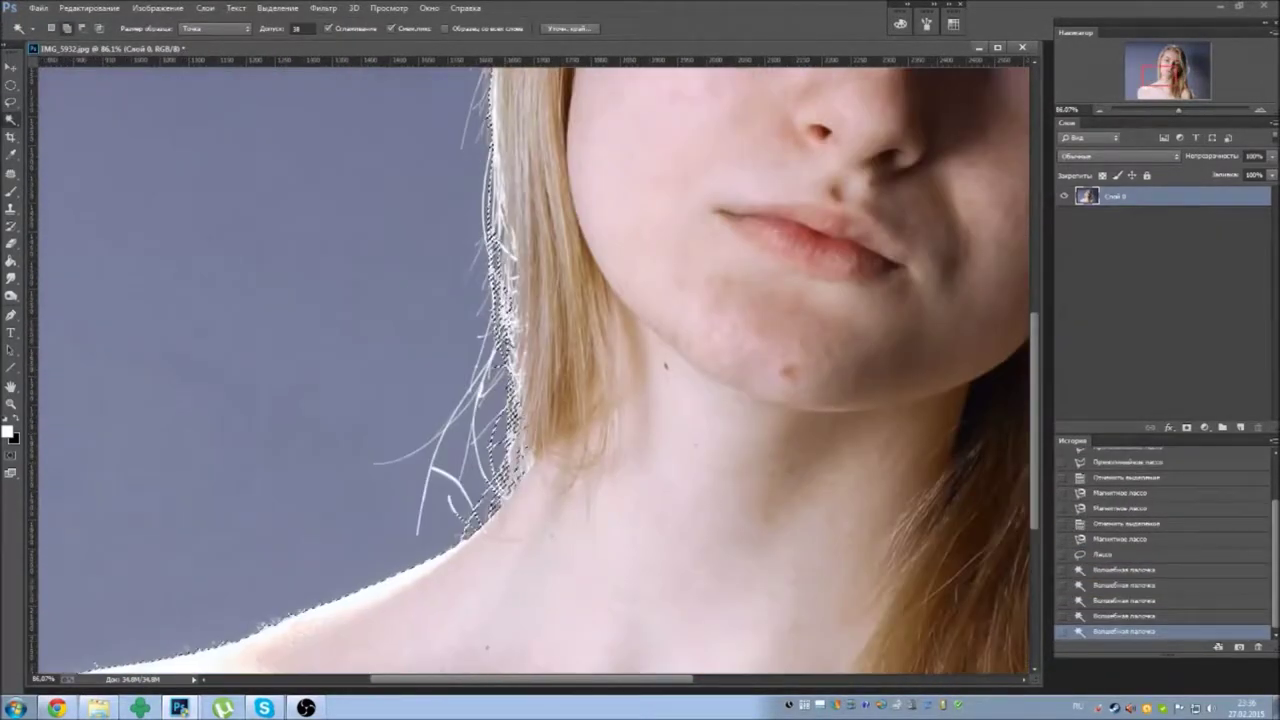
pyautogui.scroll(8, 535, 370)
pyautogui.scroll(3, 520, 228)
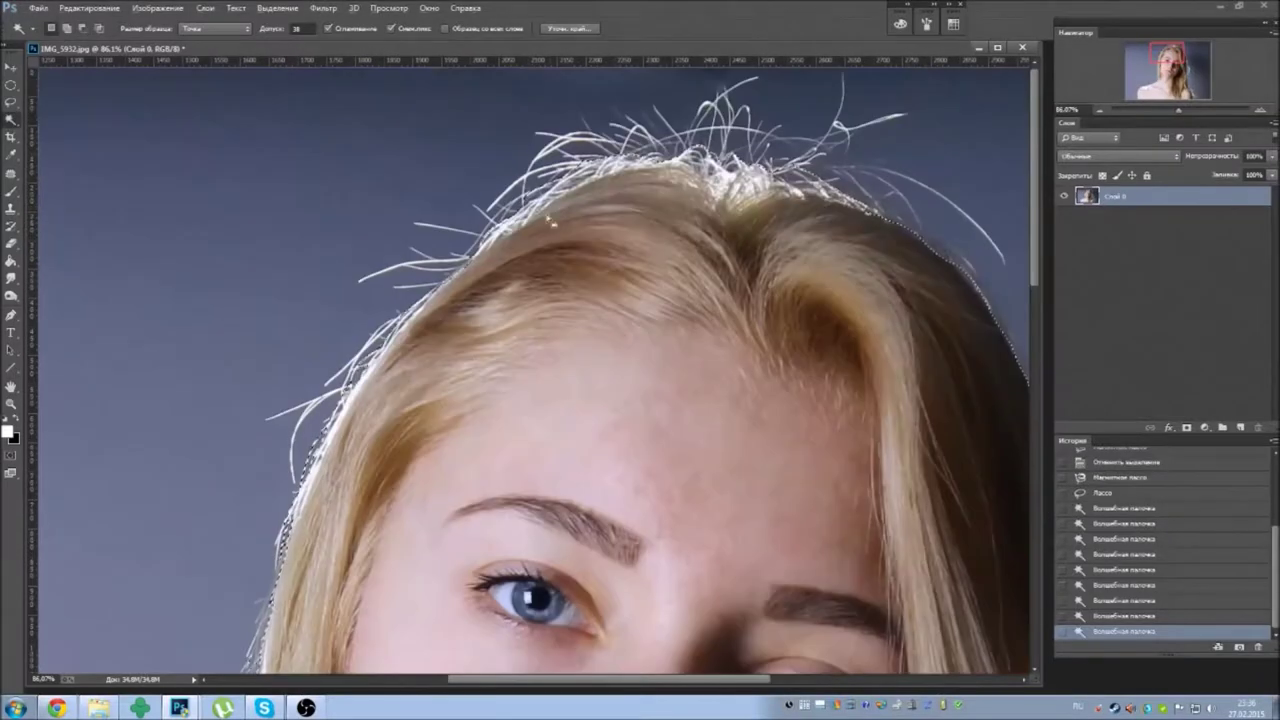
pyautogui.keyDown('shift'); pyautogui.click(300, 480); pyautogui.keyUp('shift')
pyautogui.keyDown('shift'); pyautogui.click(450, 260); pyautogui.keyUp('shift')
pyautogui.keyDown('shift'); pyautogui.click(560, 190); pyautogui.keyUp('shift')
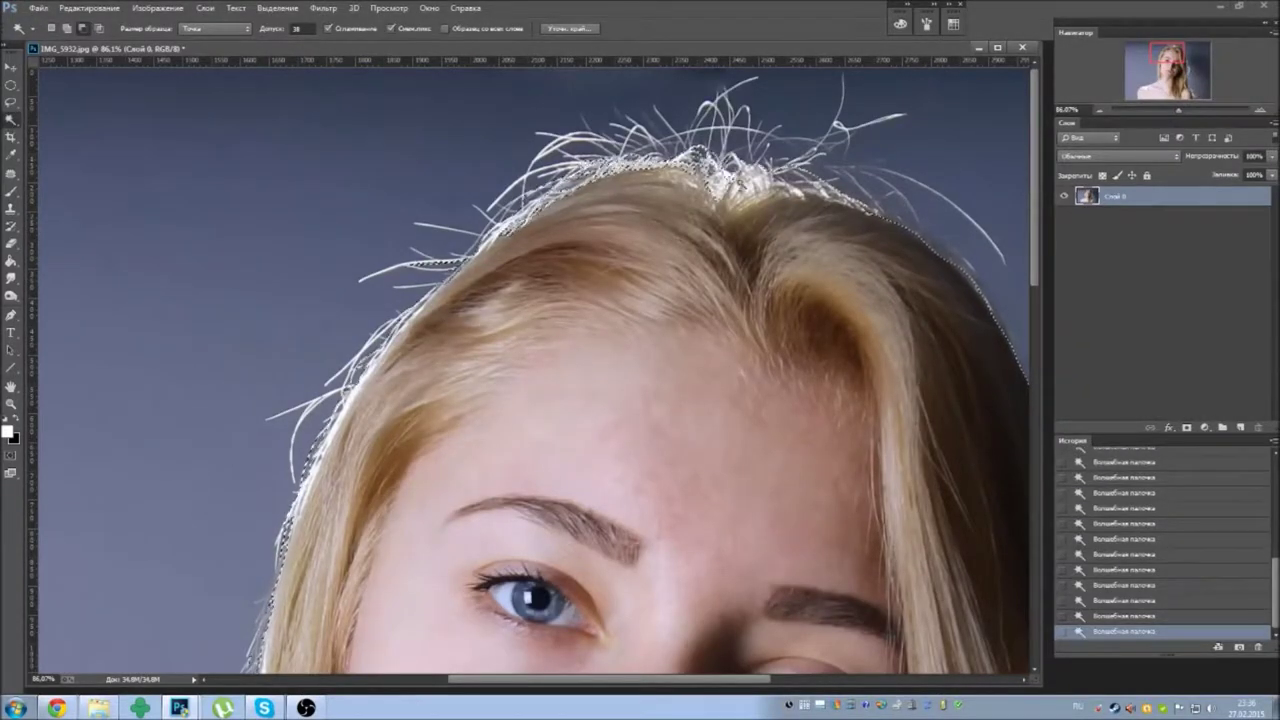
# Pan over the right-side hair down to the shoulder and check the selection.
pyautogui.moveTo(968, 328); pyautogui.dragTo(676, 171)
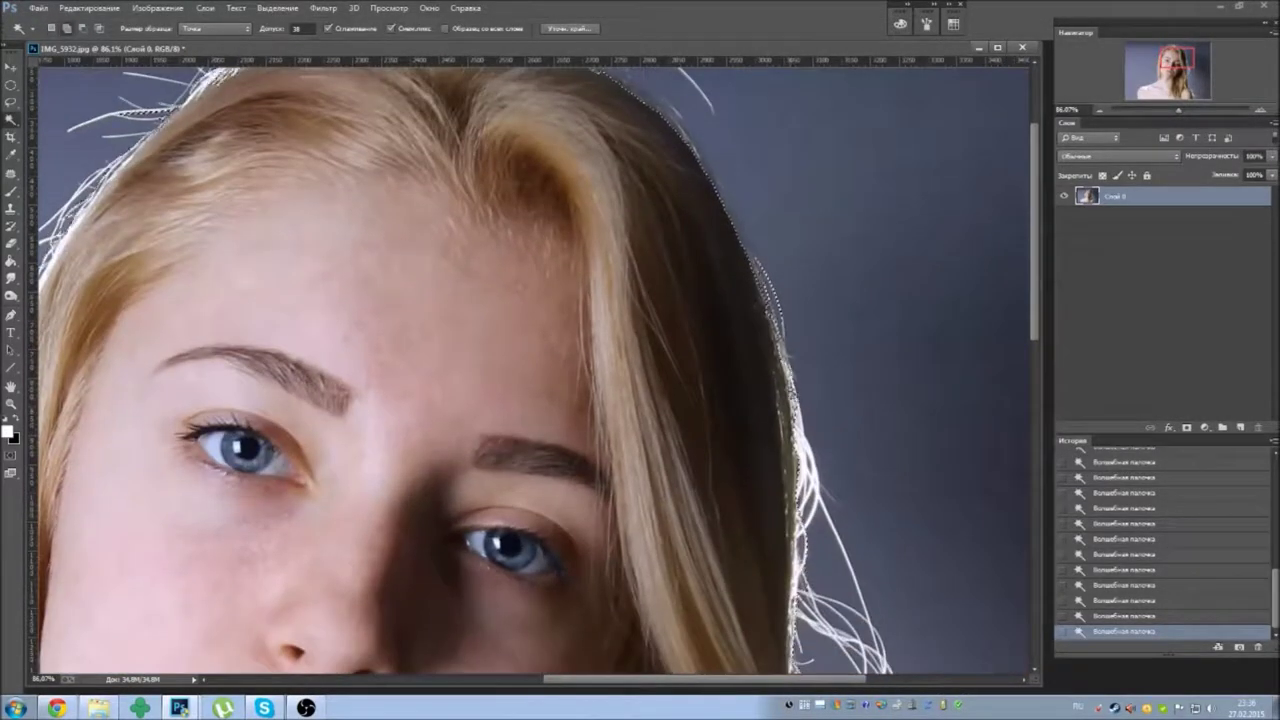
pyautogui.moveTo(760, 470); pyautogui.dragTo(675, 180)
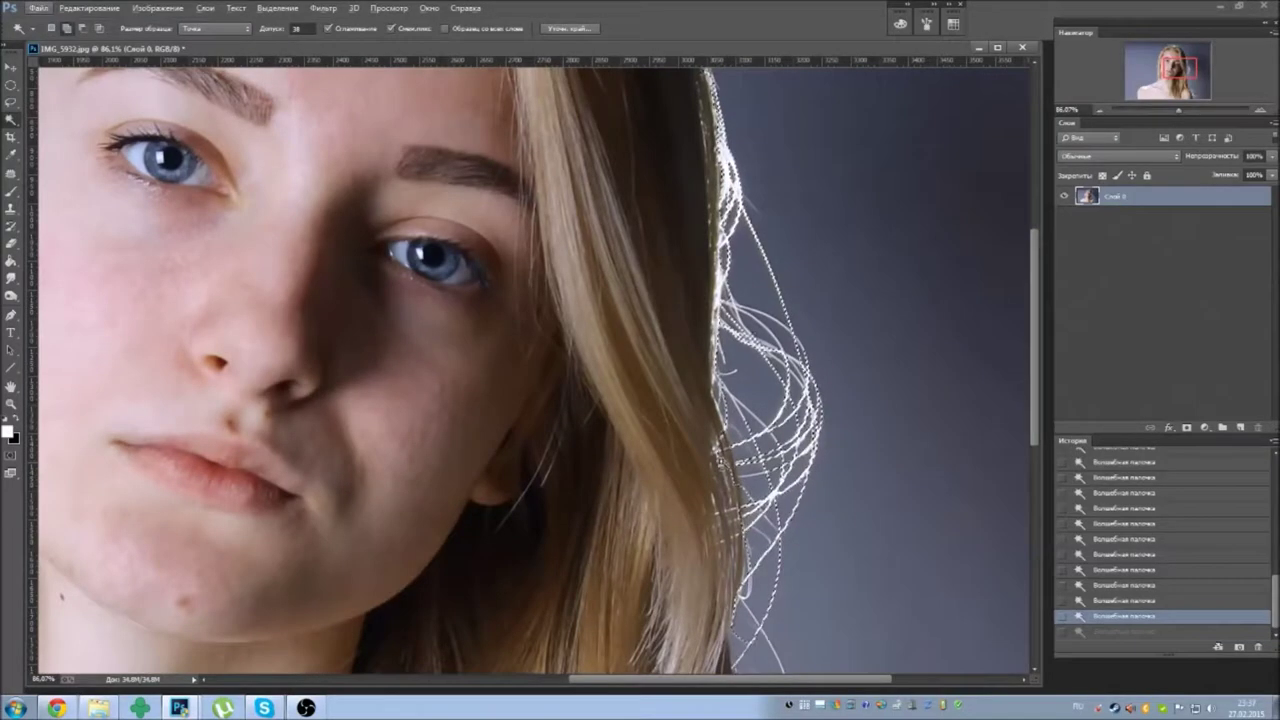
pyautogui.scroll(-3, 995, 573)
pyautogui.scroll(-5, 995, 573)
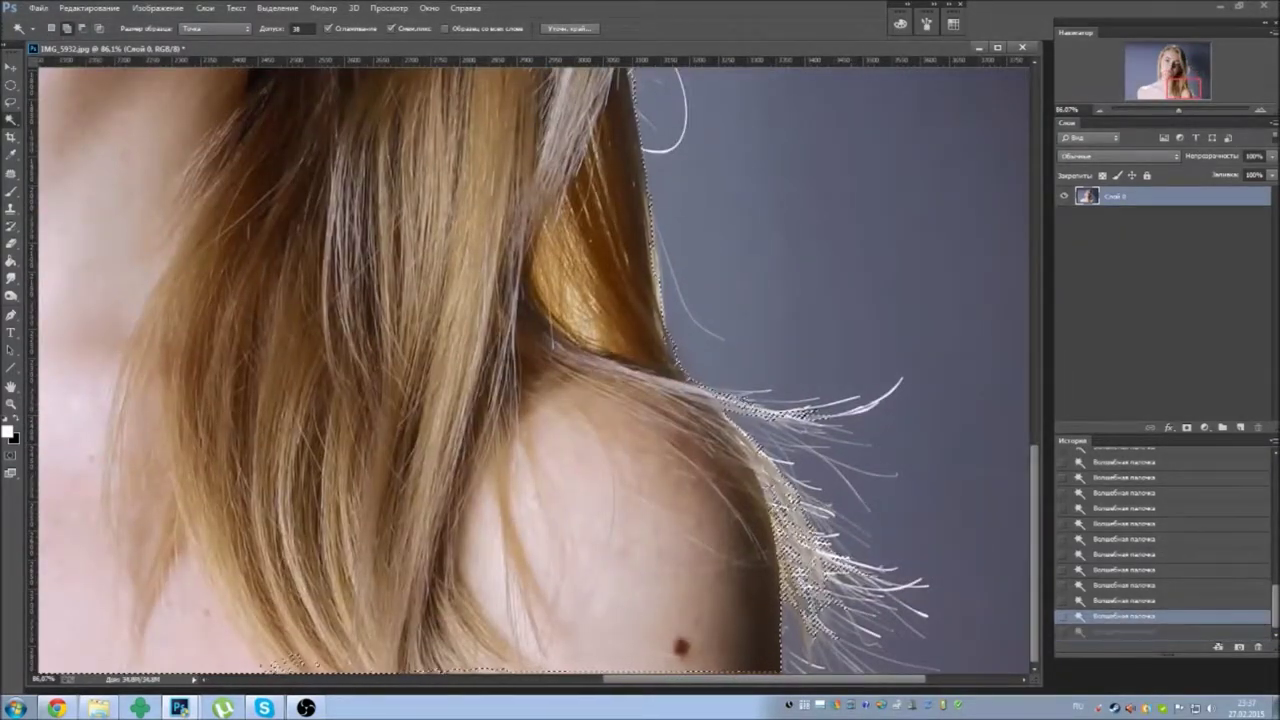
pyautogui.hscroll(1, 899, 646)
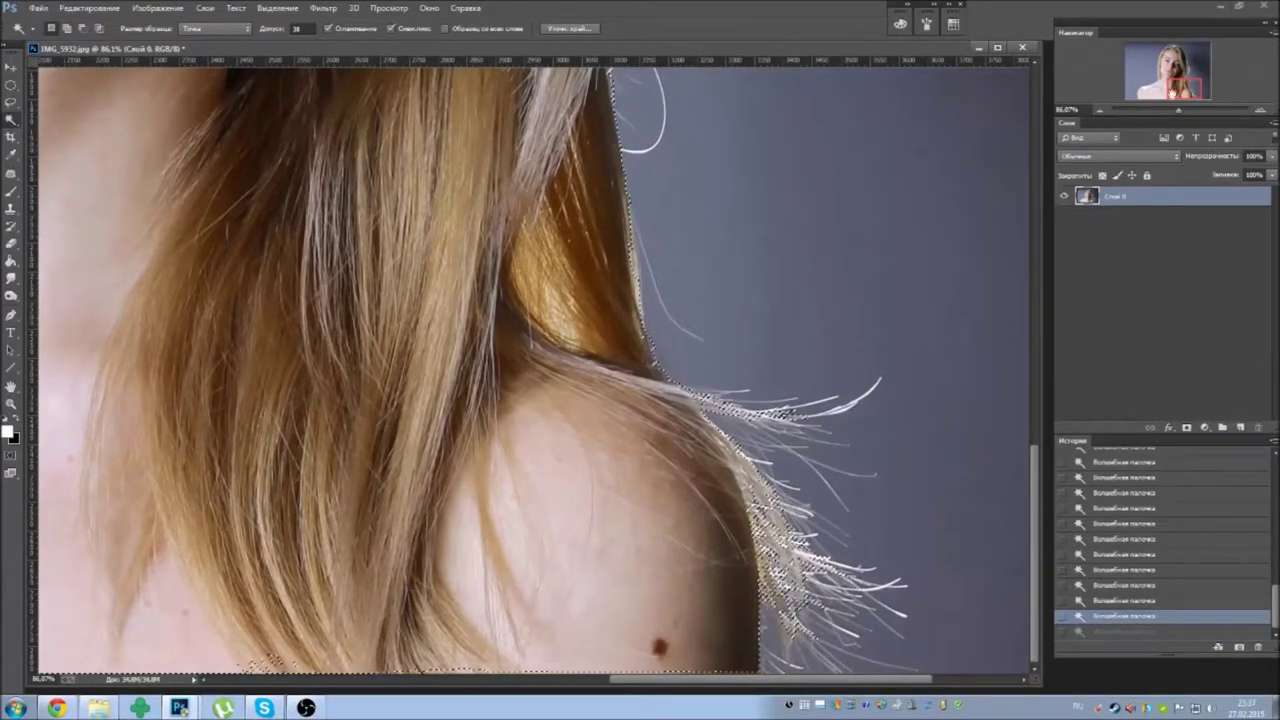
pyautogui.scroll(-5, 937, 214)
pyautogui.rightClick(570, 625)
pyautogui.press('Escape')
# Copy the selected woman onto her own layer with Layer via Copy.
pyautogui.press('l')
pyautogui.click(640, 460)
pyautogui.hotkey('ctrl', 'z')
pyautogui.rightClick(557, 418)
pyautogui.click(615, 226)
pyautogui.scroll(5, 533, 370)
pyautogui.scroll(-3, 669, 306)
pyautogui.hscroll(5, 669, 306)
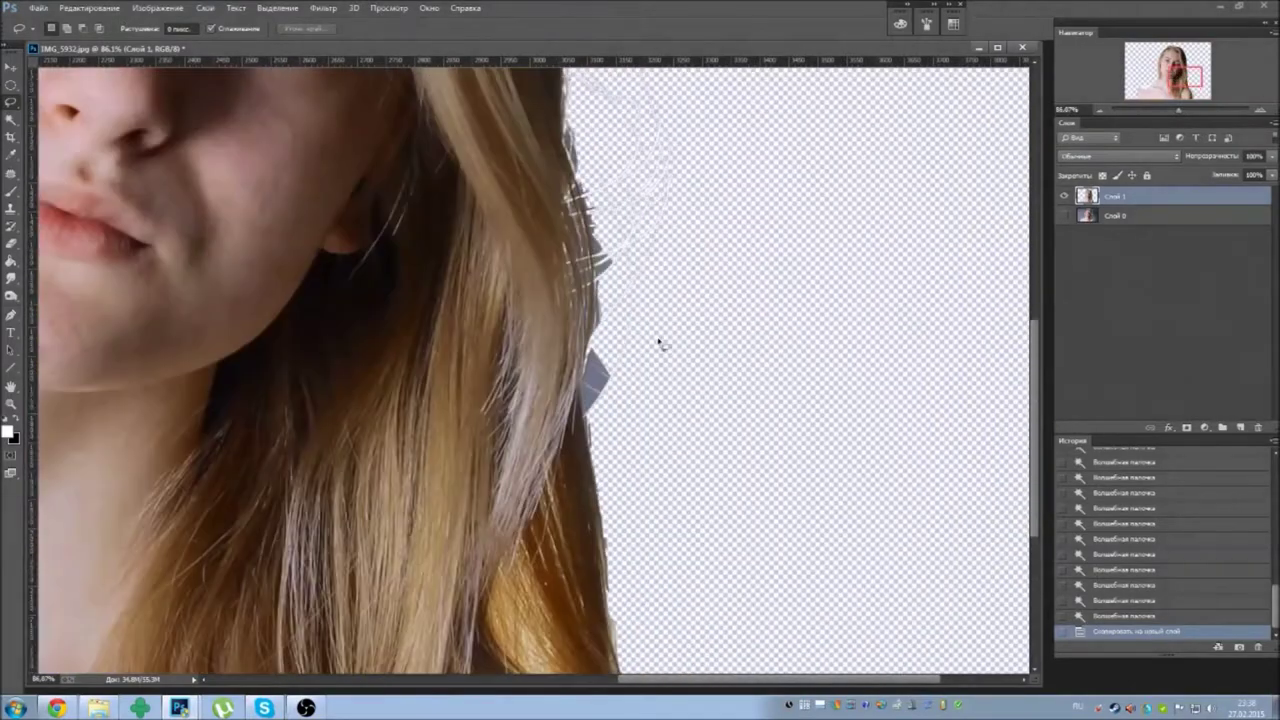
# Add a new layer beneath the woman's copy and fill it with black.
pyautogui.hotkey('ctrl', 'shift', 'alt', 'n')
pyautogui.hotkey('ctrl', '[')
pyautogui.click(11, 260)
pyautogui.click(746, 340)
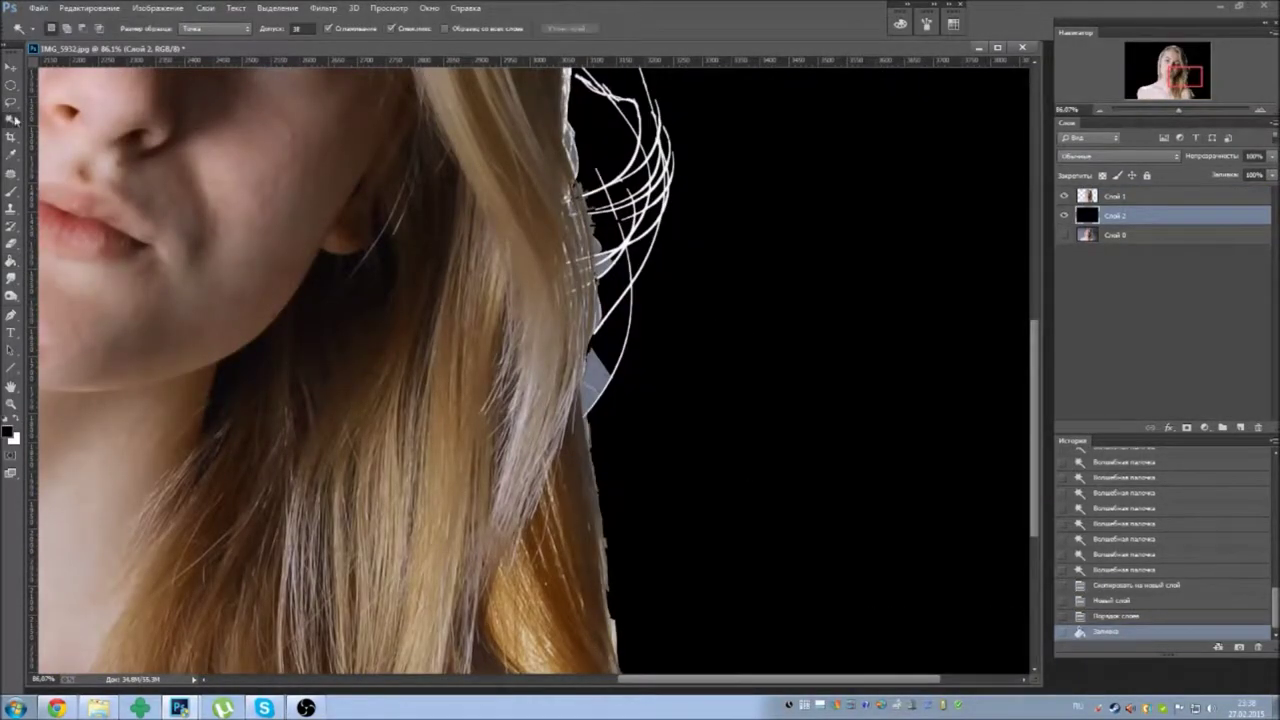
pyautogui.hotkey('alt', ']')
pyautogui.hotkey('ctrl', 'd')
pyautogui.click(603, 399)
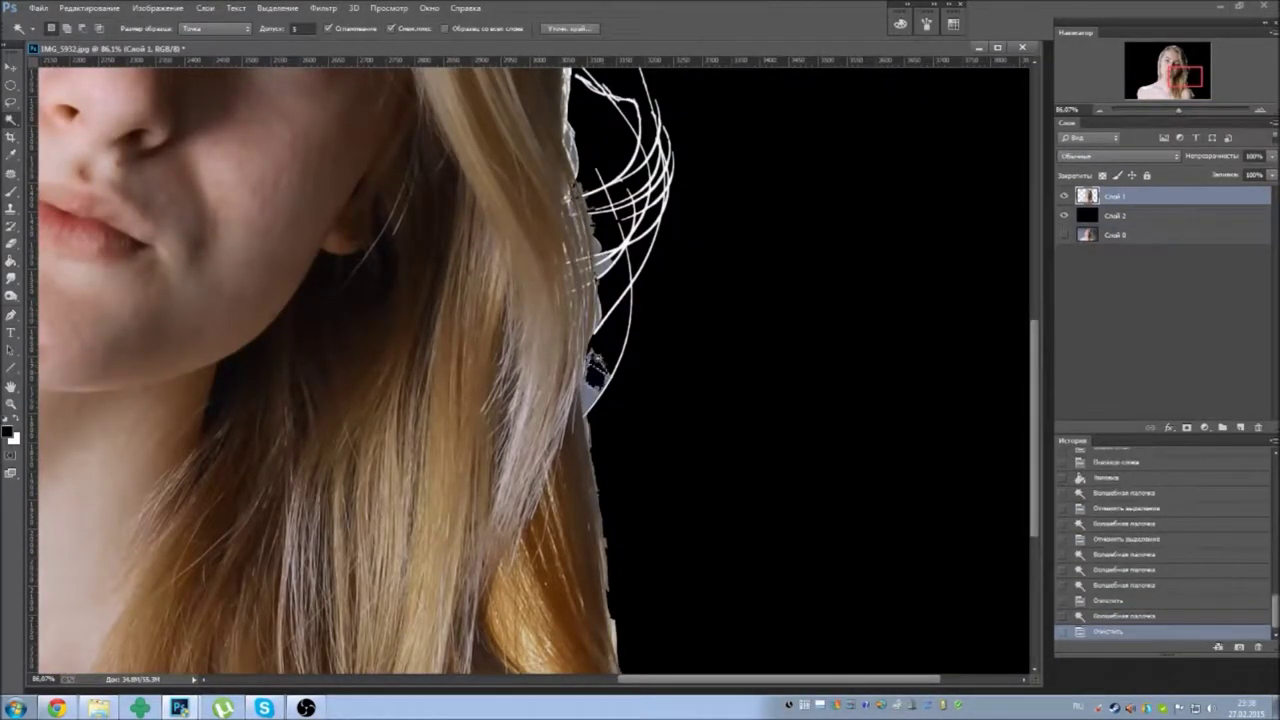
pyautogui.click(1128, 543)
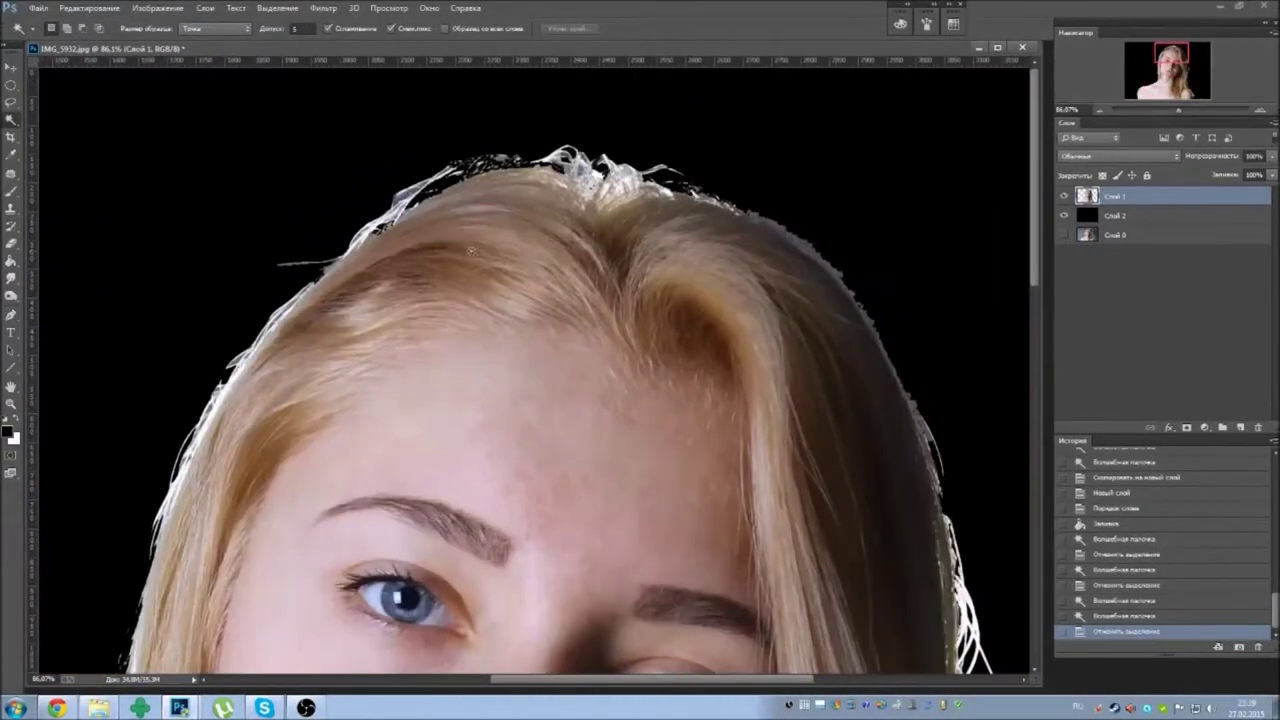
# Try erasing stray white strands at the top-left of the head, then undo it.
pyautogui.press('e')
pyautogui.rightClick(606, 126)
pyautogui.scroll(-5, 770, 360)
pyautogui.moveTo(430, 172); pyautogui.dragTo(500, 165)
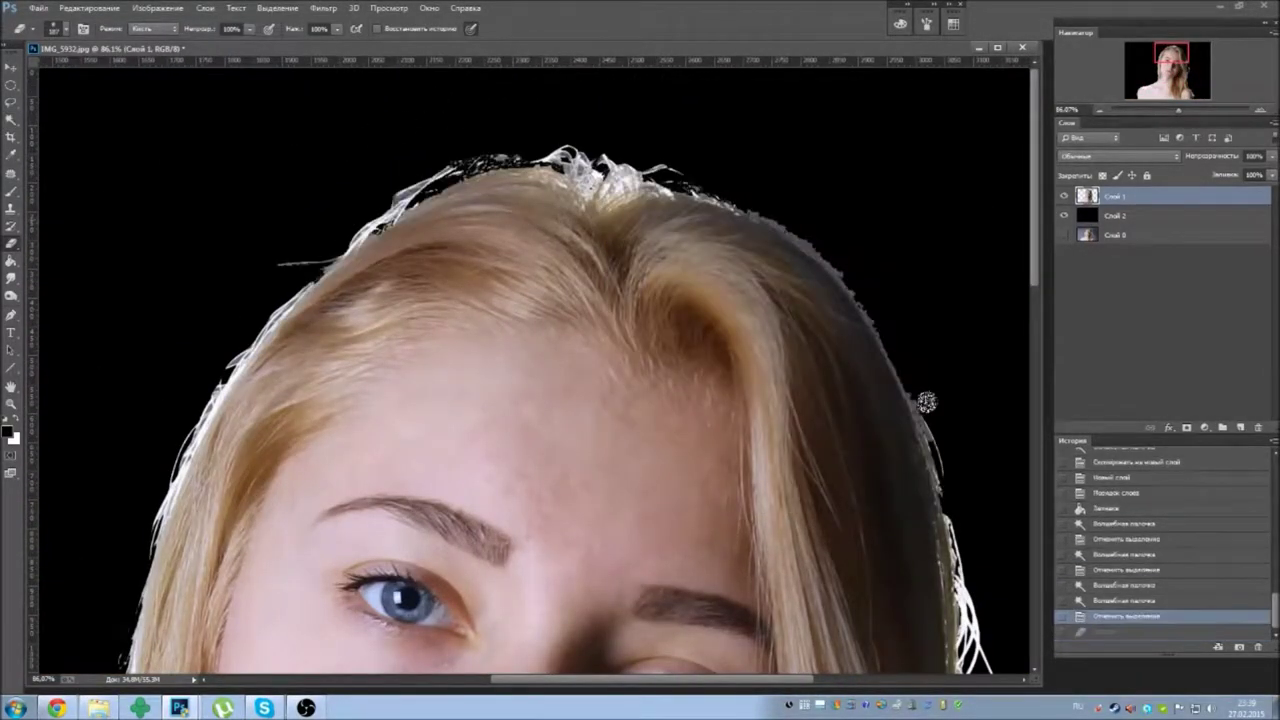
pyautogui.click(1113, 615)
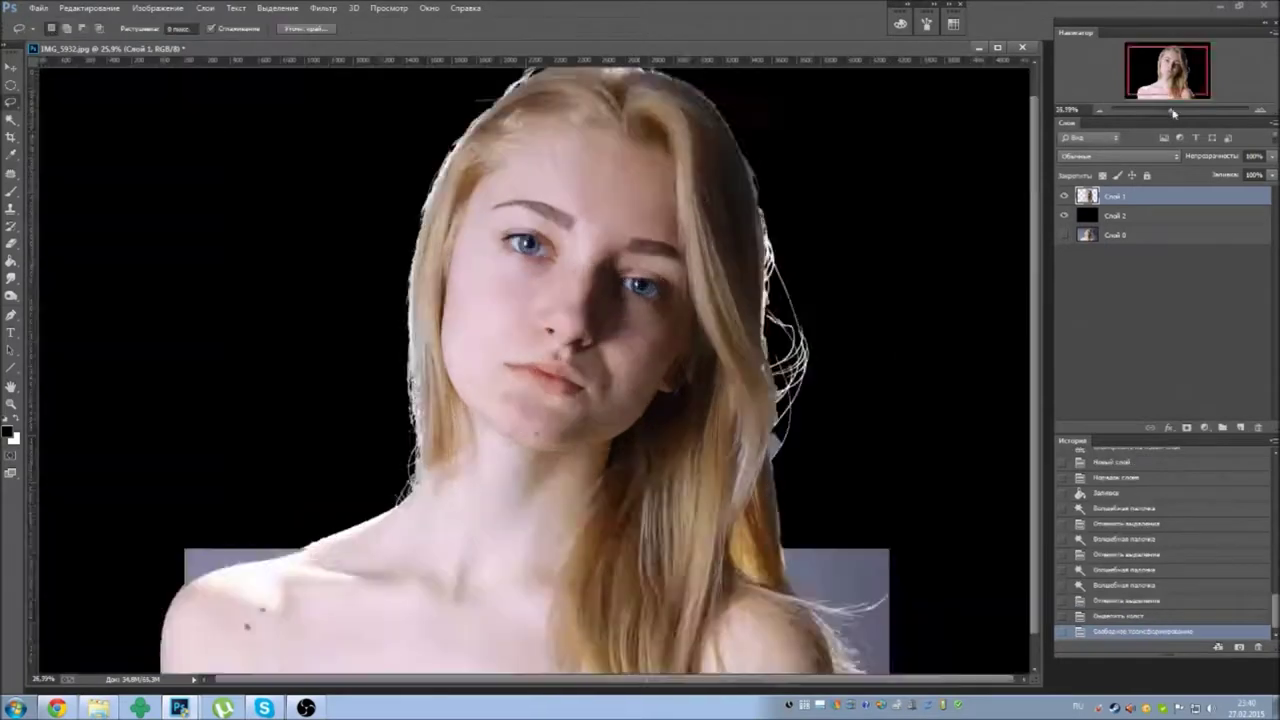
# Refine the hair edge with the Overlay preview and apply it.
pyautogui.click(775, 231)
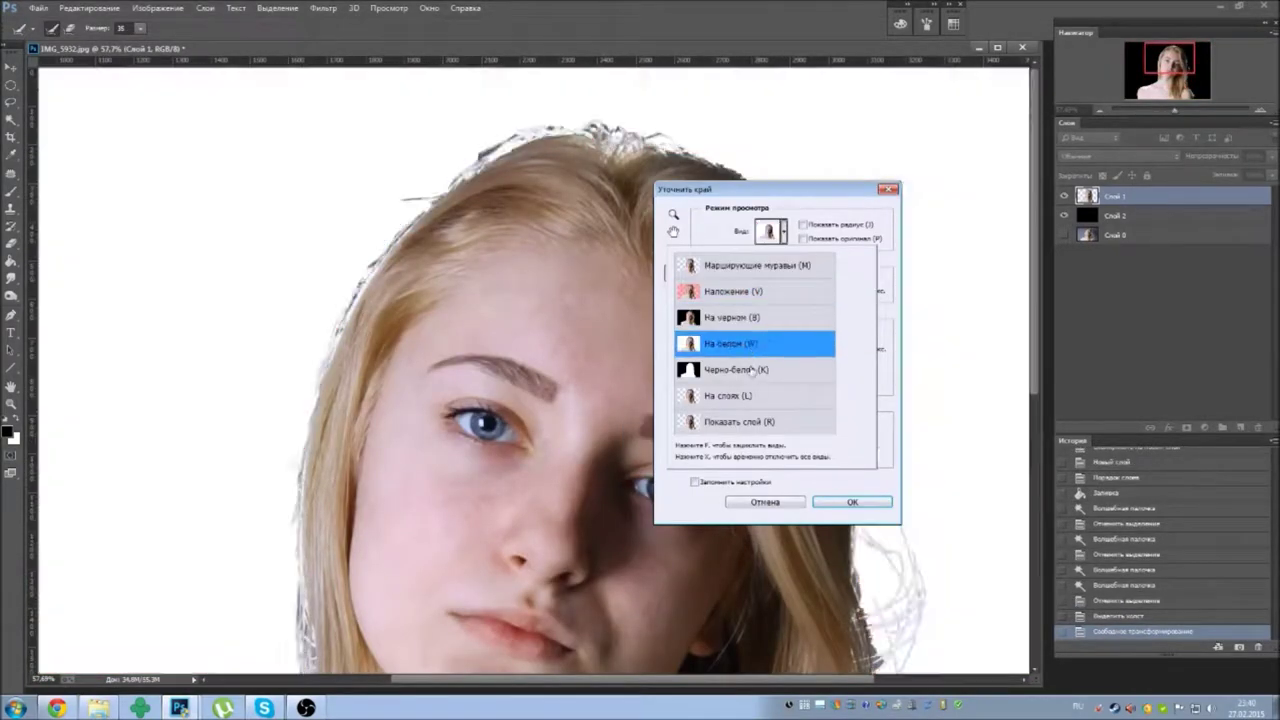
pyautogui.click(733, 291)
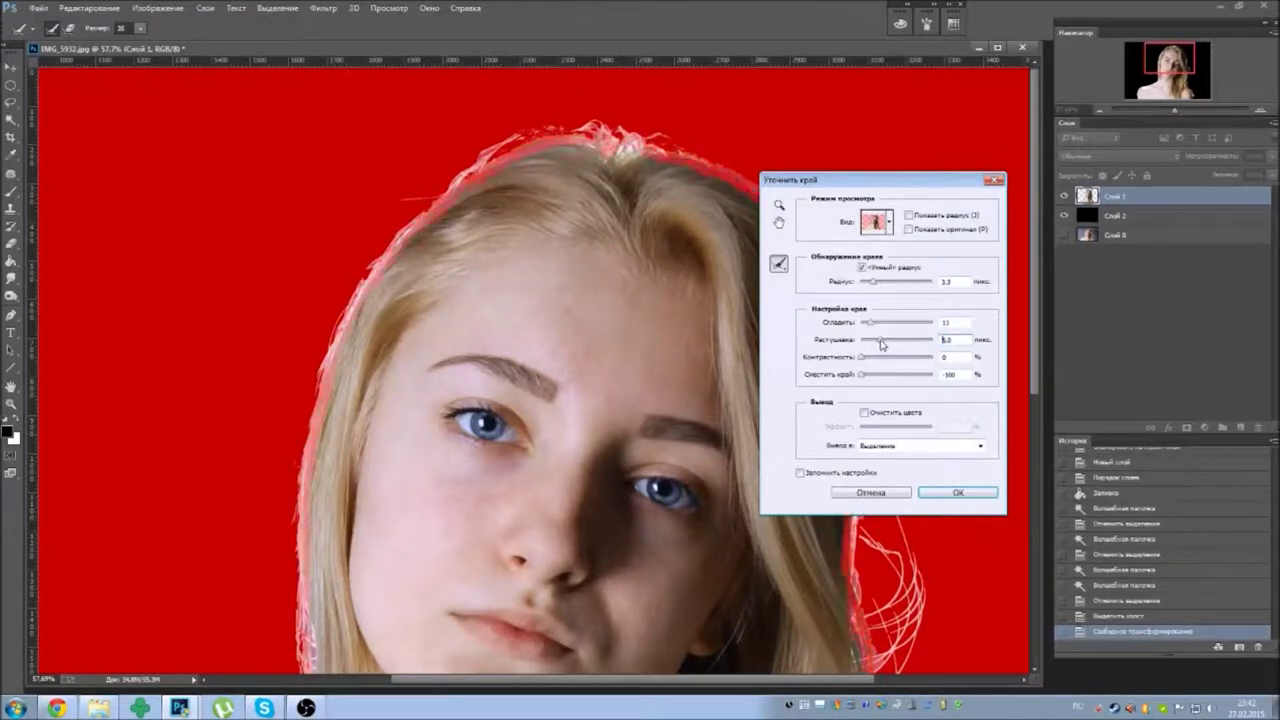
pyautogui.press('Return')
# Invert the selection, delete the surrounding background, and deselect.
pyautogui.hotkey('ctrl', 'shift', 'i')
pyautogui.press('Delete')
pyautogui.rightClick(634, 189)
pyautogui.click(680, 197)
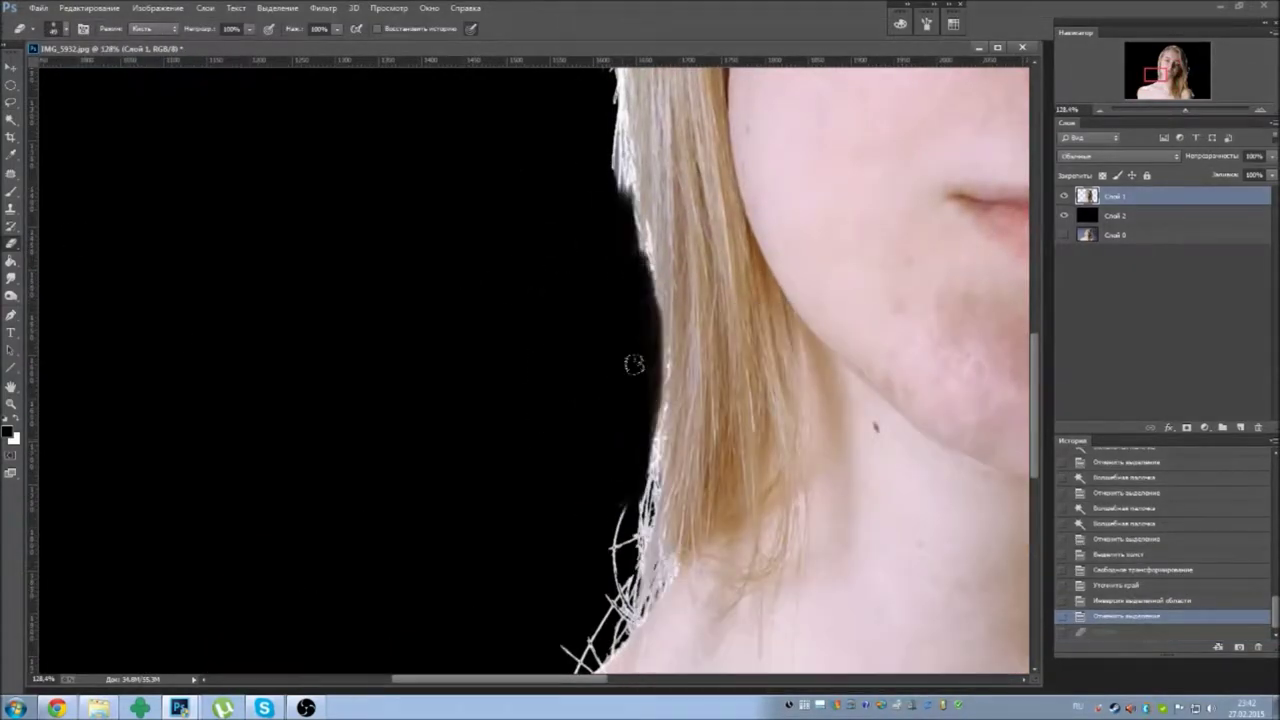
# Erase the white fringe along the left edge and top of the head.
pyautogui.hotkey('ctrl', 'alt', 'z')
pyautogui.hotkey('ctrl', 'alt', 'z')
pyautogui.moveTo(572, 259); pyautogui.dragTo(600, 264)
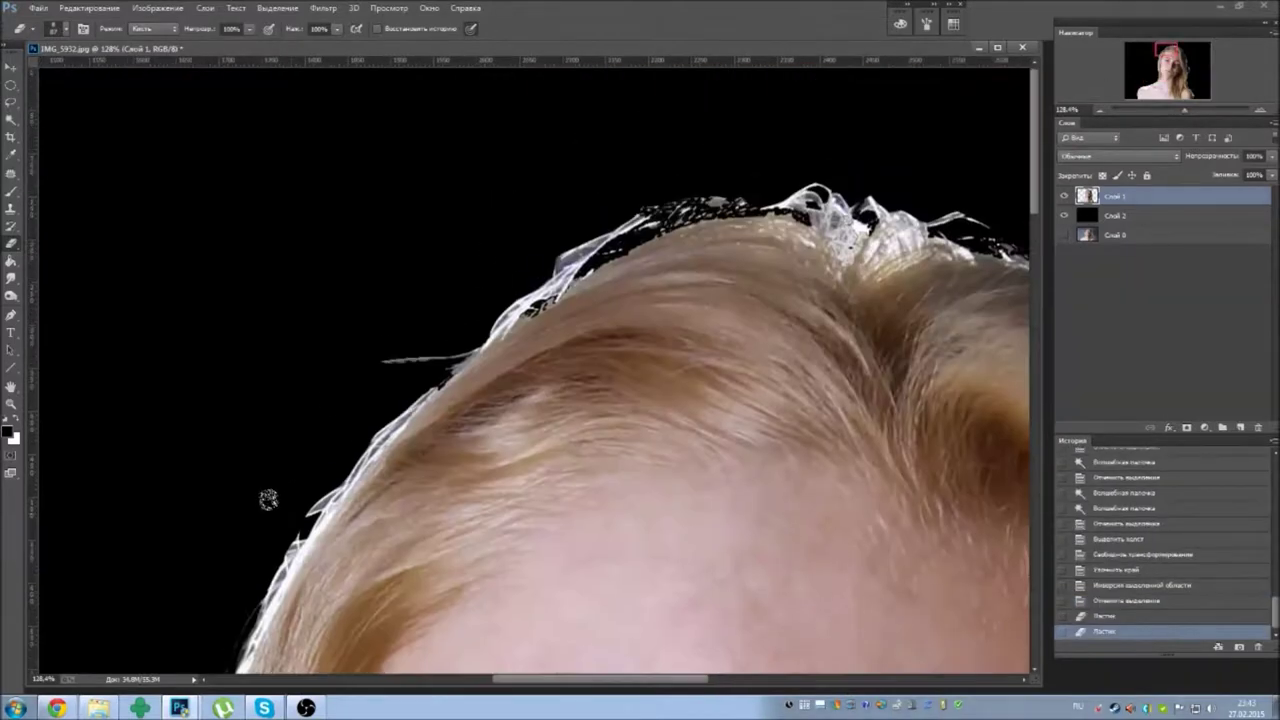
pyautogui.moveTo(324, 432)
pyautogui.mouseDown()
pyautogui.moveTo(551, 237)
pyautogui.moveTo(913, 183)
pyautogui.mouseUp()
pyautogui.moveTo(204, 32); pyautogui.dragTo(198, 32)
pyautogui.moveTo(990, 250)
pyautogui.mouseDown()
pyautogui.moveTo(797, 206)
pyautogui.moveTo(811, 229)
pyautogui.moveTo(407, 338)
pyautogui.moveTo(361, 400)
pyautogui.mouseUp()
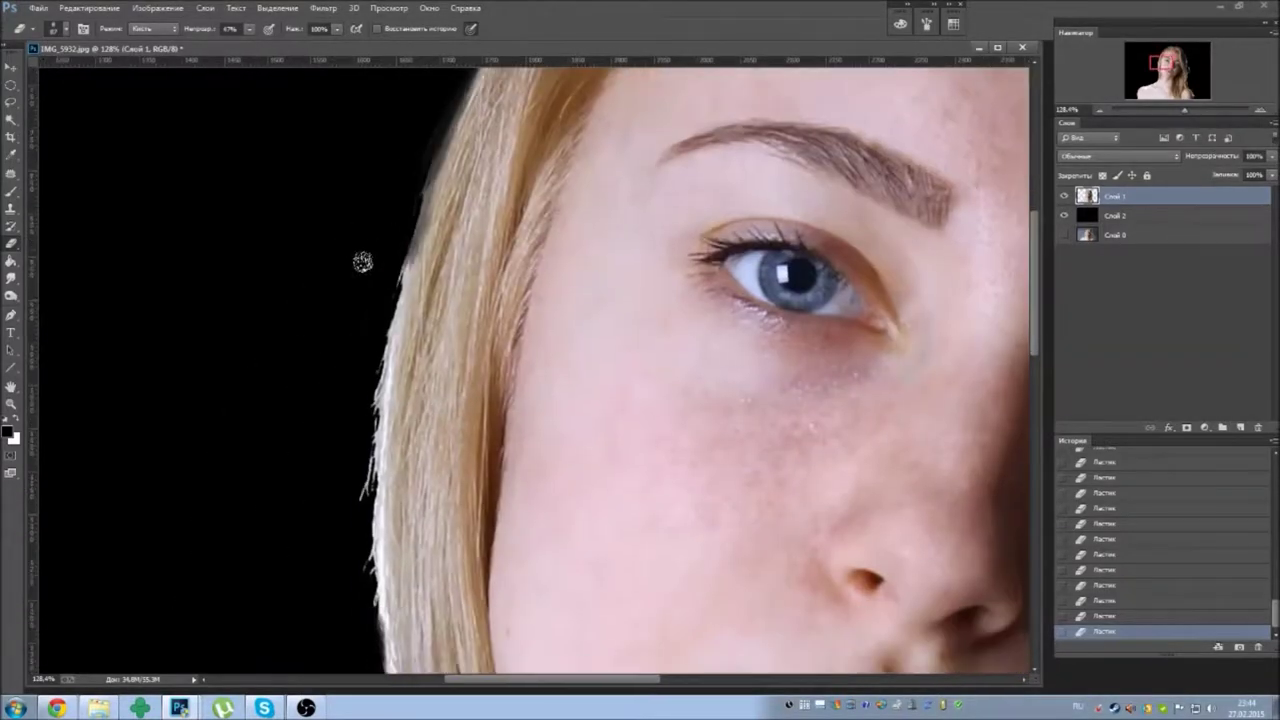
# Erase the hair-edge fringe beside the cheek and chin.
pyautogui.moveTo(363, 260); pyautogui.dragTo(355, 293)
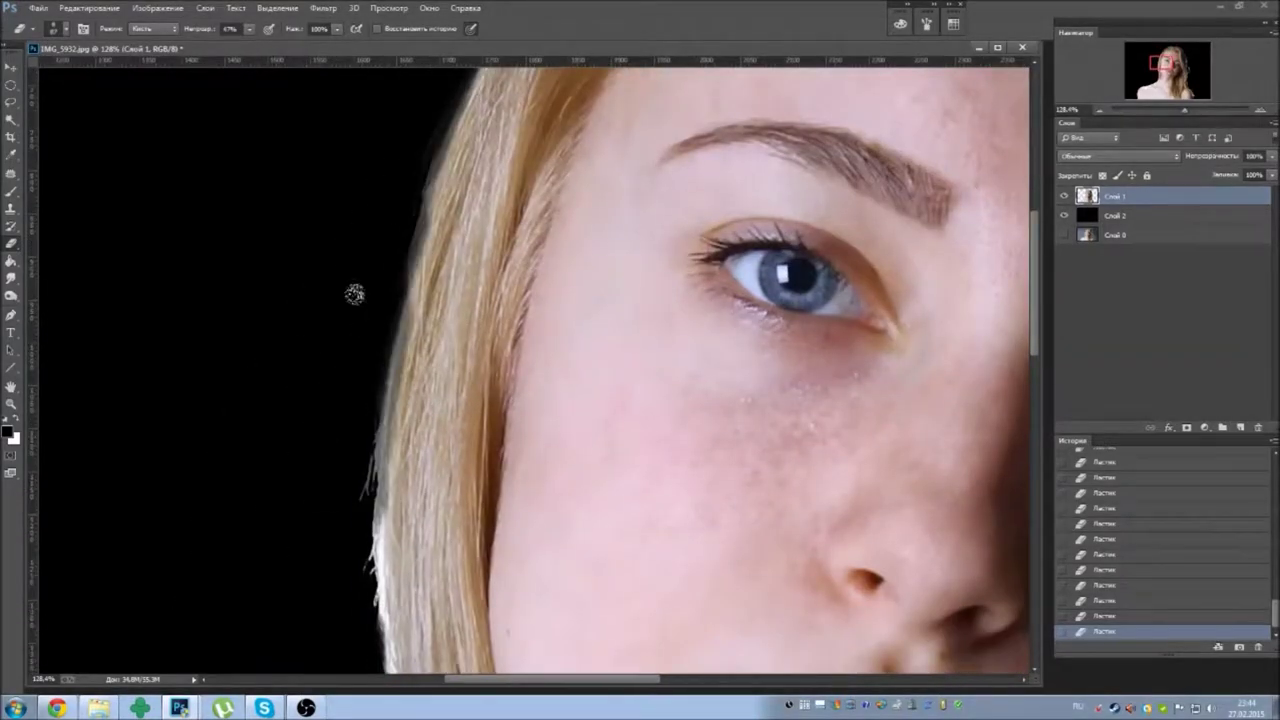
pyautogui.scroll(-3, 355, 293)
pyautogui.moveTo(360, 337); pyautogui.dragTo(411, 603)
pyautogui.scroll(-5, 411, 603)
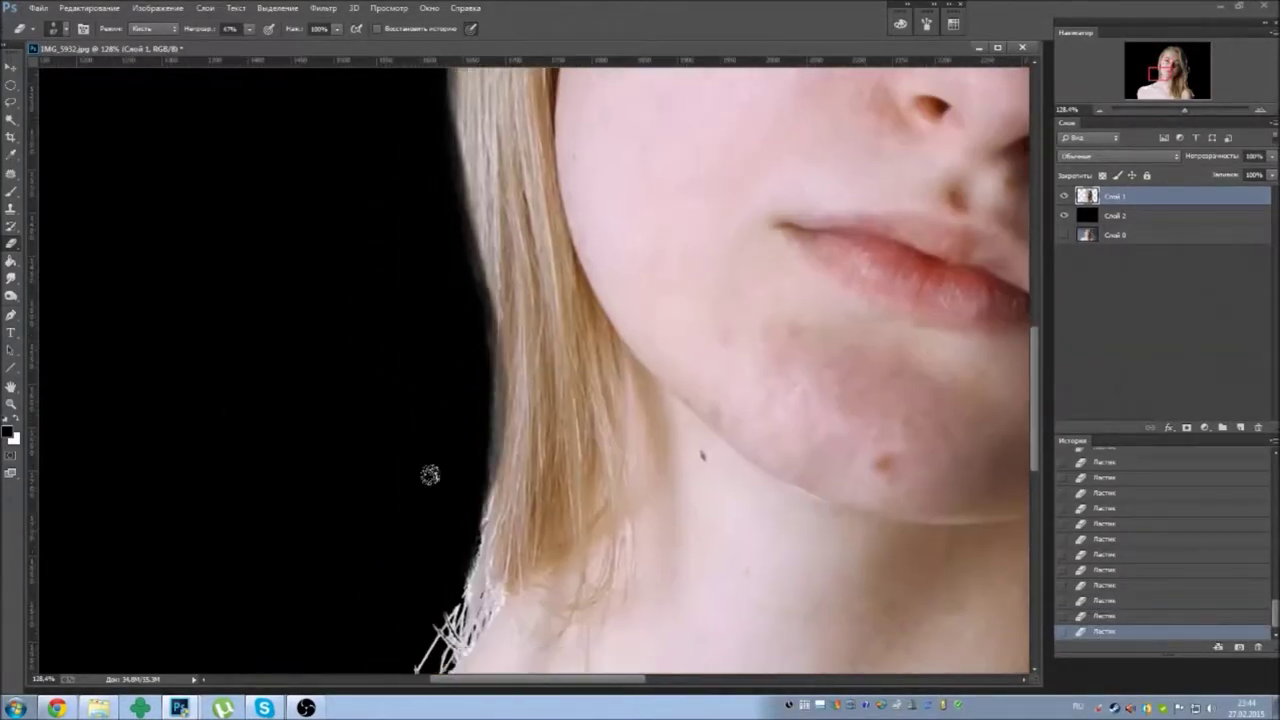
pyautogui.scroll(-3, 430, 475)
pyautogui.moveTo(451, 403)
pyautogui.mouseDown()
pyautogui.moveTo(414, 469)
pyautogui.moveTo(443, 509)
pyautogui.moveTo(475, 222)
pyautogui.mouseUp()
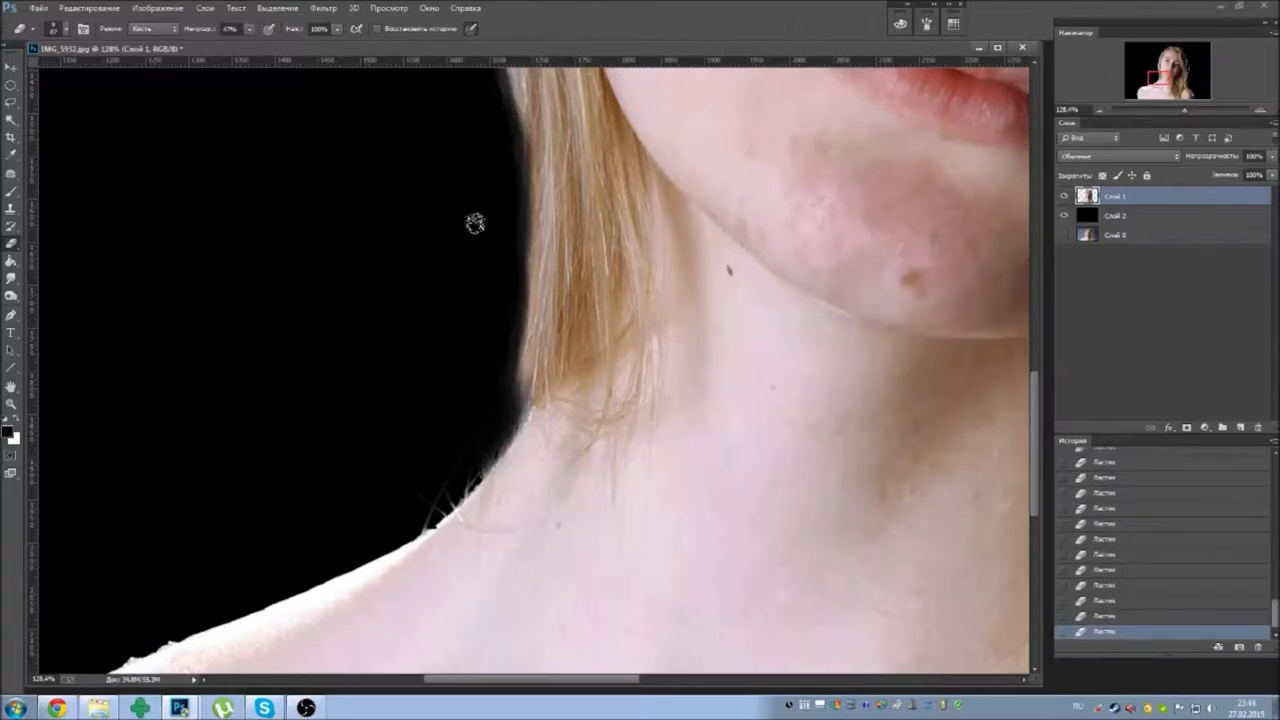
pyautogui.scroll(-3, 463, 277)
pyautogui.scroll(15, 457, 337)
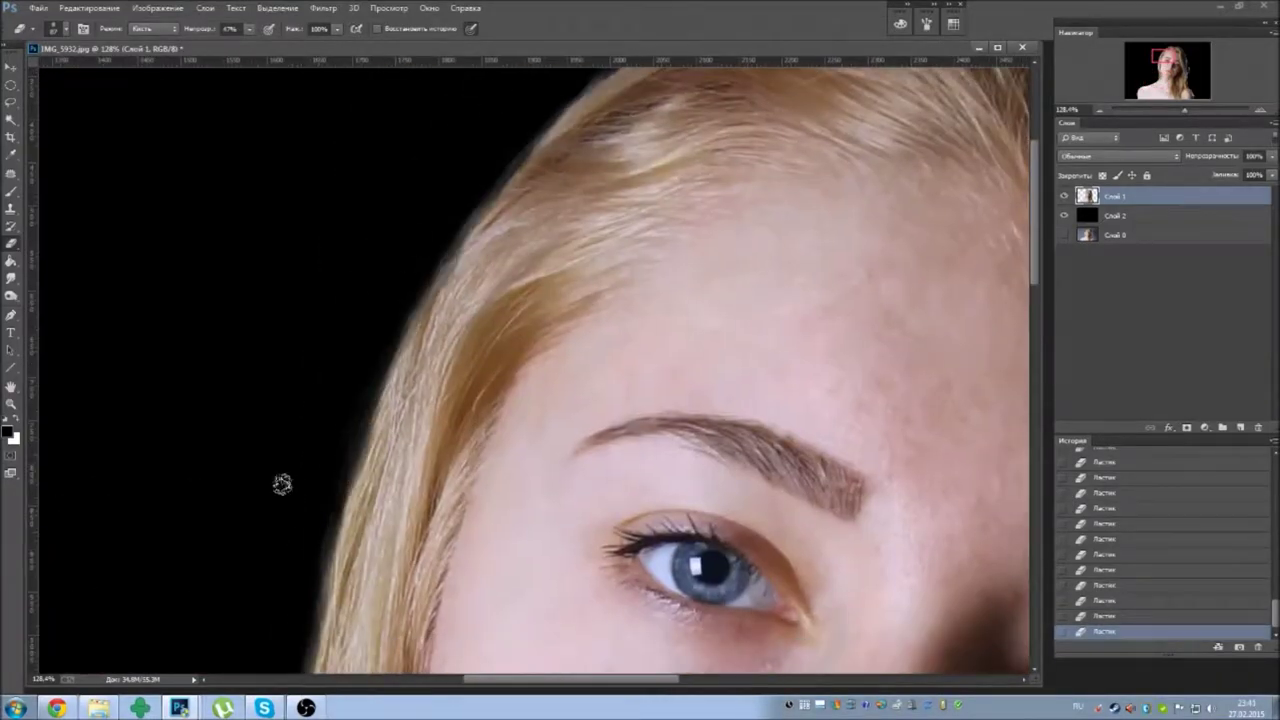
pyautogui.scroll(3, 707, 190)
pyautogui.hscroll(3, 707, 190)
# Erase the rough hair edge at the top of the head, forehead and beside the eye.
pyautogui.moveTo(910, 246); pyautogui.dragTo(644, 141)
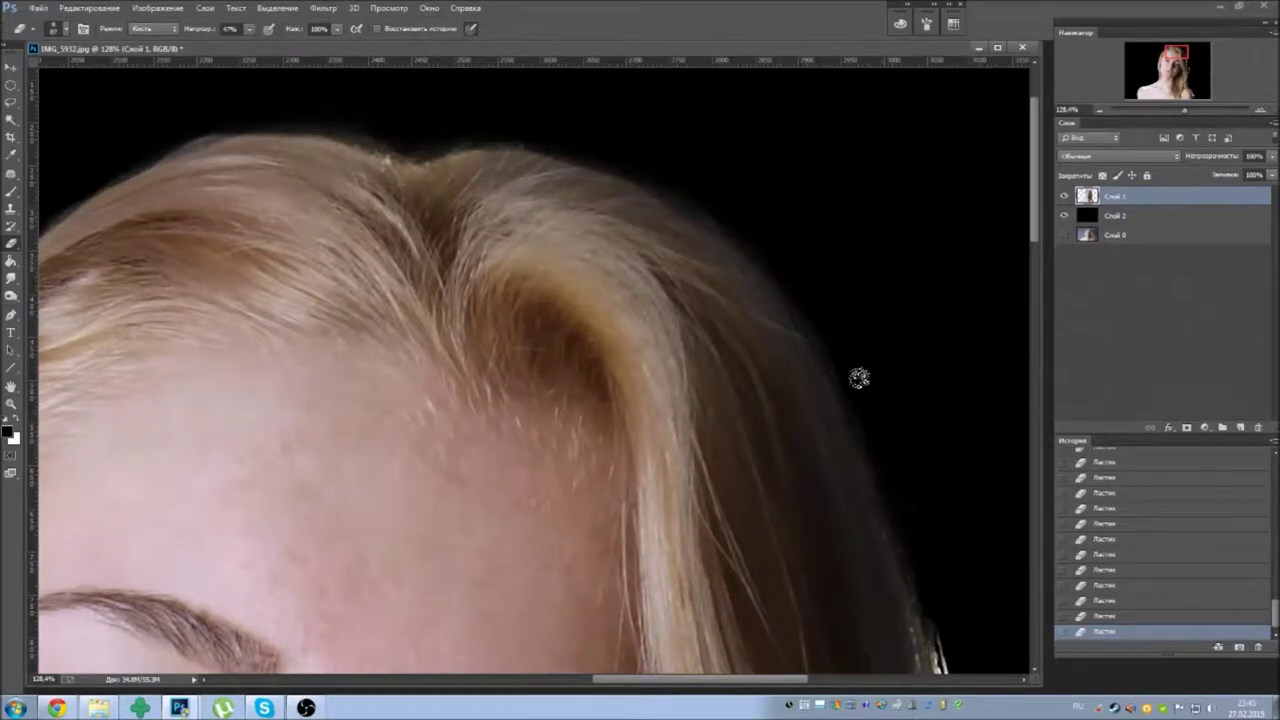
pyautogui.moveTo(811, 288); pyautogui.dragTo(608, 73)
pyautogui.moveTo(834, 523)
pyautogui.mouseDown()
pyautogui.moveTo(694, 294)
pyautogui.moveTo(745, 468)
pyautogui.mouseUp()
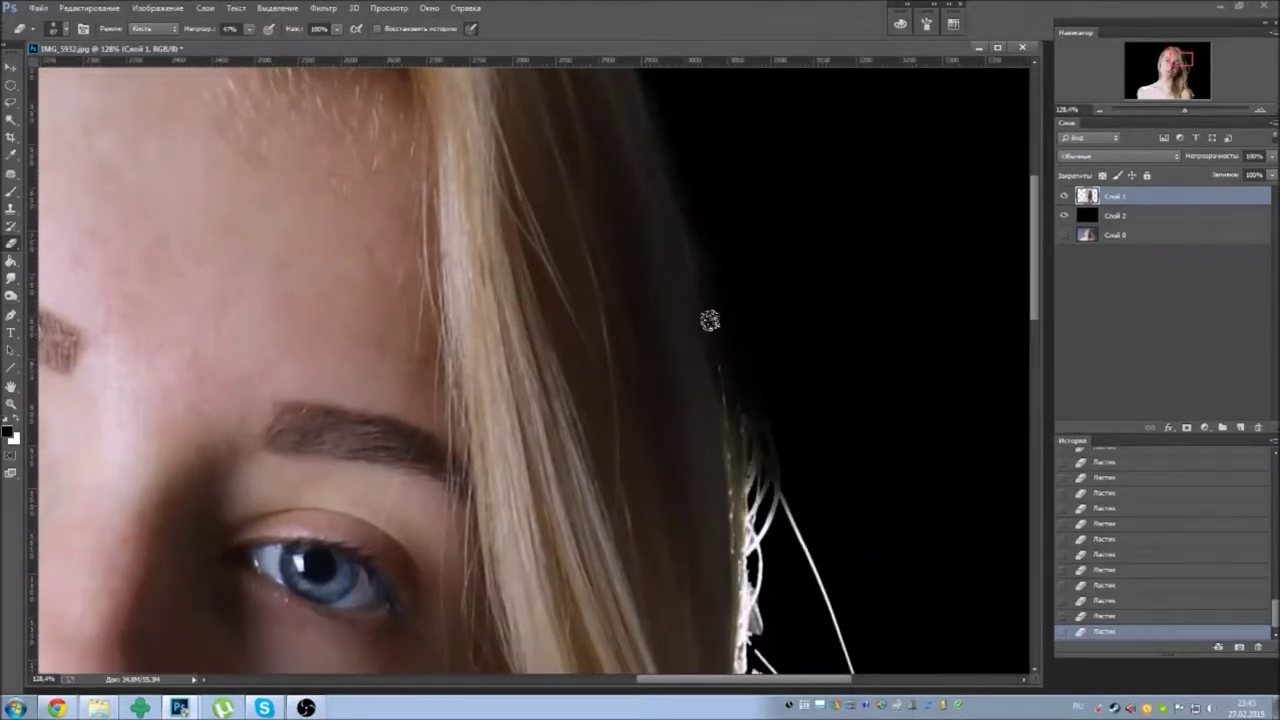
pyautogui.scroll(-3, 730, 415)
pyautogui.moveTo(714, 363); pyautogui.dragTo(694, 126)
pyautogui.scroll(-4, 700, 200)
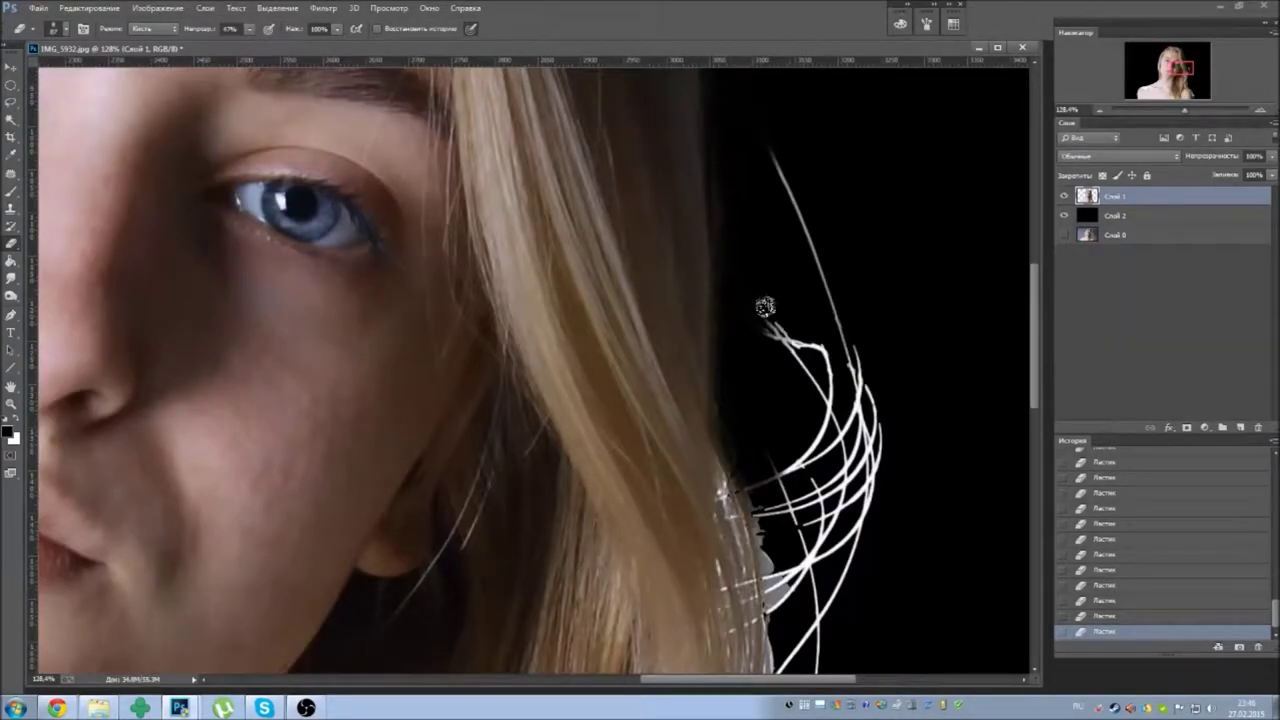
pyautogui.scroll(-3, 742, 141)
pyautogui.moveTo(760, 600)
pyautogui.mouseDown()
pyautogui.moveTo(743, 537)
pyautogui.moveTo(809, 205)
pyautogui.mouseUp()
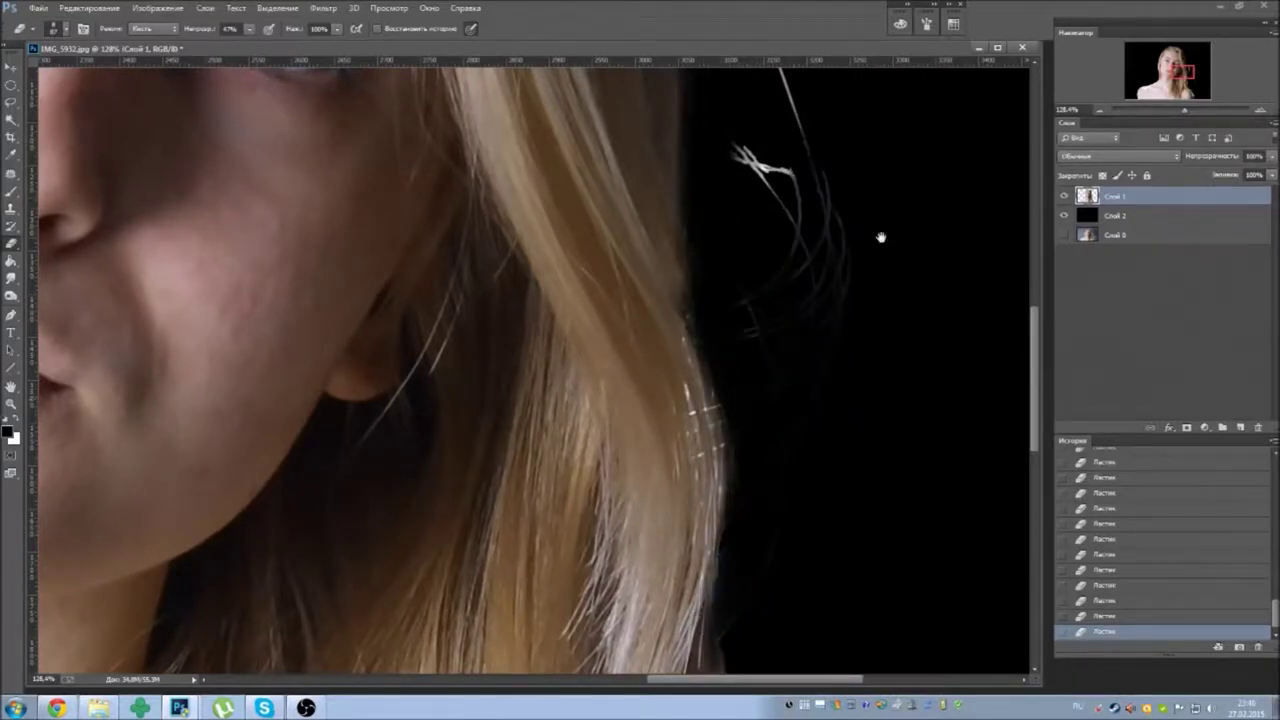
pyautogui.scroll(3, 790, 250)
pyautogui.scroll(-6, 700, 380)
# Step back in History and erase the remaining right hair edge down to the shoulder.
pyautogui.click(1104, 600)
pyautogui.moveTo(650, 600)
pyautogui.mouseDown()
pyautogui.moveTo(637, 343)
pyautogui.moveTo(634, 563)
pyautogui.mouseUp()
pyautogui.scroll(-3, 700, 400)
pyautogui.moveTo(660, 330)
pyautogui.mouseDown()
pyautogui.moveTo(678, 493)
pyautogui.moveTo(640, 229)
pyautogui.mouseUp()
pyautogui.scroll(-3, 640, 229)
pyautogui.moveTo(720, 423)
pyautogui.mouseDown()
pyautogui.moveTo(686, 400)
pyautogui.moveTo(765, 395)
pyautogui.mouseUp()
pyautogui.scroll(-2, 765, 395)
pyautogui.moveTo(690, 580); pyautogui.dragTo(698, 475)
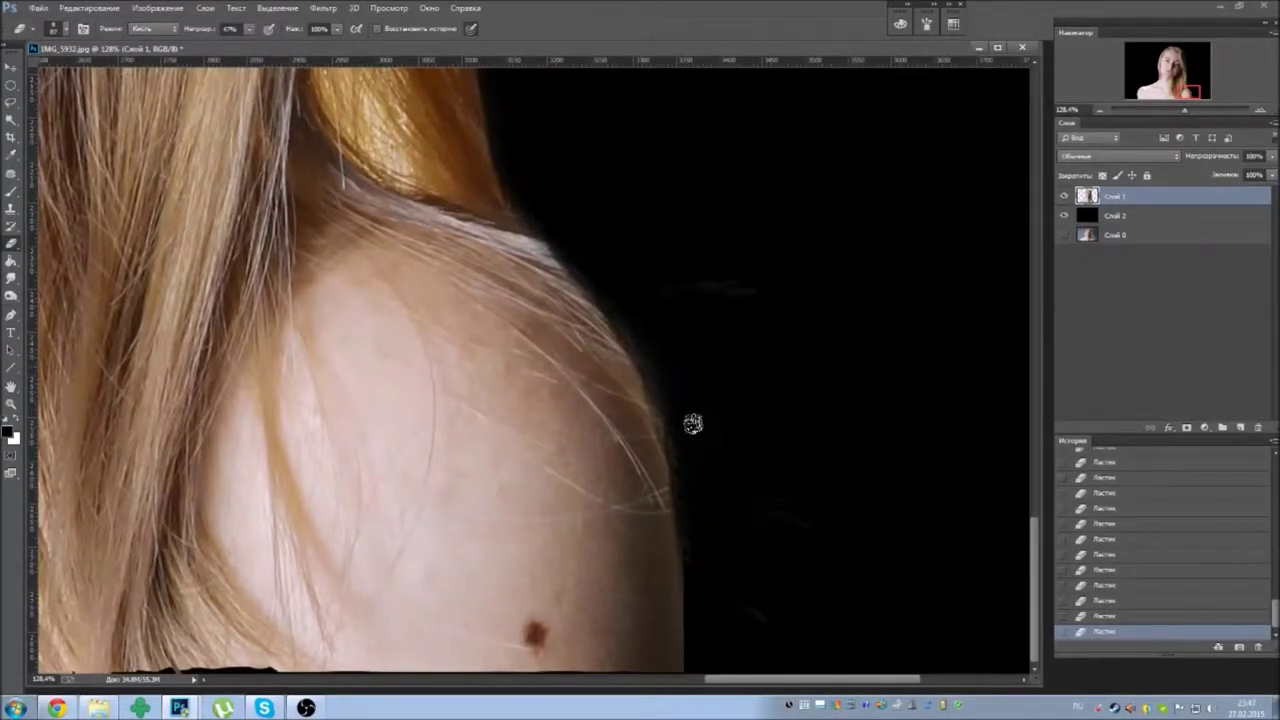
pyautogui.moveTo(1185, 110); pyautogui.dragTo(1172, 112)
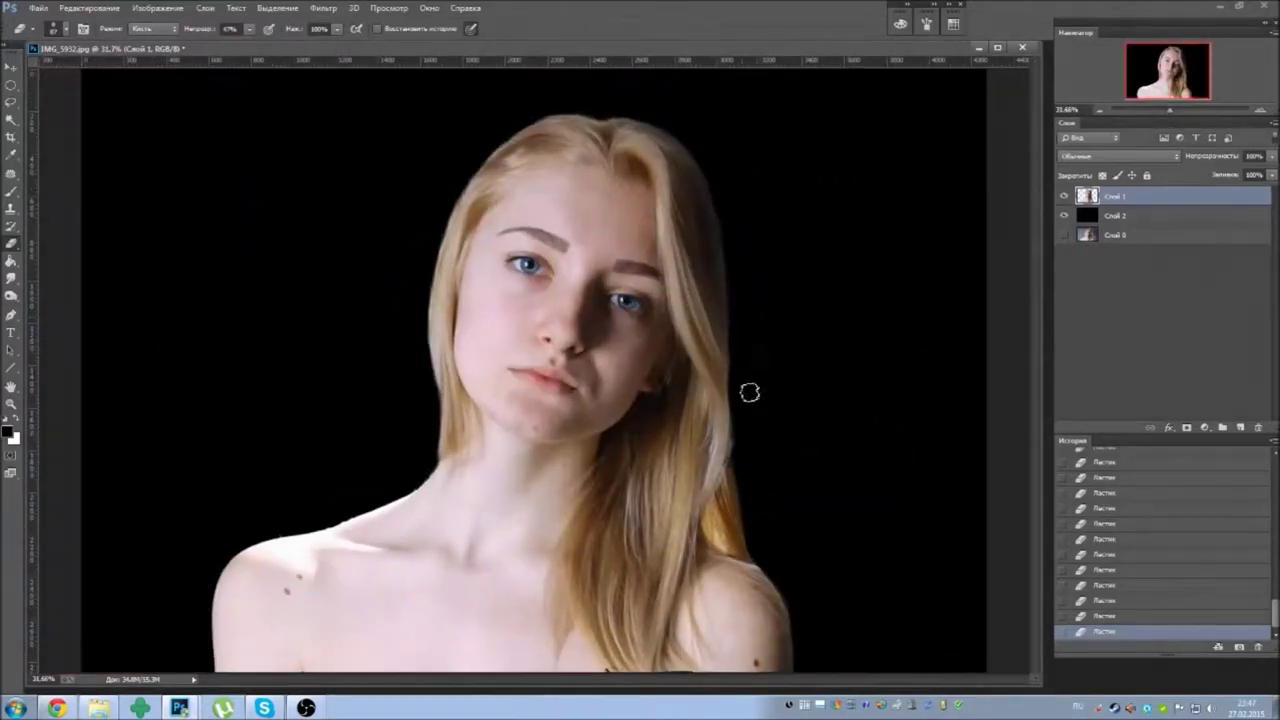
pyautogui.scroll(4, 687, 660)
# Clone skin over the ragged bottom edge of the portrait with the Clone Stamp.
pyautogui.press('s')
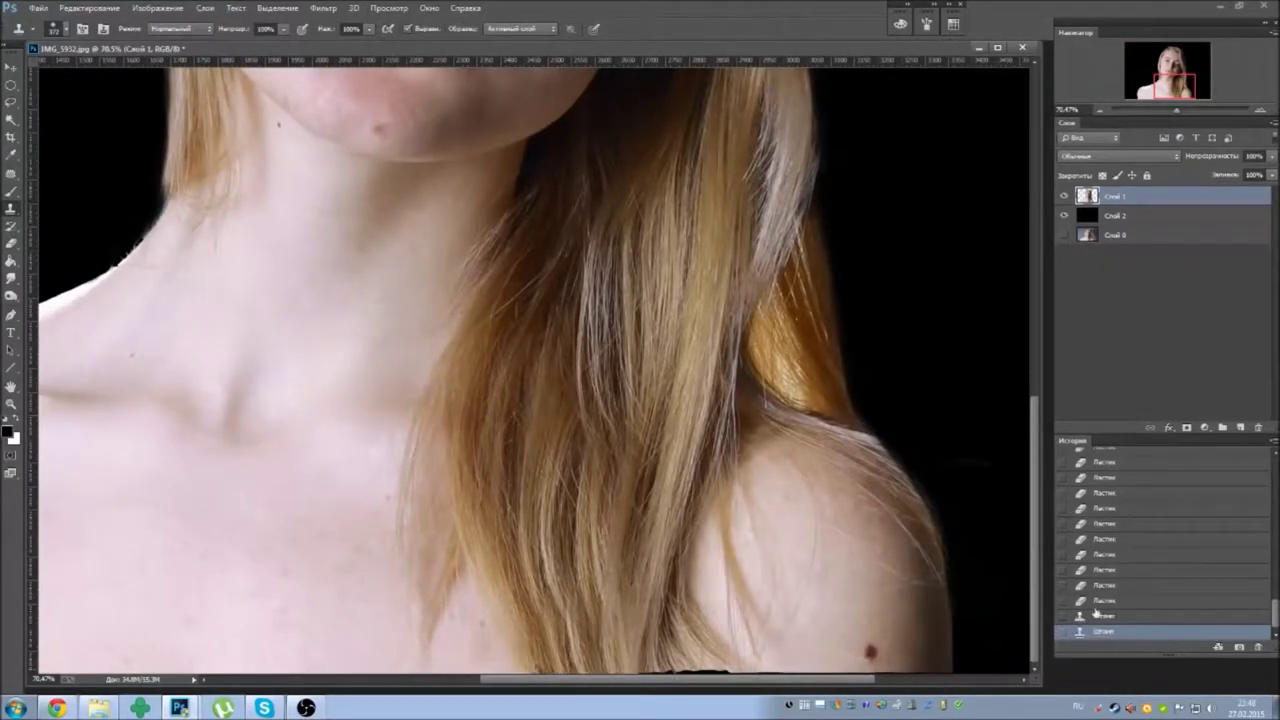
pyautogui.click(1095, 604)
pyautogui.click(575, 650)
pyautogui.click(567, 660)
pyautogui.click(785, 655)
pyautogui.click(700, 660)
pyautogui.scroll(3, 741, 670)
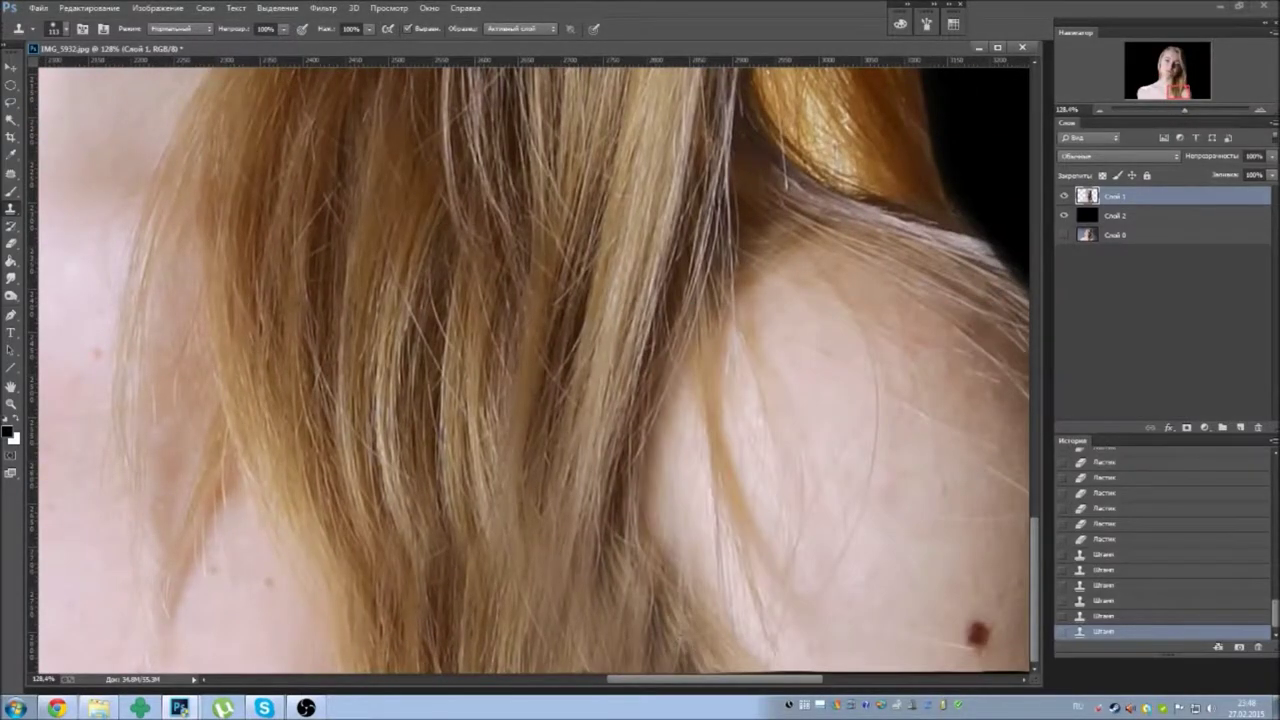
pyautogui.moveTo(722, 657); pyautogui.dragTo(462, 677)
# Clone skin patches along the right shoulder outline.
pyautogui.click(703, 335)
pyautogui.click(736, 349)
pyautogui.click(775, 356)
pyautogui.click(783, 393)
pyautogui.click(781, 432)
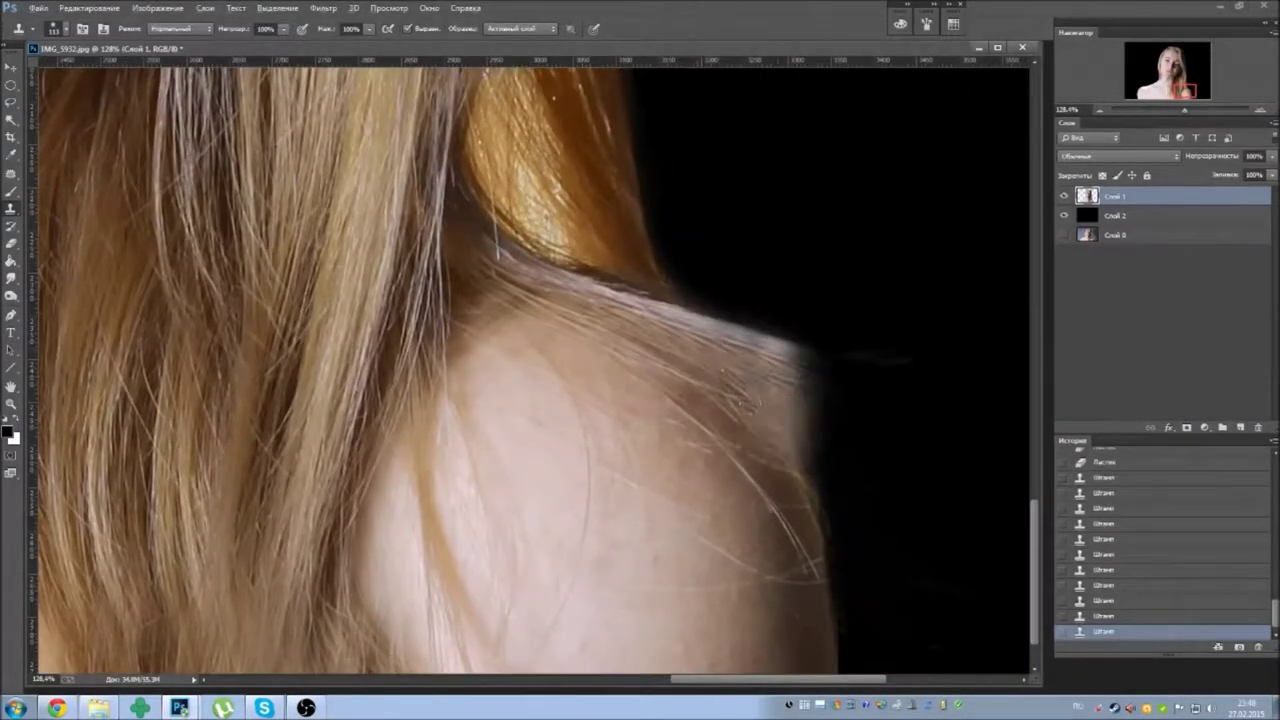
pyautogui.click(808, 373)
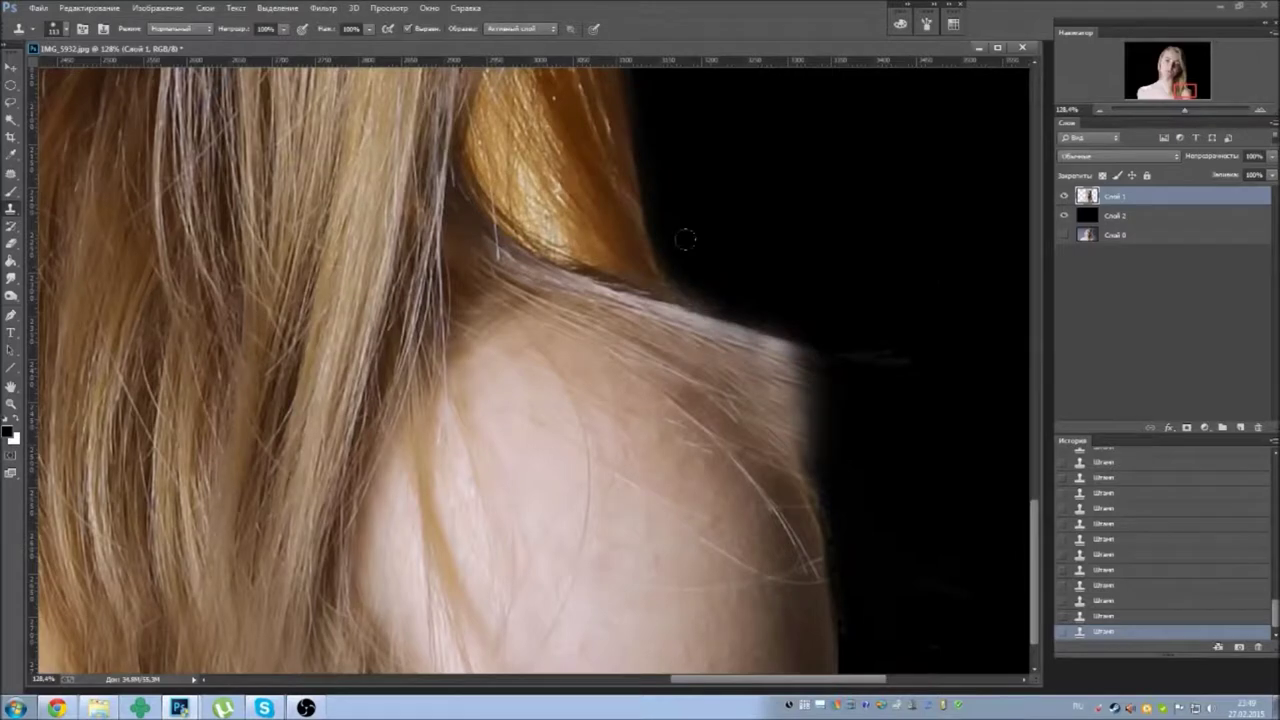
pyautogui.moveTo(838, 445); pyautogui.dragTo(737, 429)
# Erase loose hair strands along the shoulder edge, stepping back in History as needed.
pyautogui.press('e')
pyautogui.rightClick(737, 425)
pyautogui.click(716, 428)
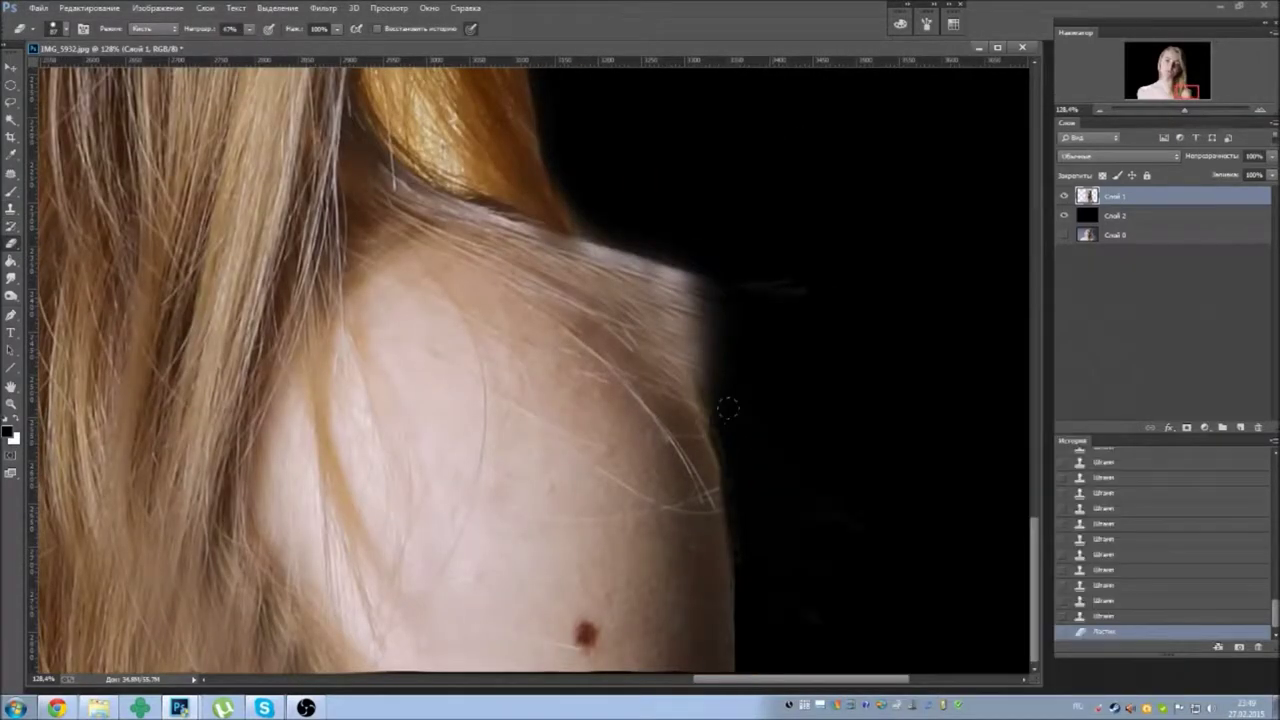
pyautogui.click(1103, 575)
pyautogui.click(1103, 540)
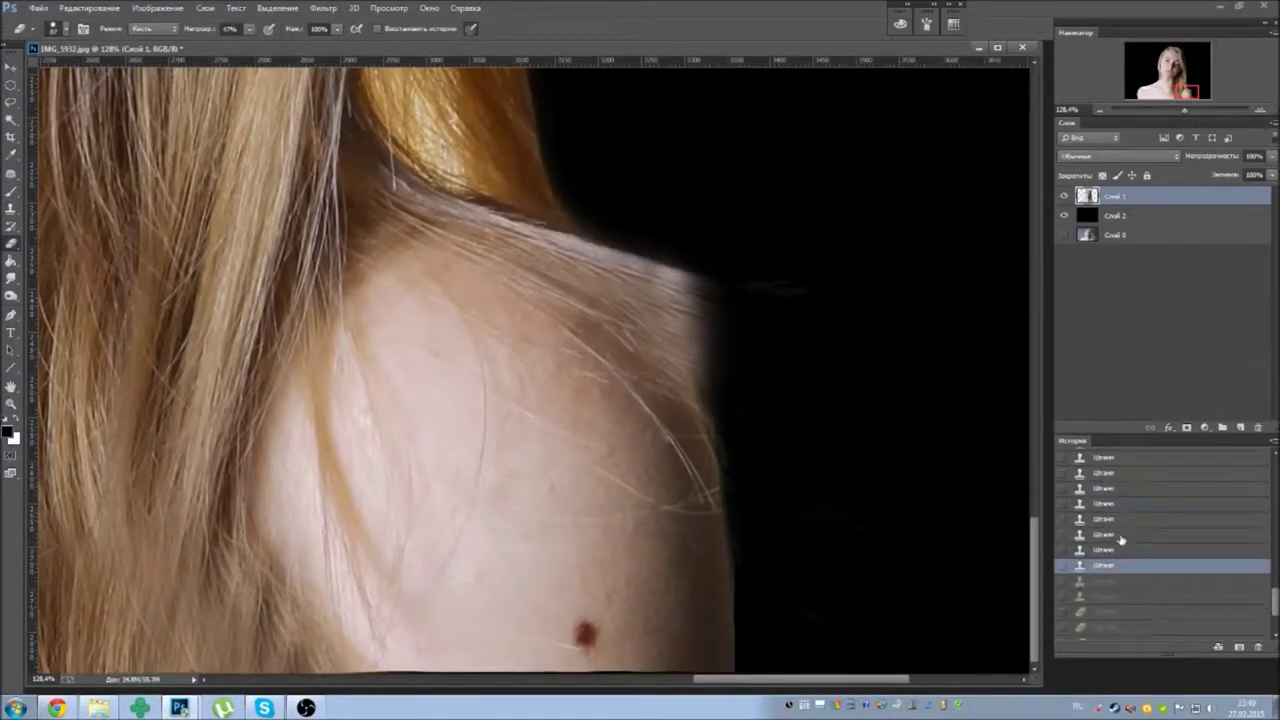
pyautogui.moveTo(690, 255); pyautogui.dragTo(712, 455)
pyautogui.moveTo(700, 350); pyautogui.dragTo(740, 530)
pyautogui.scroll(5, 591, 200)
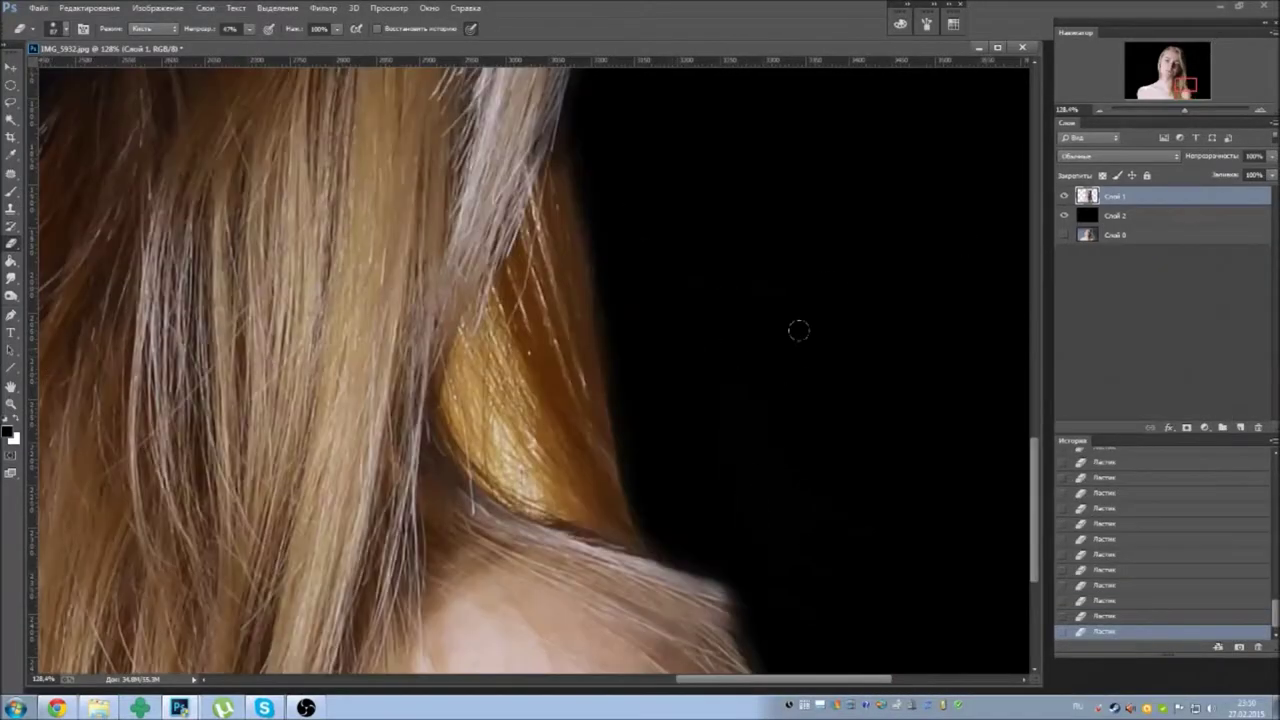
pyautogui.scroll(-3, 671, 477)
pyautogui.press('s')
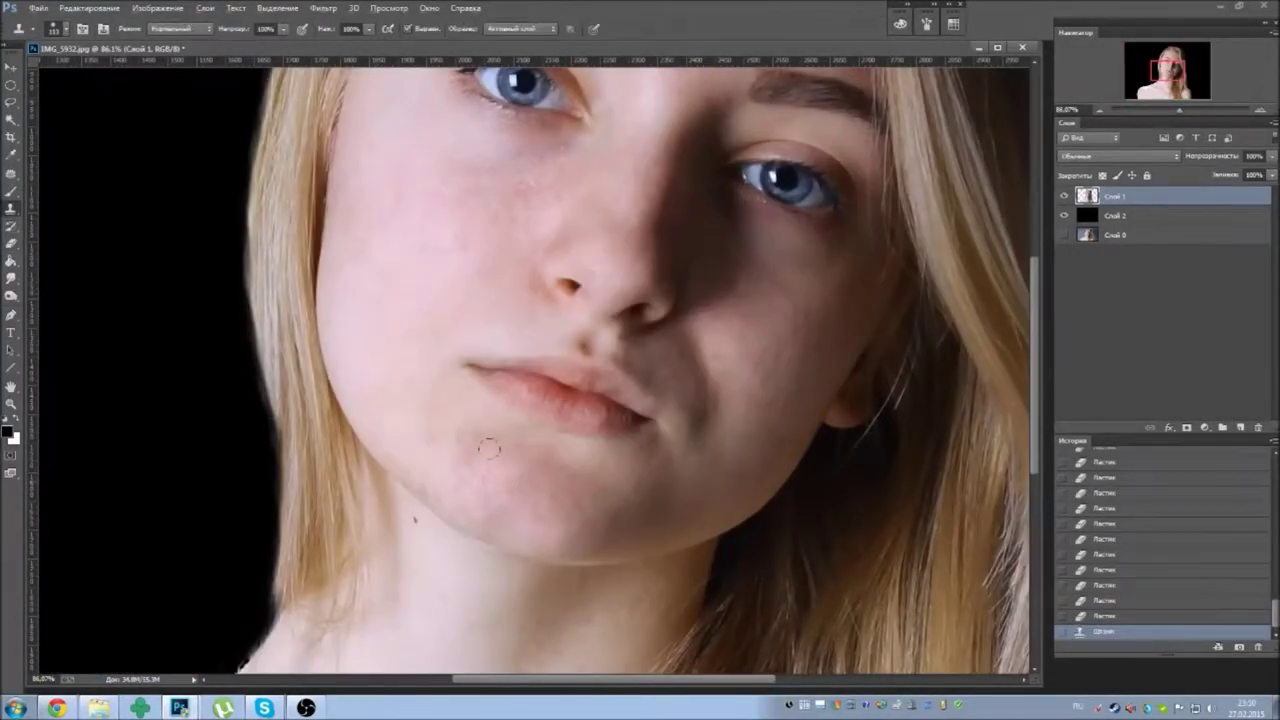
# Clone clean skin over the shadowed cheek with the Clone Stamp at 45% opacity.
pyautogui.keyDown('alt'); pyautogui.click(580, 331); pyautogui.keyUp('alt')
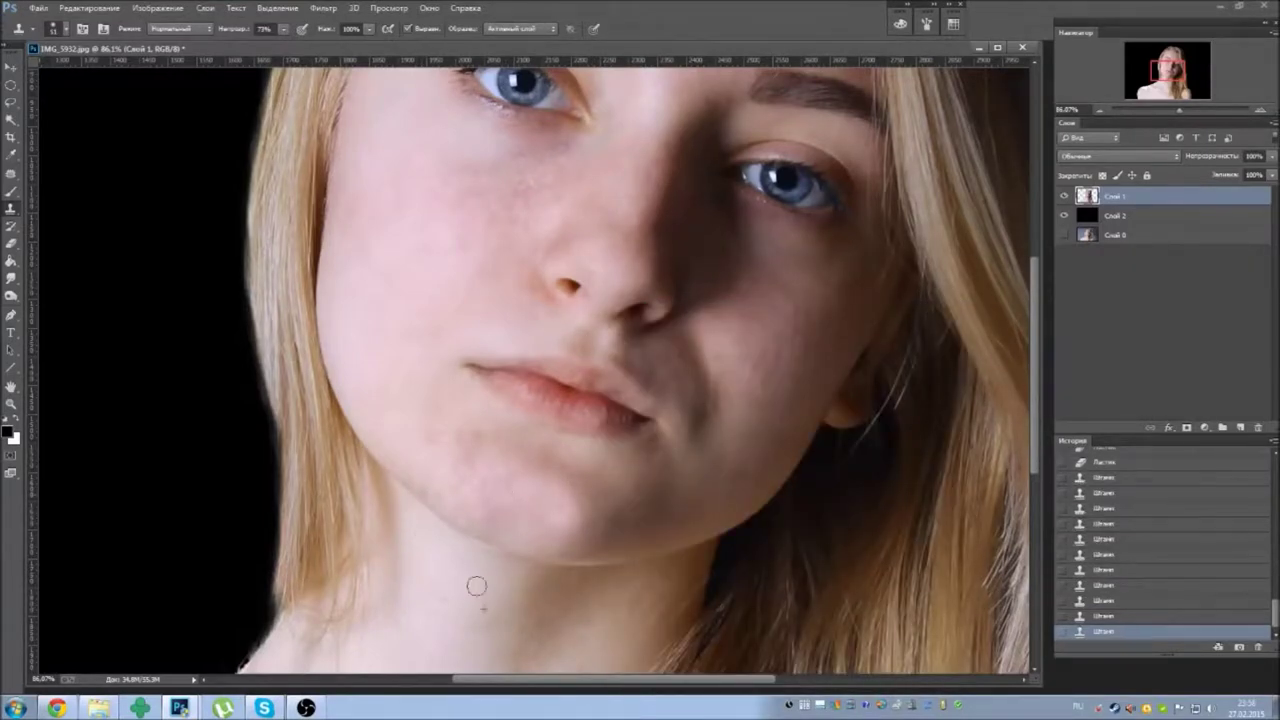
pyautogui.scroll(3, 413, 519)
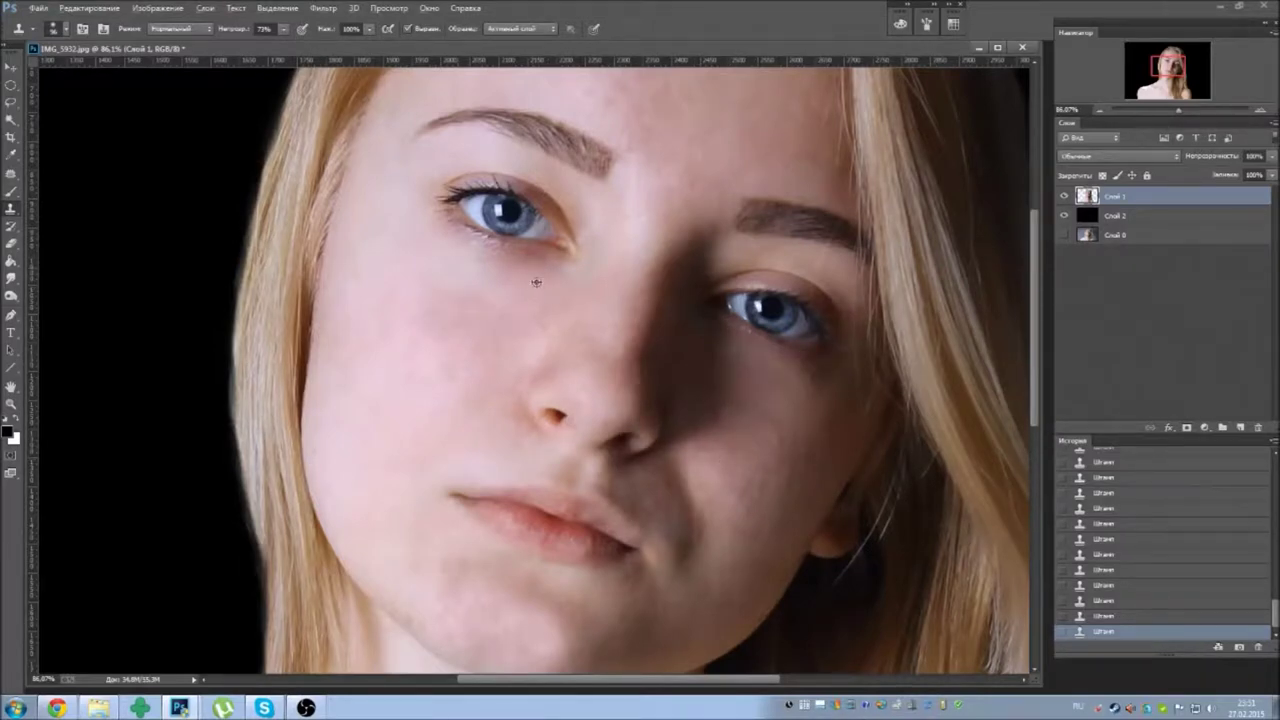
pyautogui.scroll(3, 440, 352)
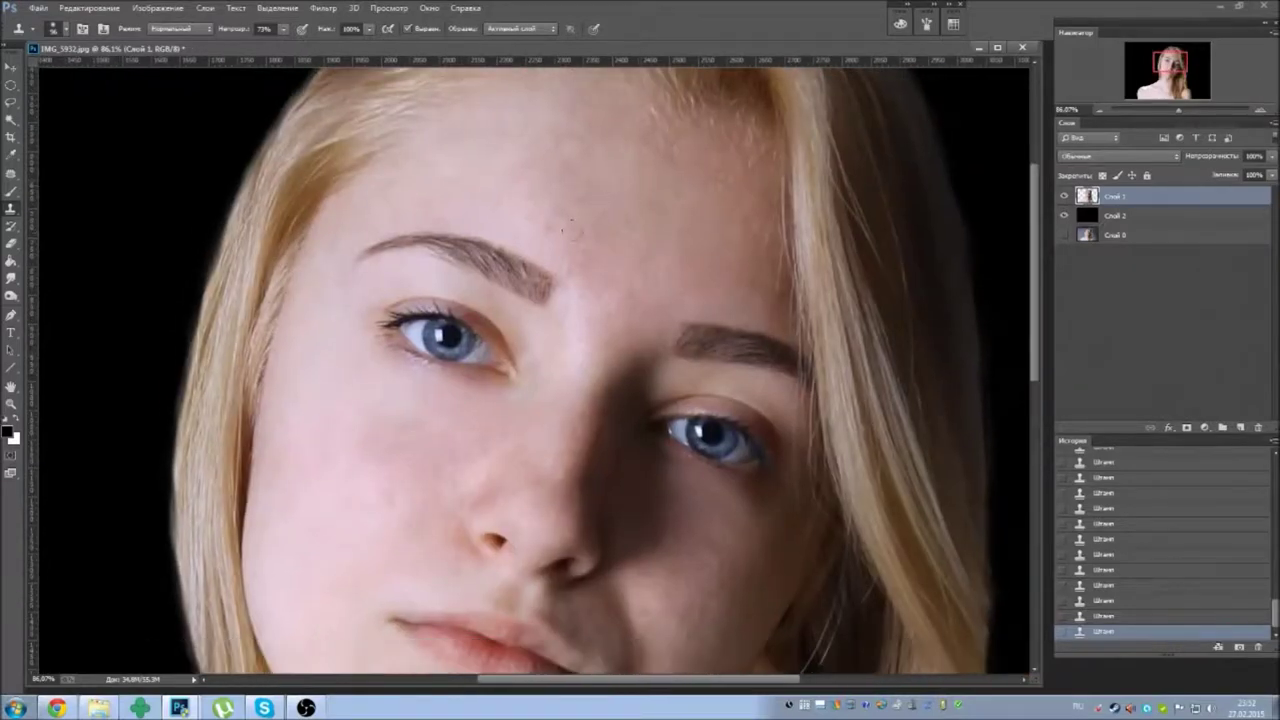
pyautogui.scroll(-5, 415, 333)
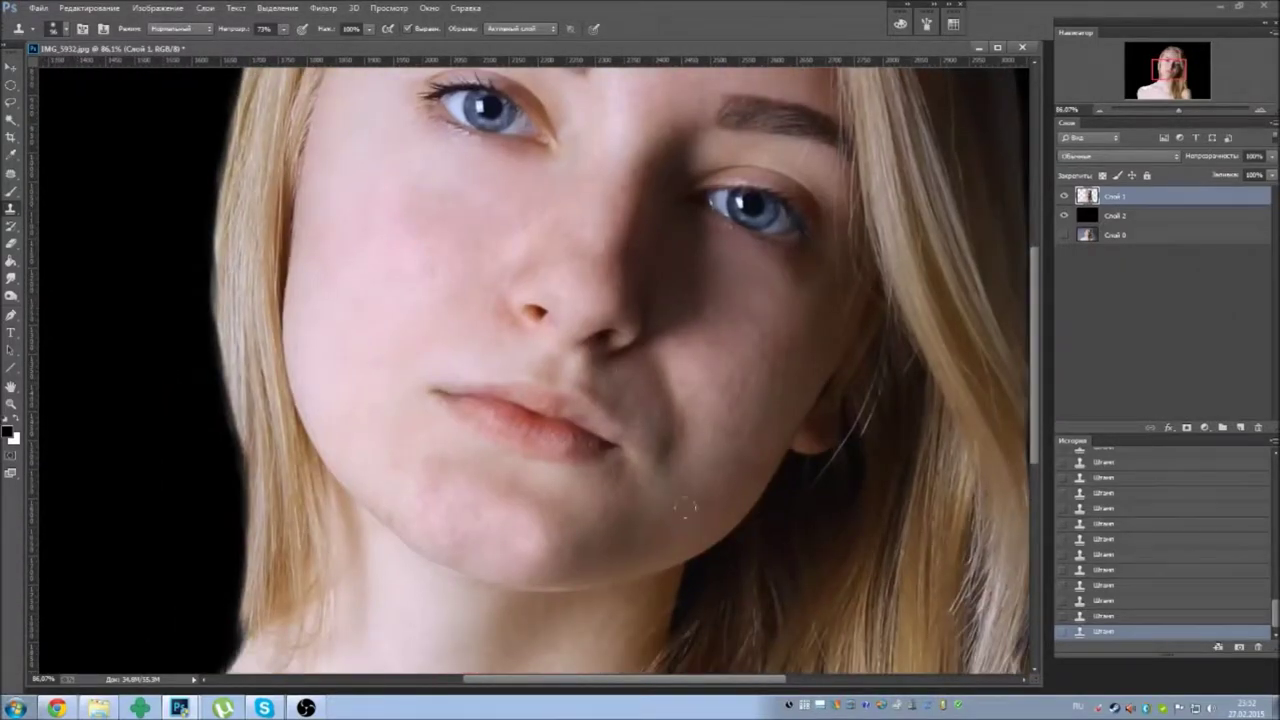
pyautogui.scroll(-10, 347, 413)
pyautogui.scroll(10, 347, 413)
pyautogui.scroll(6, 425, 418)
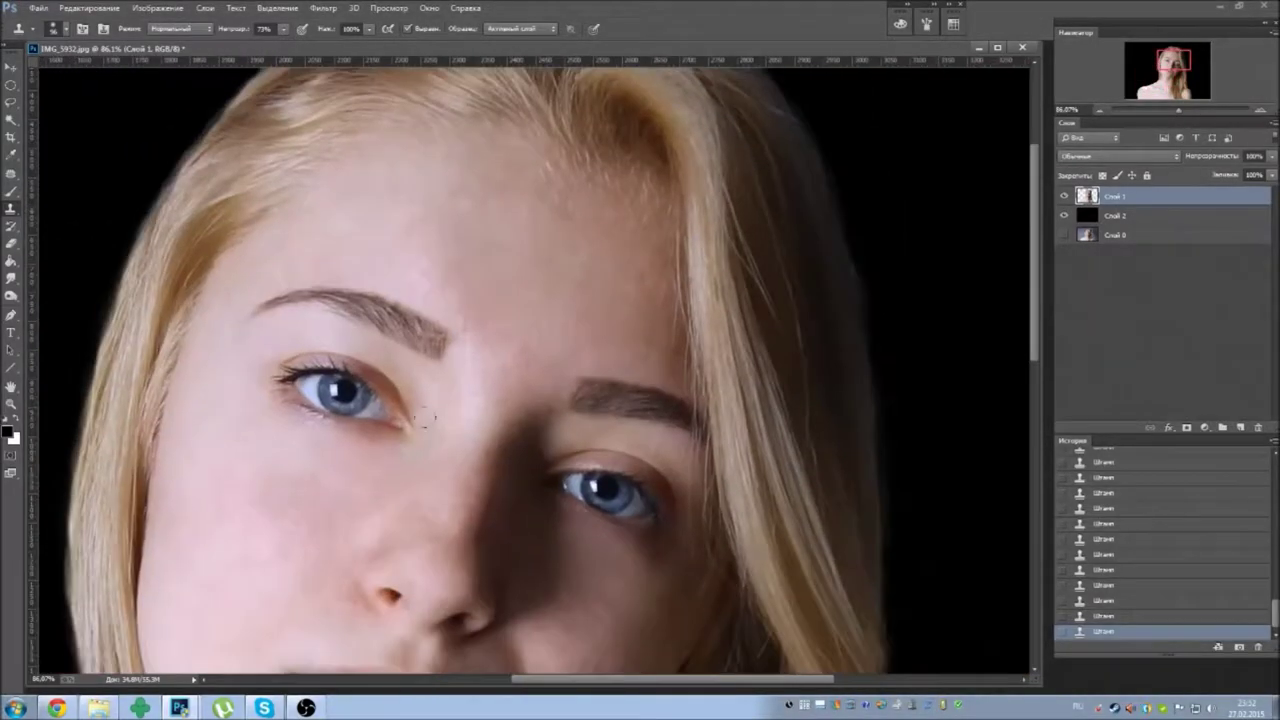
pyautogui.scroll(-3, 615, 568)
pyautogui.scroll(-1, 540, 537)
pyautogui.hscroll(-1, 540, 537)
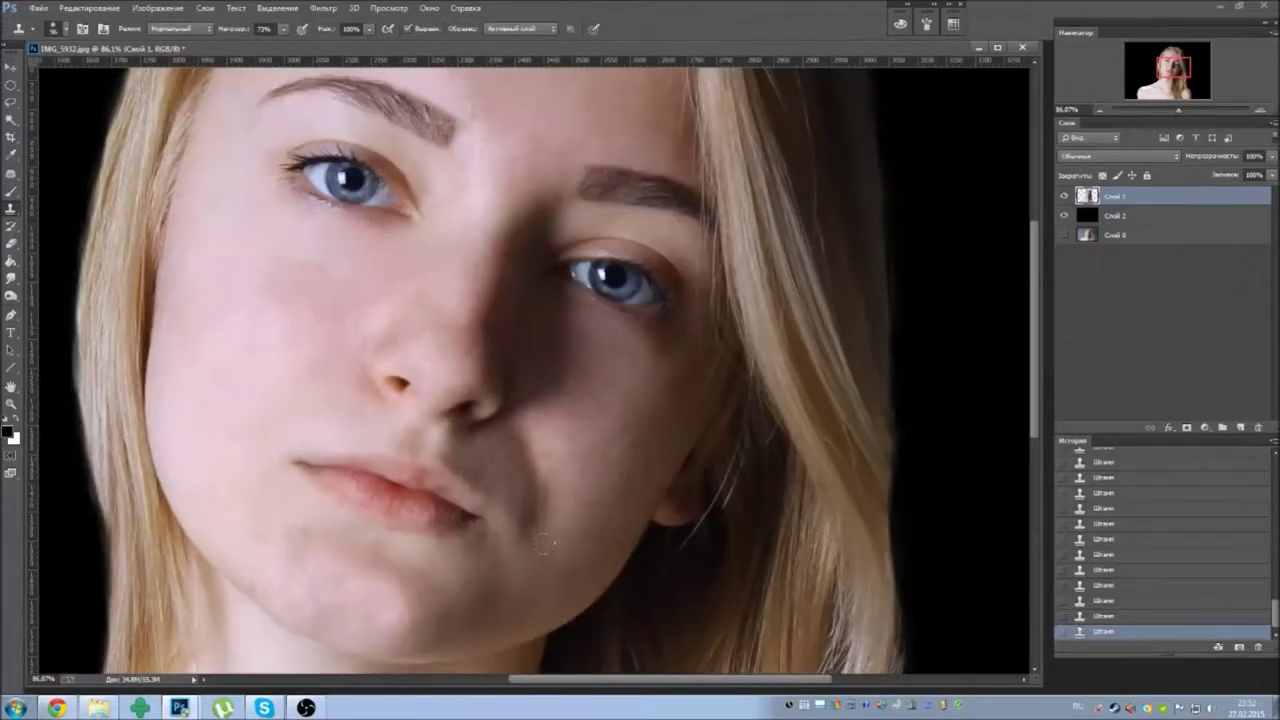
pyautogui.click(543, 496)
pyautogui.press('4')
pyautogui.press('5')
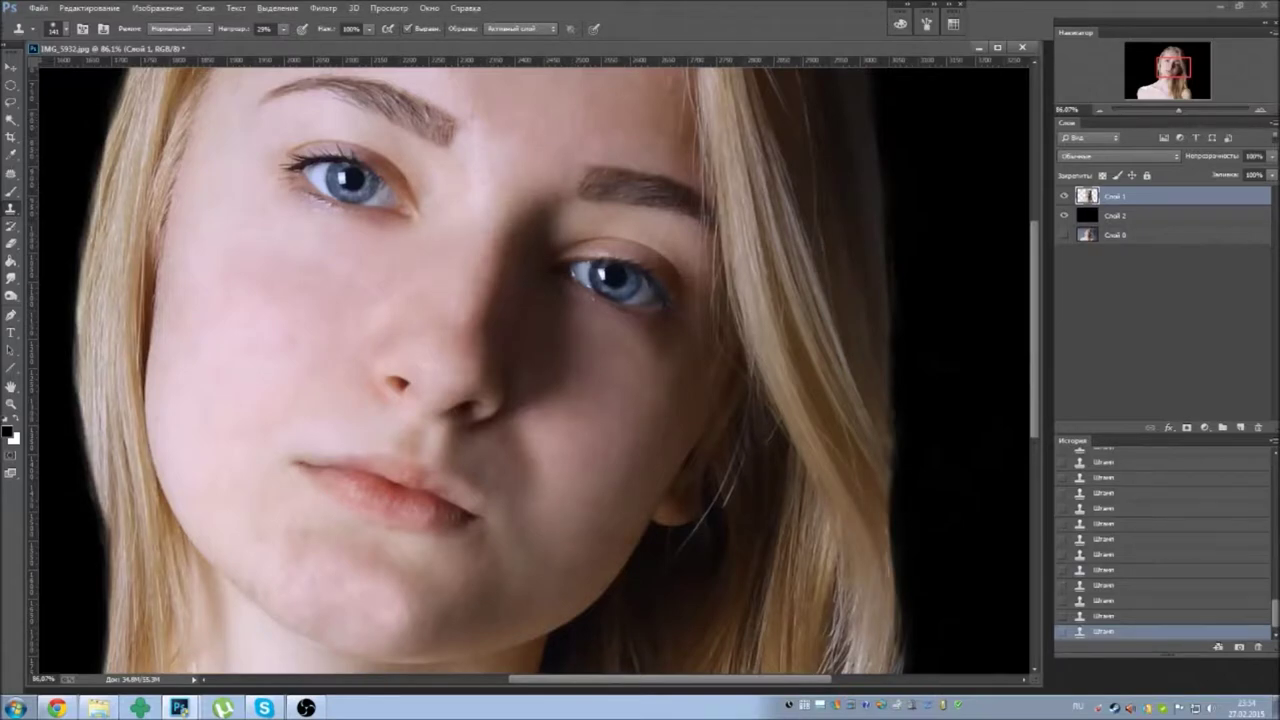
pyautogui.moveTo(277, 542); pyautogui.dragTo(315, 335)
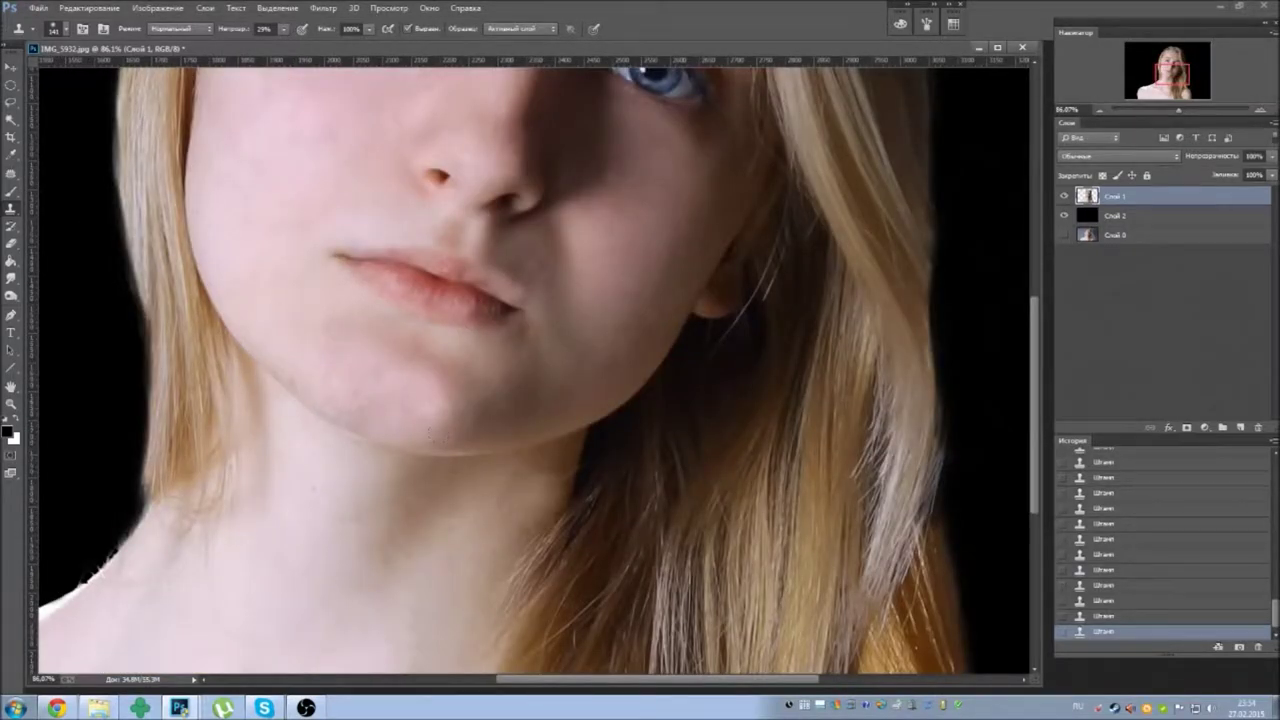
# Clone-smooth the corner of the lips using a resized brush.
pyautogui.scroll(3, 450, 310)
pyautogui.scroll(2, 450, 310)
pyautogui.rightClick(472, 250)
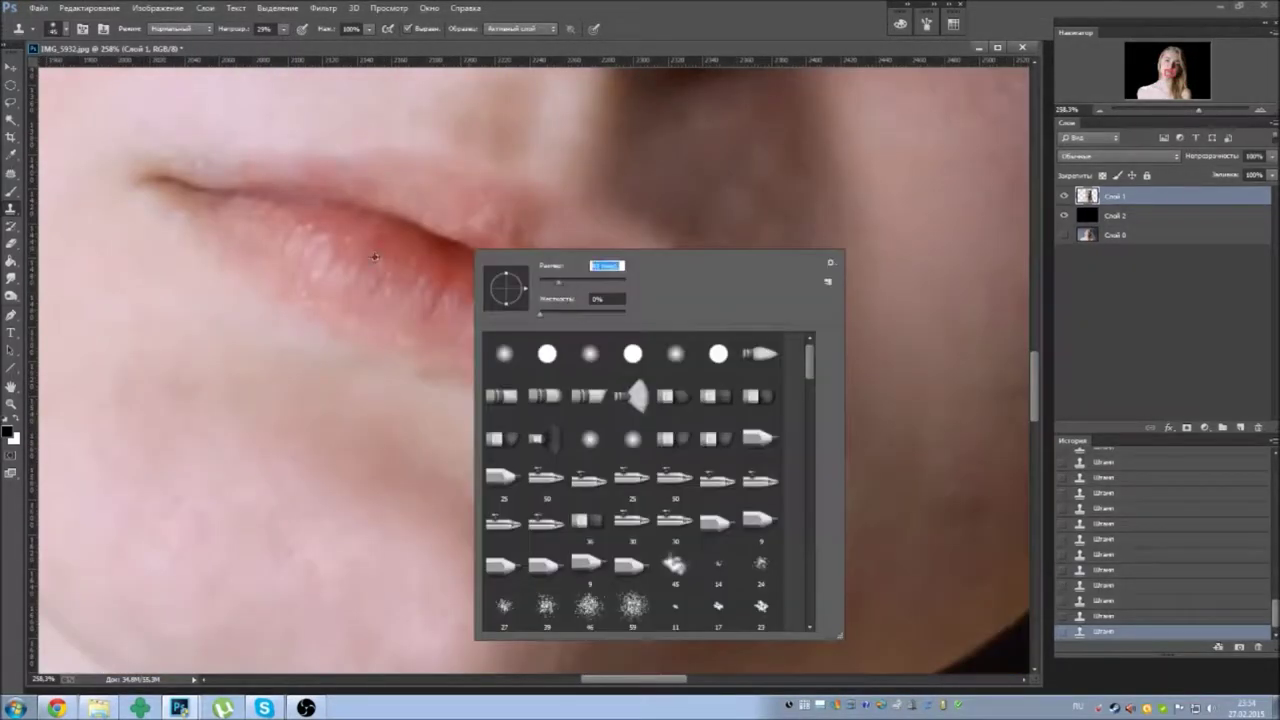
pyautogui.click(240, 32)
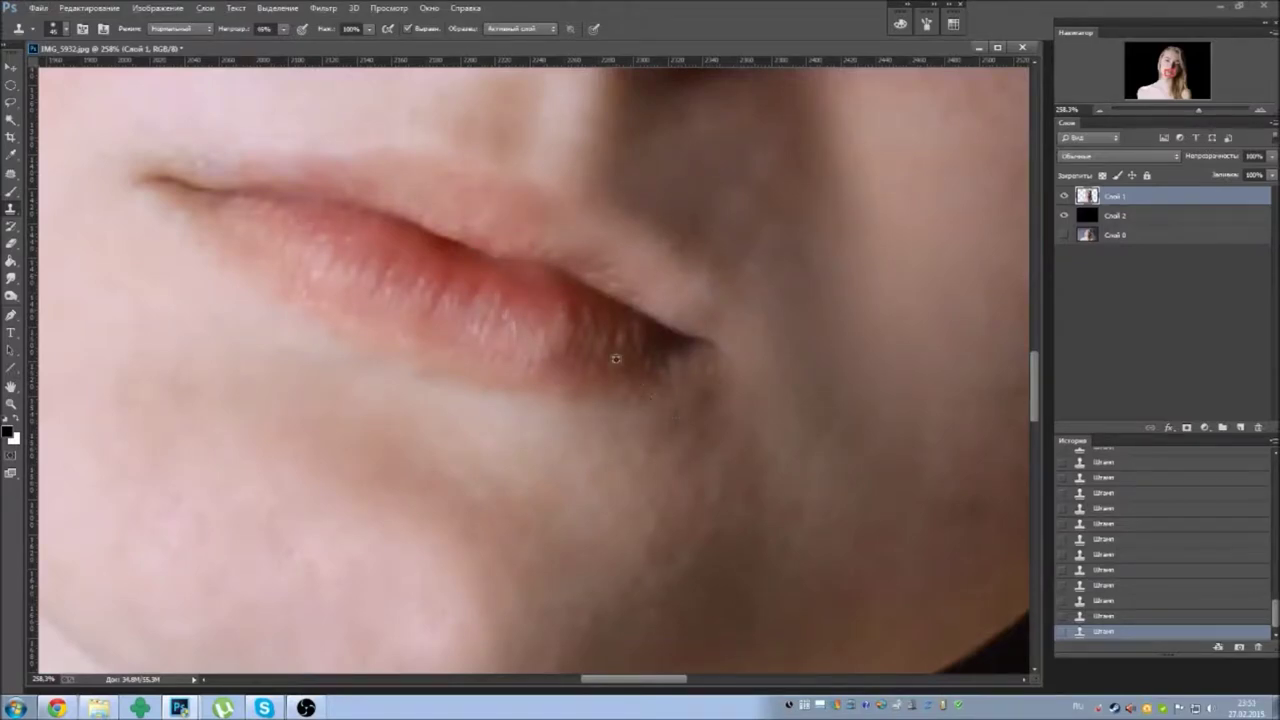
pyautogui.moveTo(561, 342); pyautogui.dragTo(563, 403)
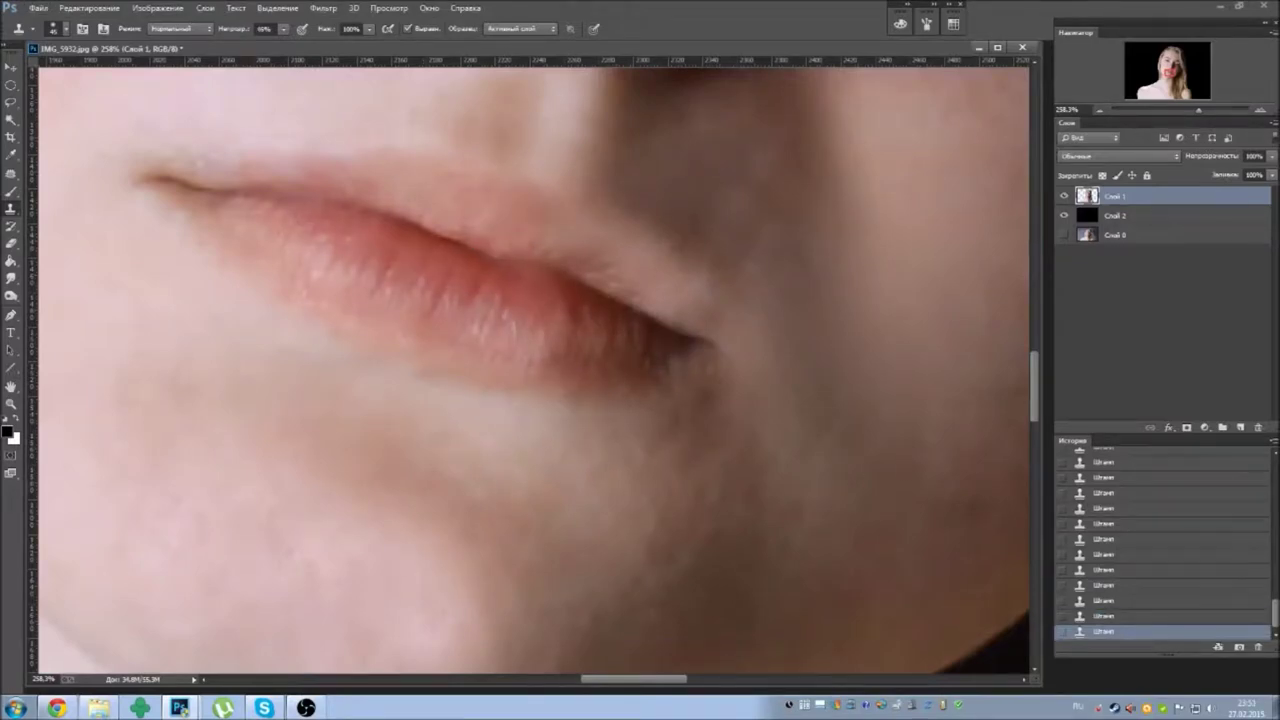
pyautogui.moveTo(1195, 113); pyautogui.dragTo(1150, 110)
pyautogui.scroll(2, 480, 277)
pyautogui.rightClick(466, 212)
pyautogui.click(495, 368)
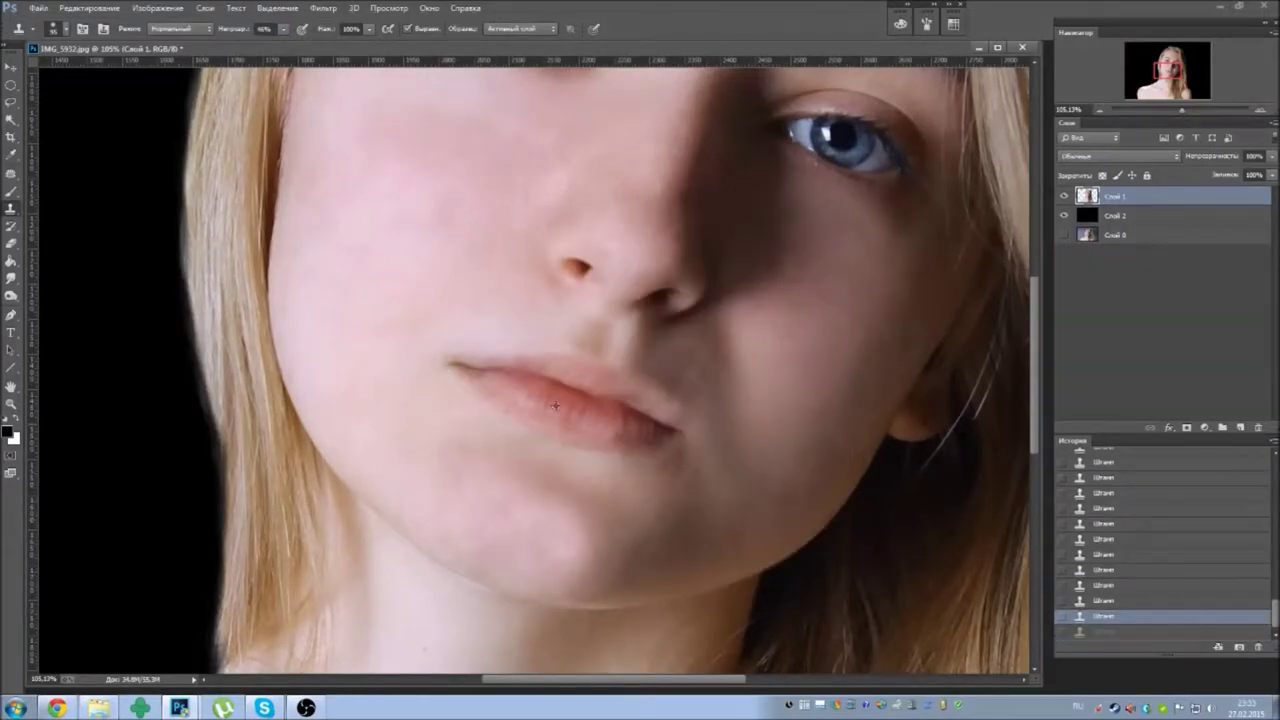
pyautogui.scroll(-2, 488, 365)
# Push the chin contour slightly in Liquify with a size-100 brush and apply it.
pyautogui.hotkey('ctrl', 'shift', 'x')
pyautogui.press('z')
pyautogui.moveTo(533, 268); pyautogui.dragTo(470, 297)
pyautogui.write('100')
pyautogui.click(376, 430)
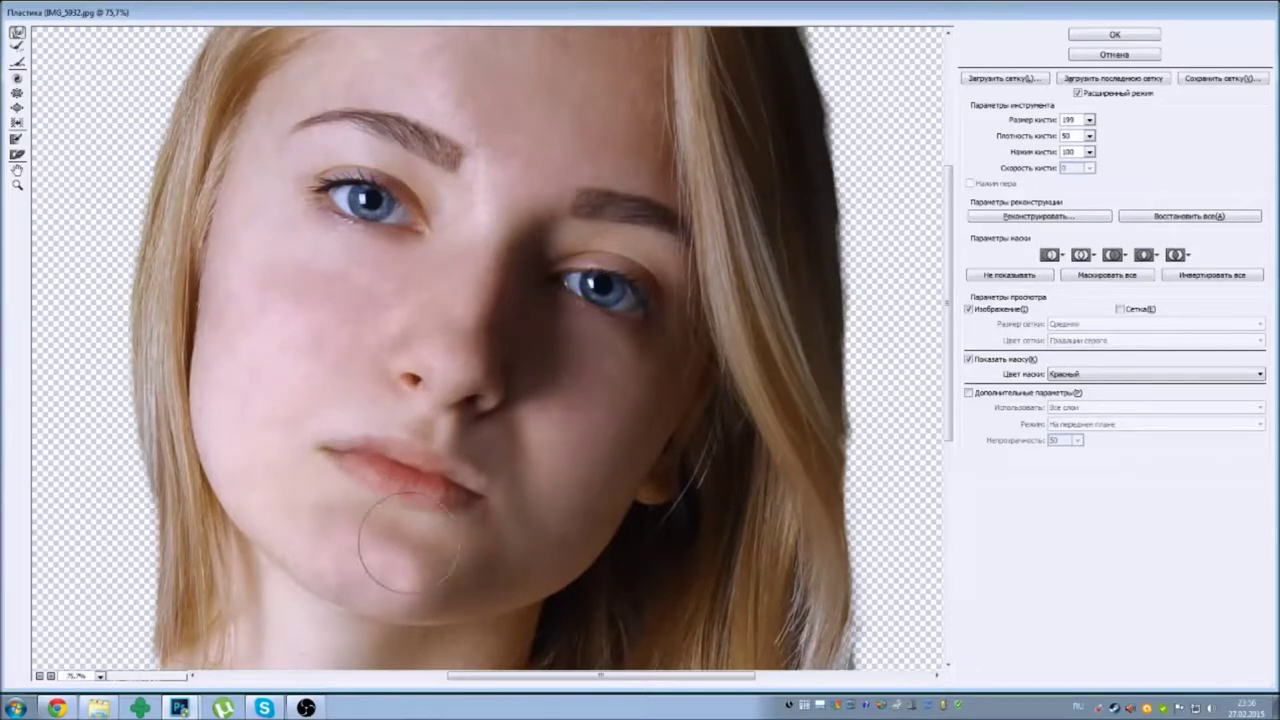
pyautogui.press('Return')
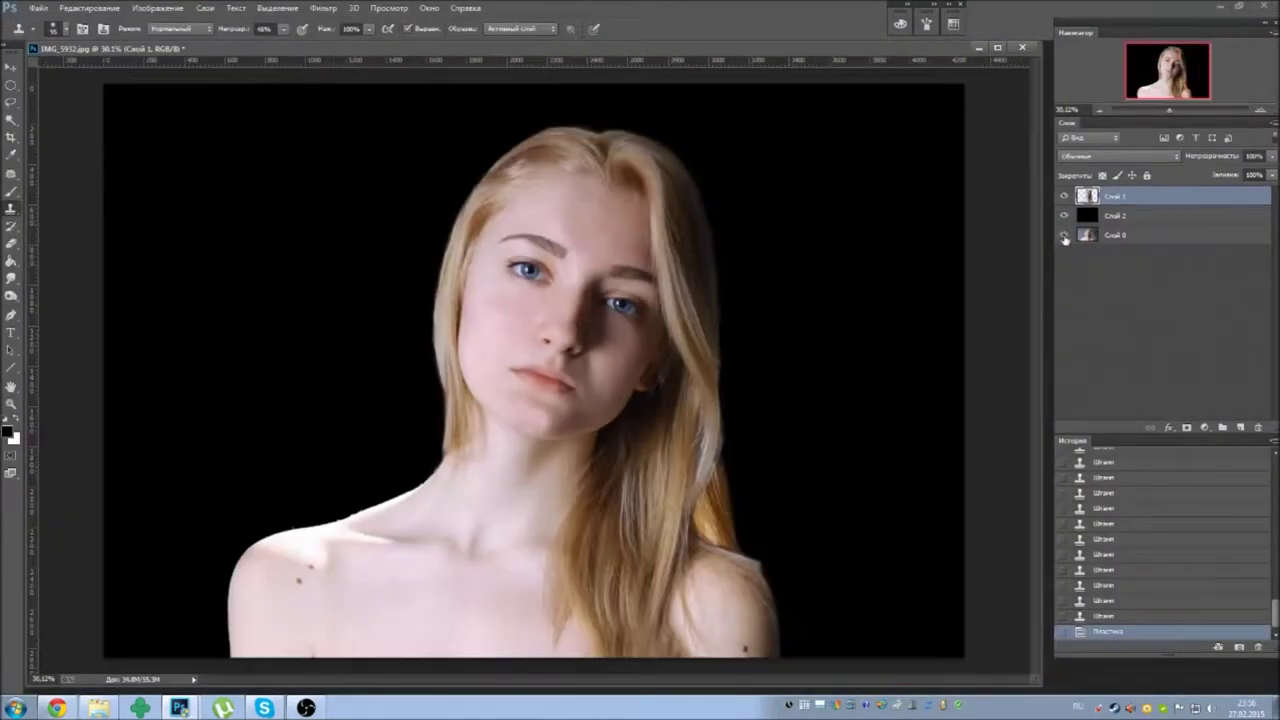
# Hide the black background and try erasing along the hair edge, undoing the stroke.
pyautogui.click(1065, 235)
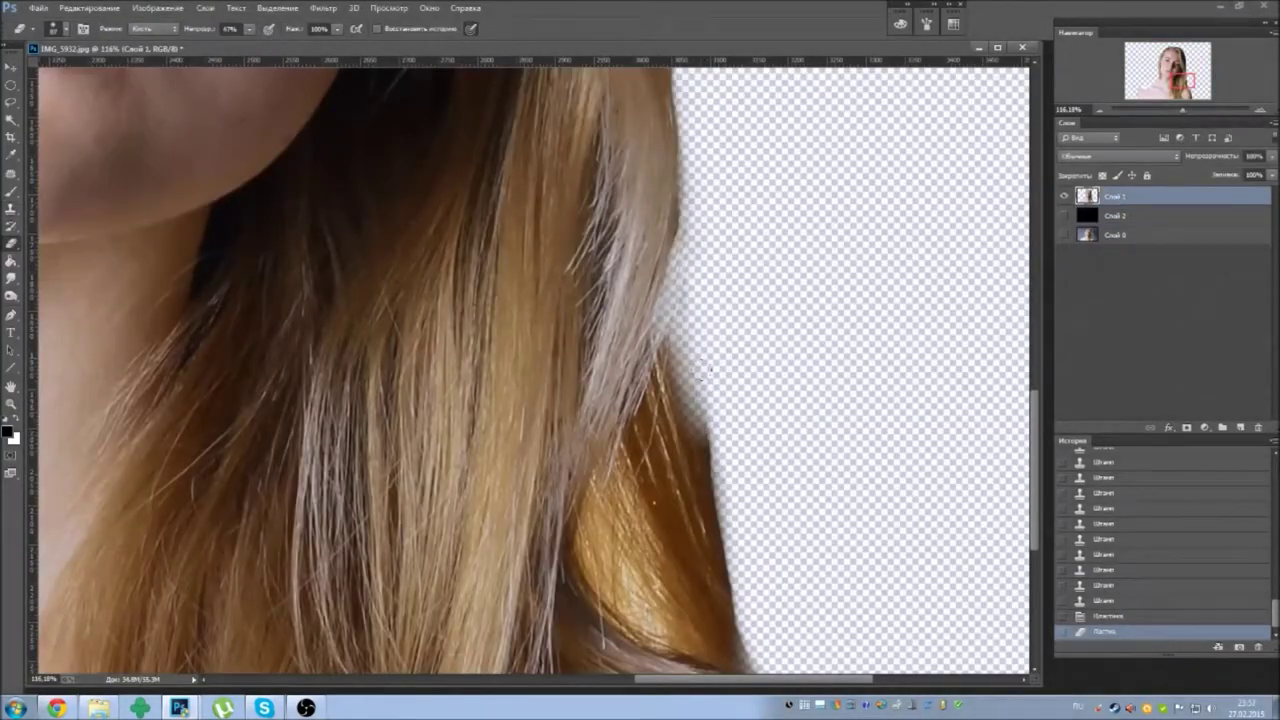
pyautogui.rightClick(866, 340)
pyautogui.moveTo(690, 300); pyautogui.dragTo(741, 586)
pyautogui.scroll(-3, 668, 322)
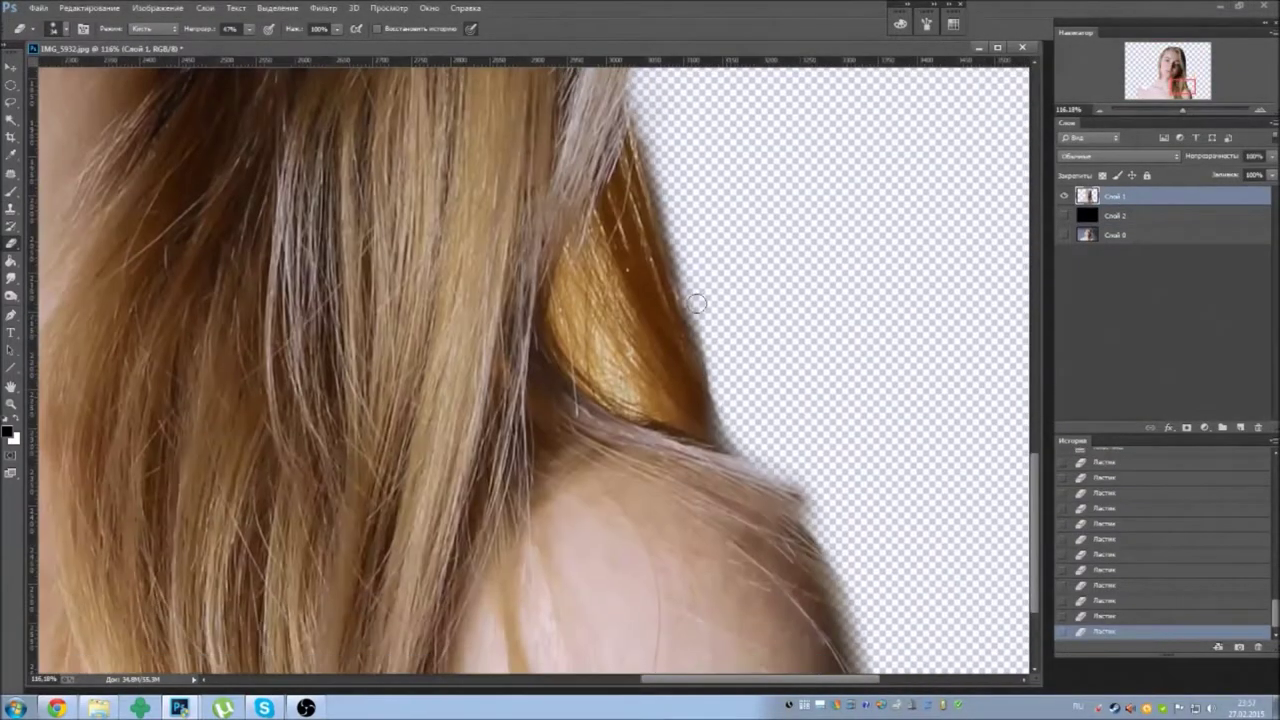
pyautogui.scroll(-3, 694, 294)
pyautogui.scroll(-1, 826, 366)
pyautogui.scroll(5, 634, 371)
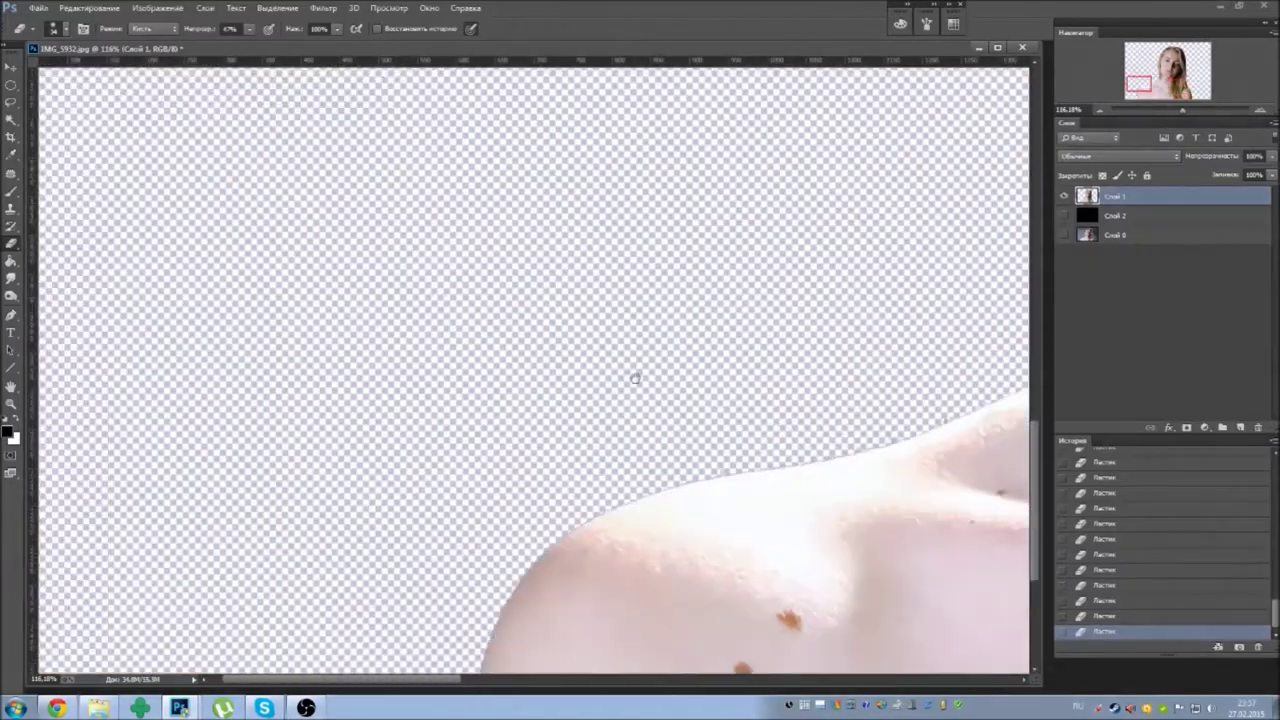
pyautogui.scroll(-3, 700, 350)
pyautogui.scroll(3, 779, 333)
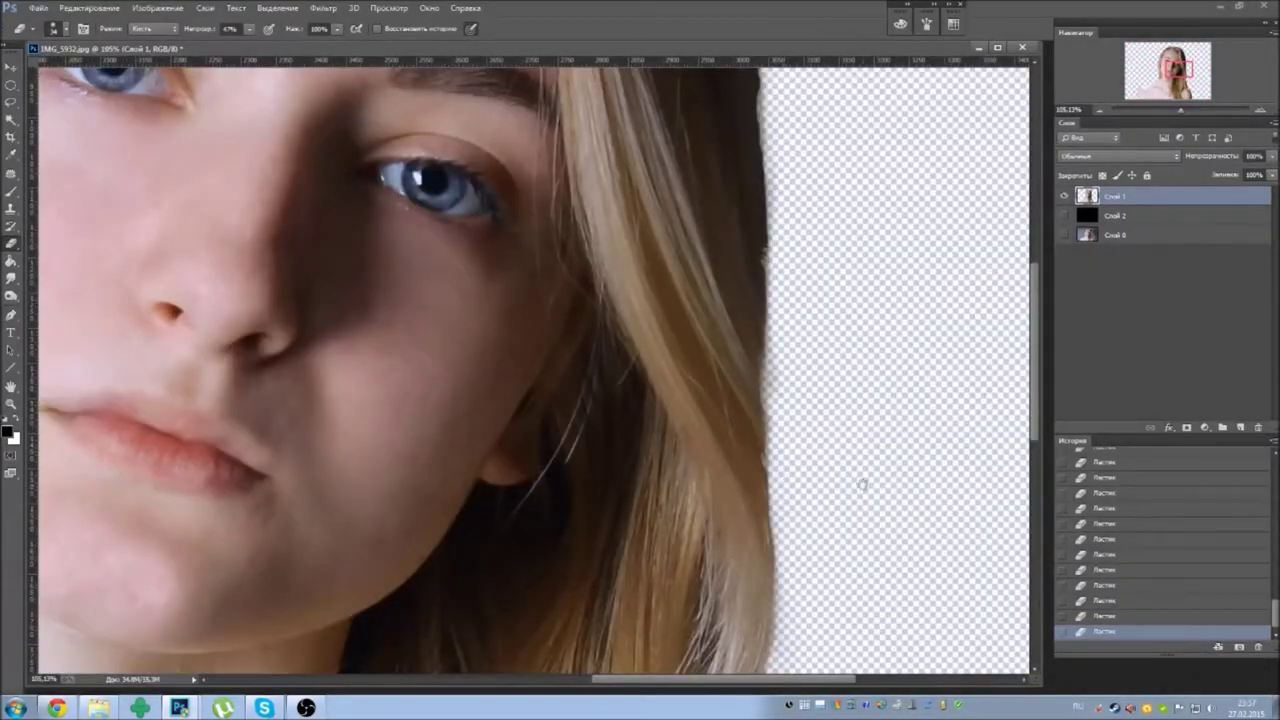
pyautogui.scroll(3, 862, 484)
pyautogui.hotkey('ctrl', 'z')
# Lightly erase the outer hair edge and stray strands at 10% eraser strength.
pyautogui.scroll(3, 715, 370)
pyautogui.scroll(-10, 715, 370)
pyautogui.scroll(-2, 715, 370)
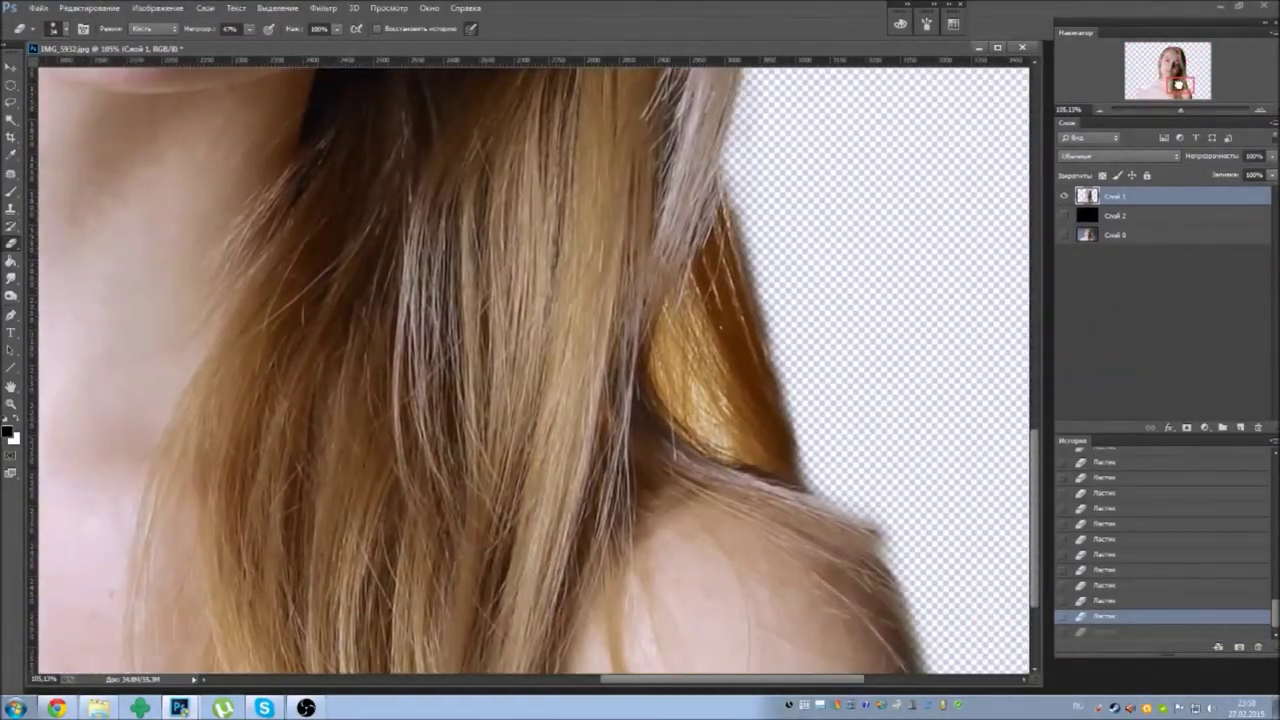
pyautogui.scroll(3, 620, 400)
pyautogui.press('1')
pyautogui.press('1')
pyautogui.moveTo(640, 420); pyautogui.dragTo(630, 350)
pyautogui.moveTo(620, 220); pyautogui.dragTo(583, 485)
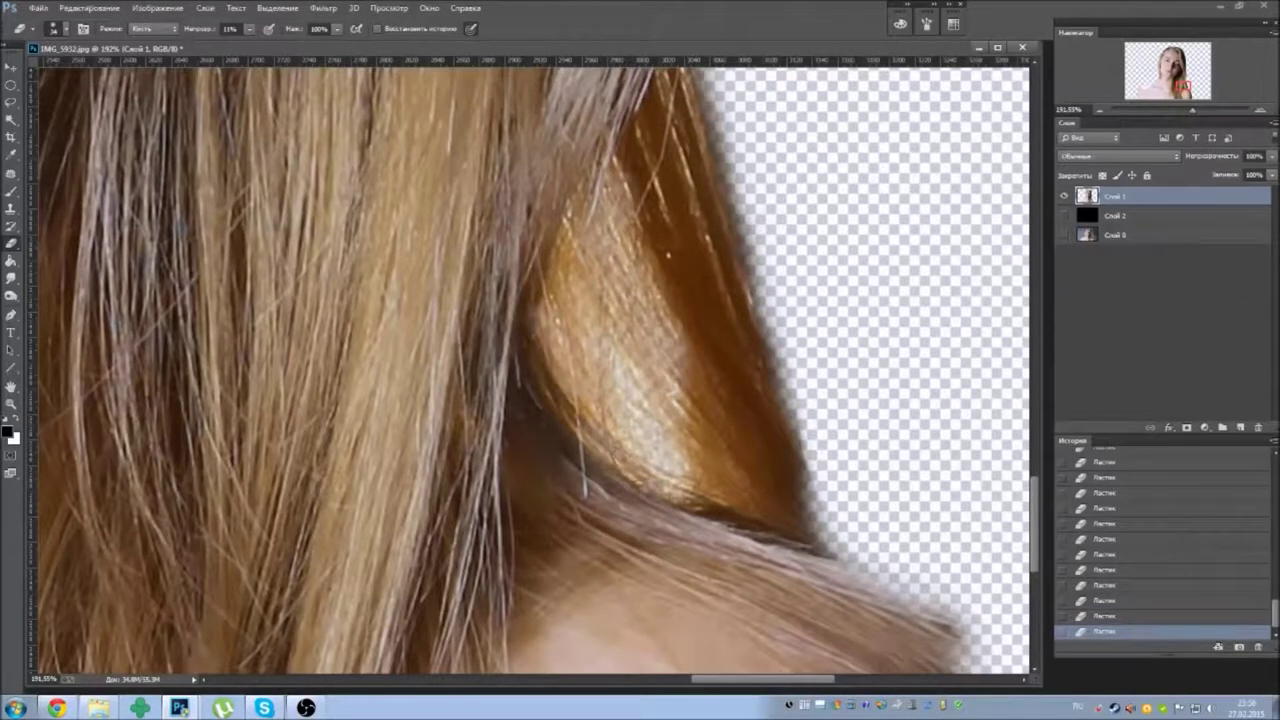
pyautogui.click(1064, 215)
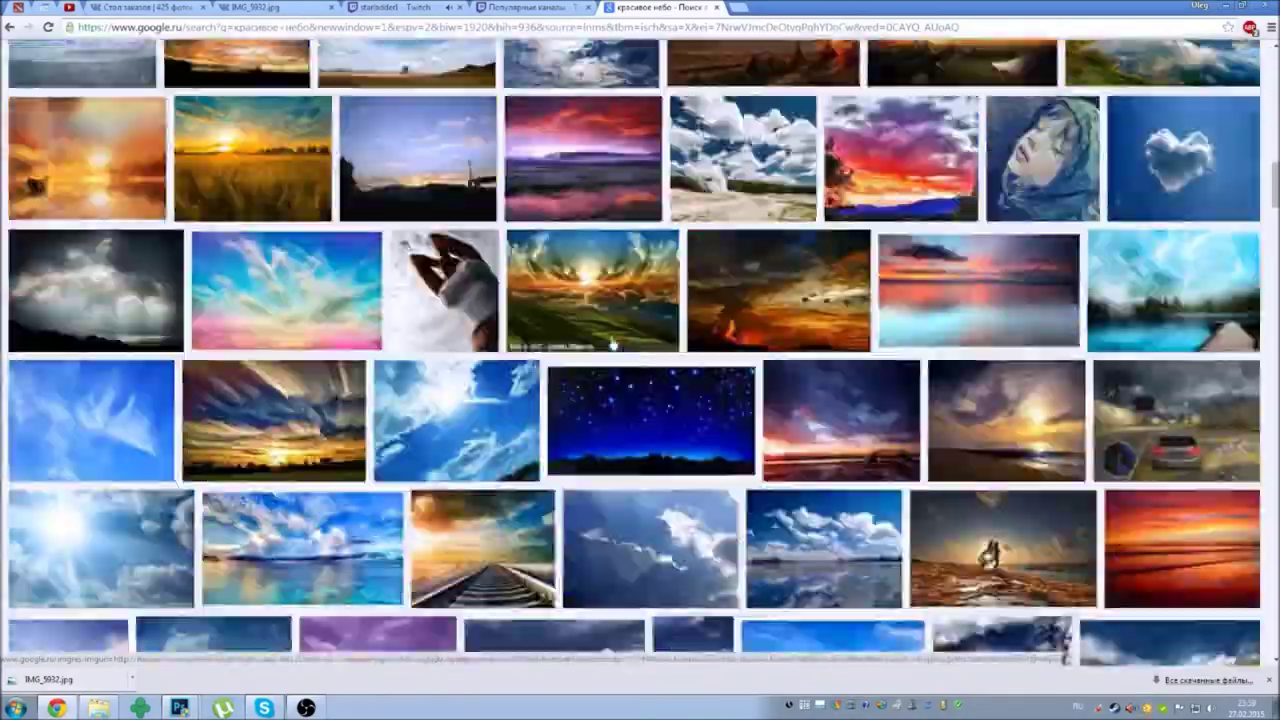
# Find a wood-plank texture via an 'текстуры' image search and stretch it over the canvas.
pyautogui.scroll(2, 640, 360)
pyautogui.scroll(5, 640, 360)
pyautogui.write('текстуры')
pyautogui.press('Return')
pyautogui.scroll(-3, 533, 338)
pyautogui.scroll(-5, 533, 338)
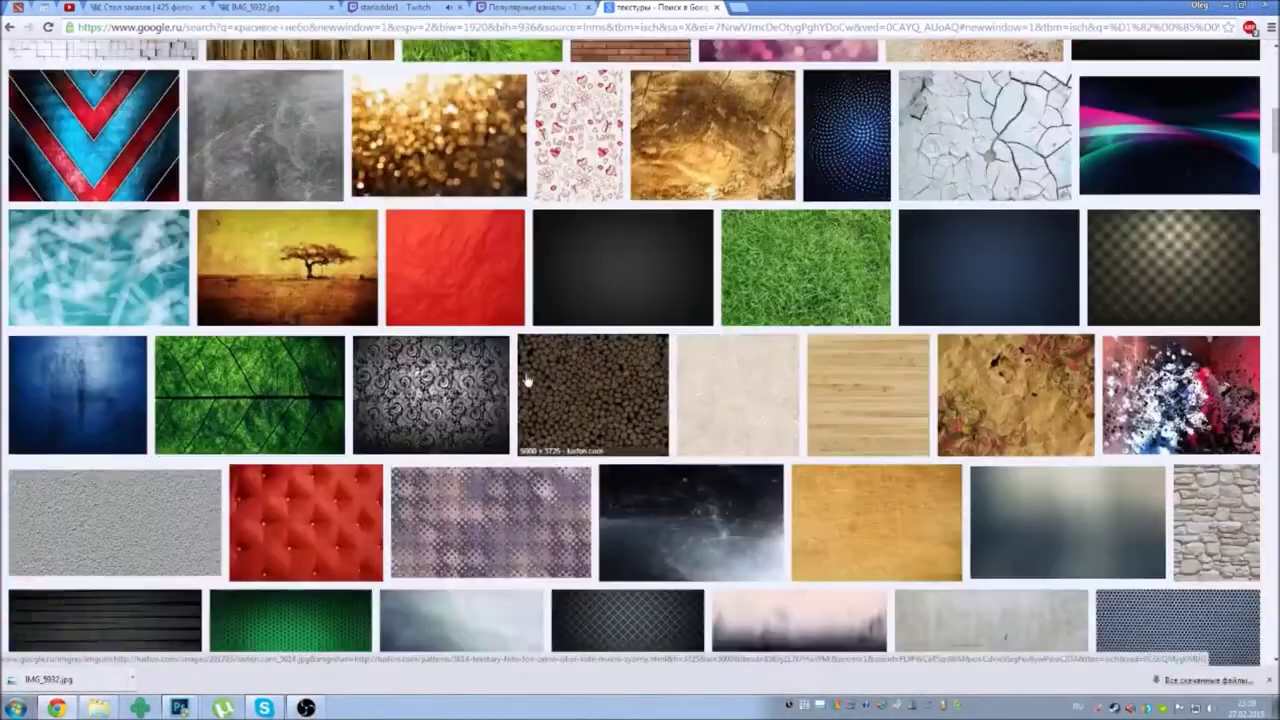
pyautogui.click(866, 394)
pyautogui.click(609, 357)
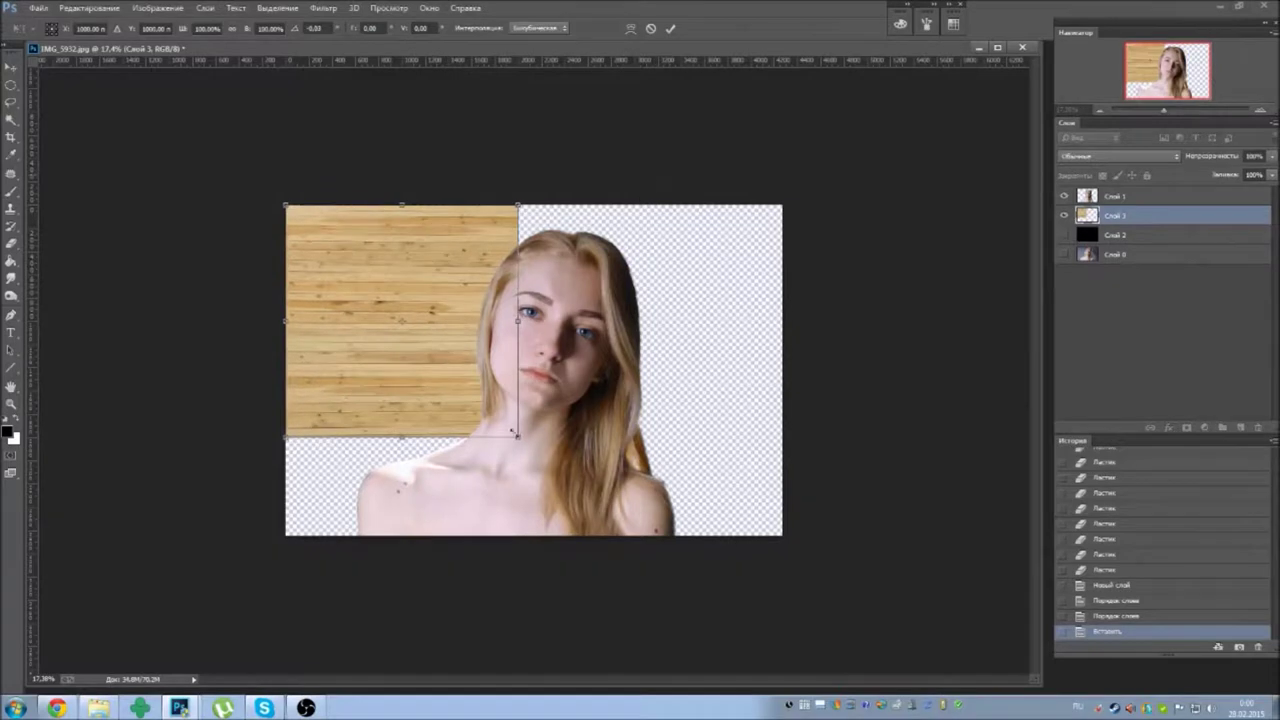
pyautogui.moveTo(508, 433); pyautogui.dragTo(788, 543)
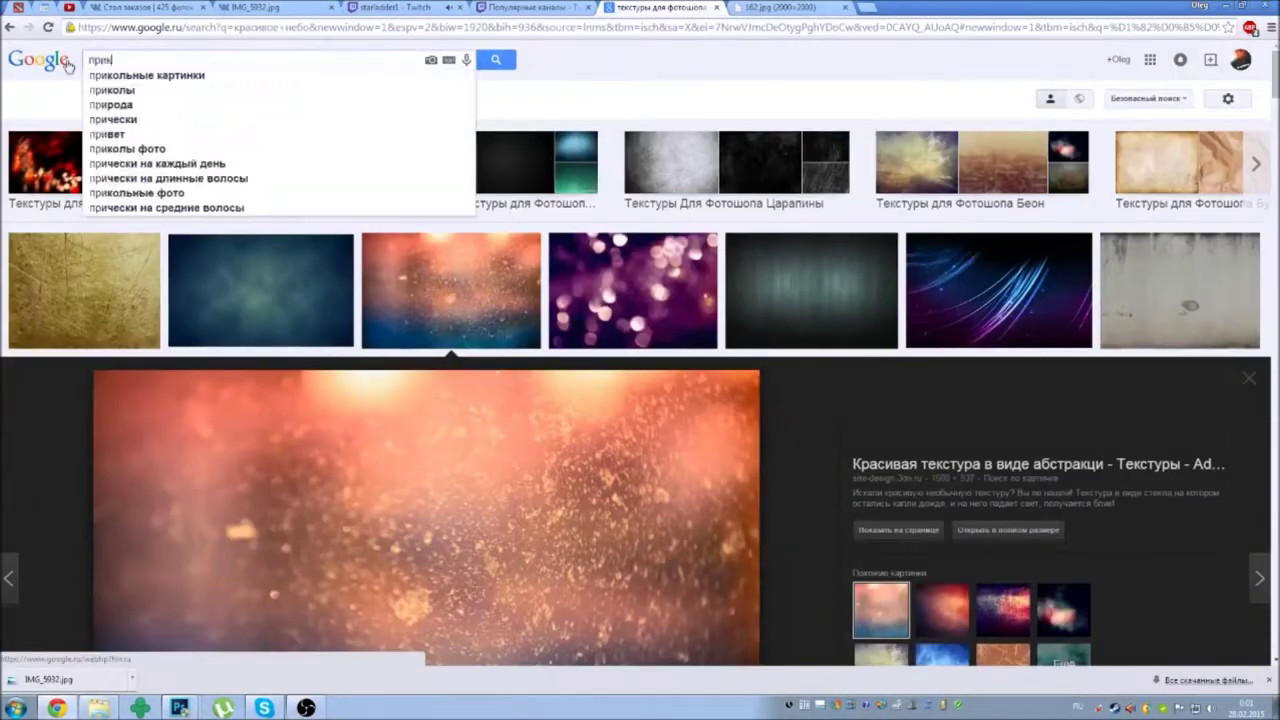
# Search Google Images for 'прикольные иконки' limited to images larger than 4MP.
pyautogui.scroll(-5, 733, 301)
pyautogui.scroll(-5, 733, 301)
pyautogui.scroll(-5, 733, 301)
pyautogui.scroll(-5, 733, 301)
pyautogui.scroll(20, 735, 302)
pyautogui.click(138, 75)
pyautogui.scroll(-5, 640, 360)
pyautogui.scroll(5, 640, 360)
pyautogui.click(430, 98)
pyautogui.click(110, 131)
pyautogui.click(125, 210)
# Preview several icon sheets and sticker collages, viewing one at full size.
pyautogui.click(932, 480)
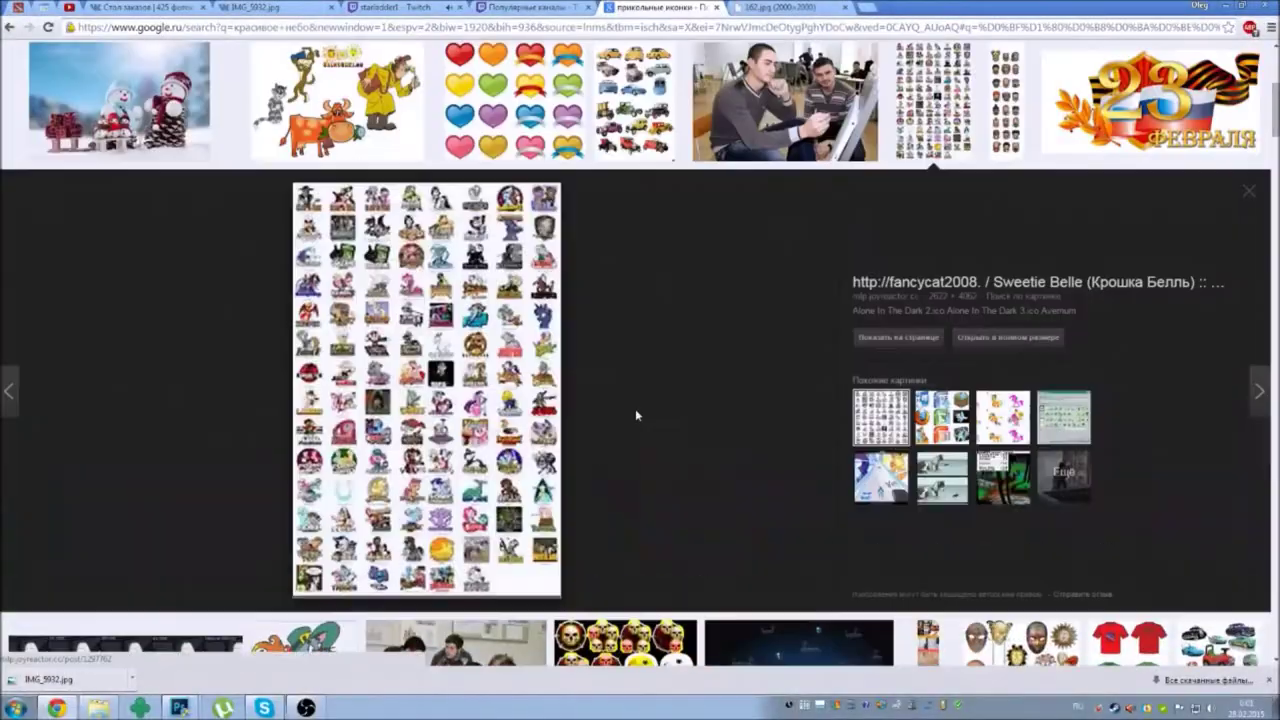
pyautogui.click(1023, 346)
pyautogui.scroll(-5, 640, 400)
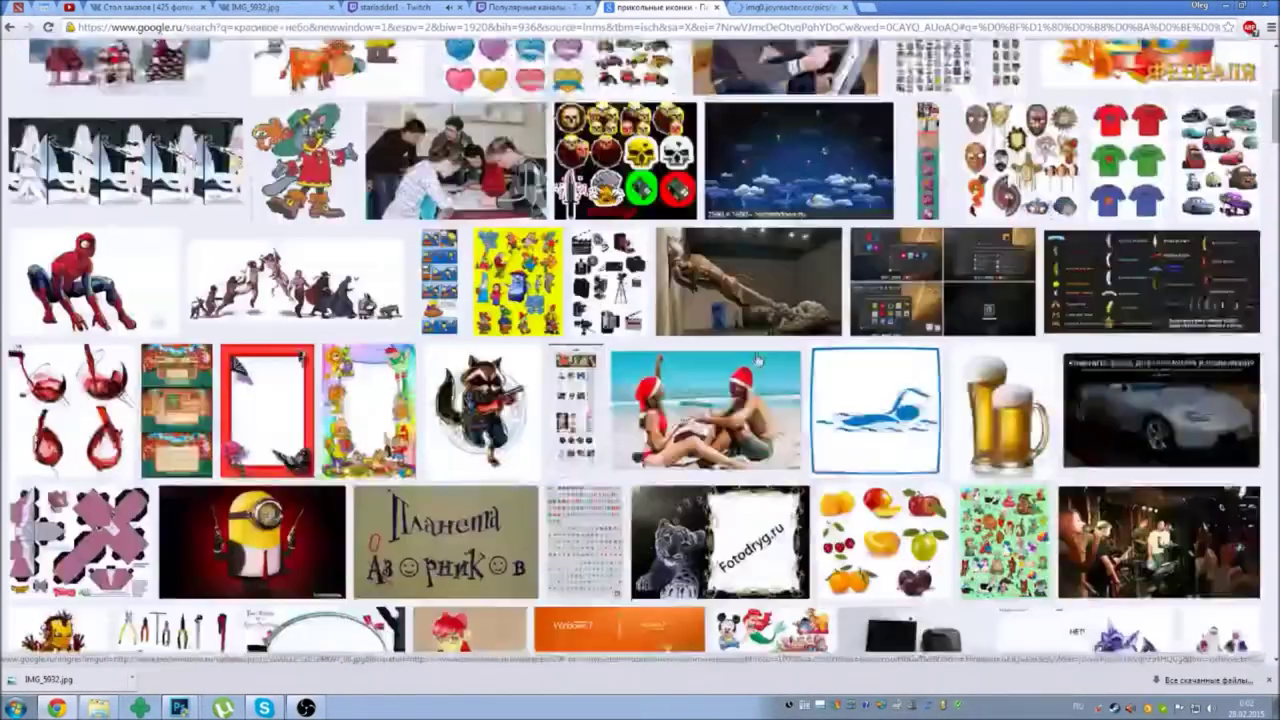
pyautogui.click(401, 300)
pyautogui.click(941, 420)
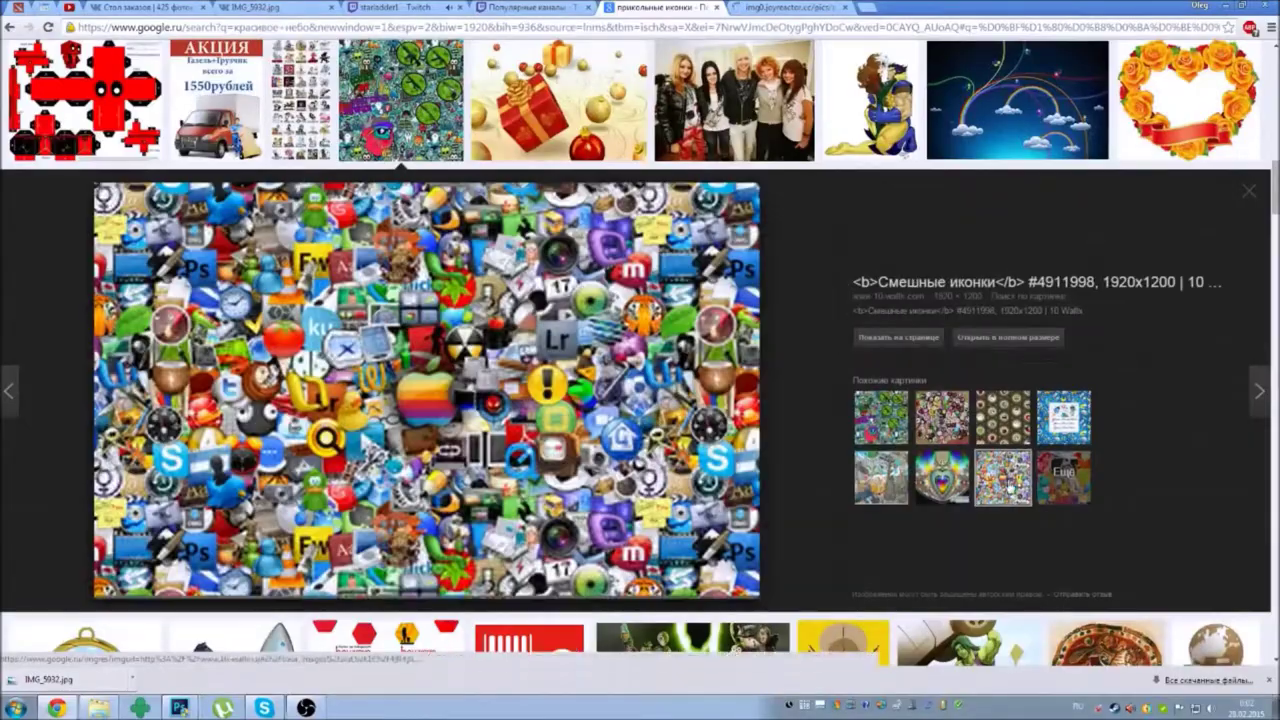
pyautogui.click(1063, 483)
pyautogui.click(886, 350)
pyautogui.click(1008, 342)
# Browse the similar images and copy the full-size clan emblem icon sheet.
pyautogui.click(660, 7)
pyautogui.click(1063, 483)
pyautogui.click(730, 386)
pyautogui.click(882, 418)
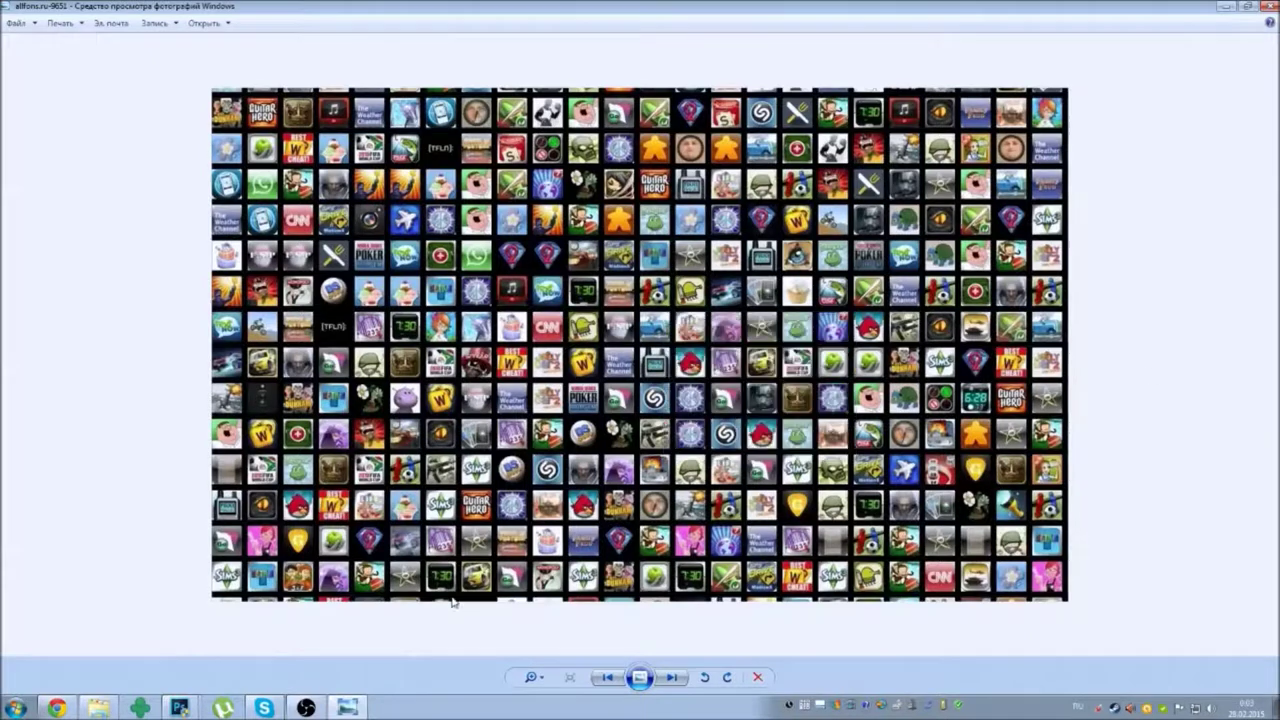
pyautogui.rightClick(735, 328)
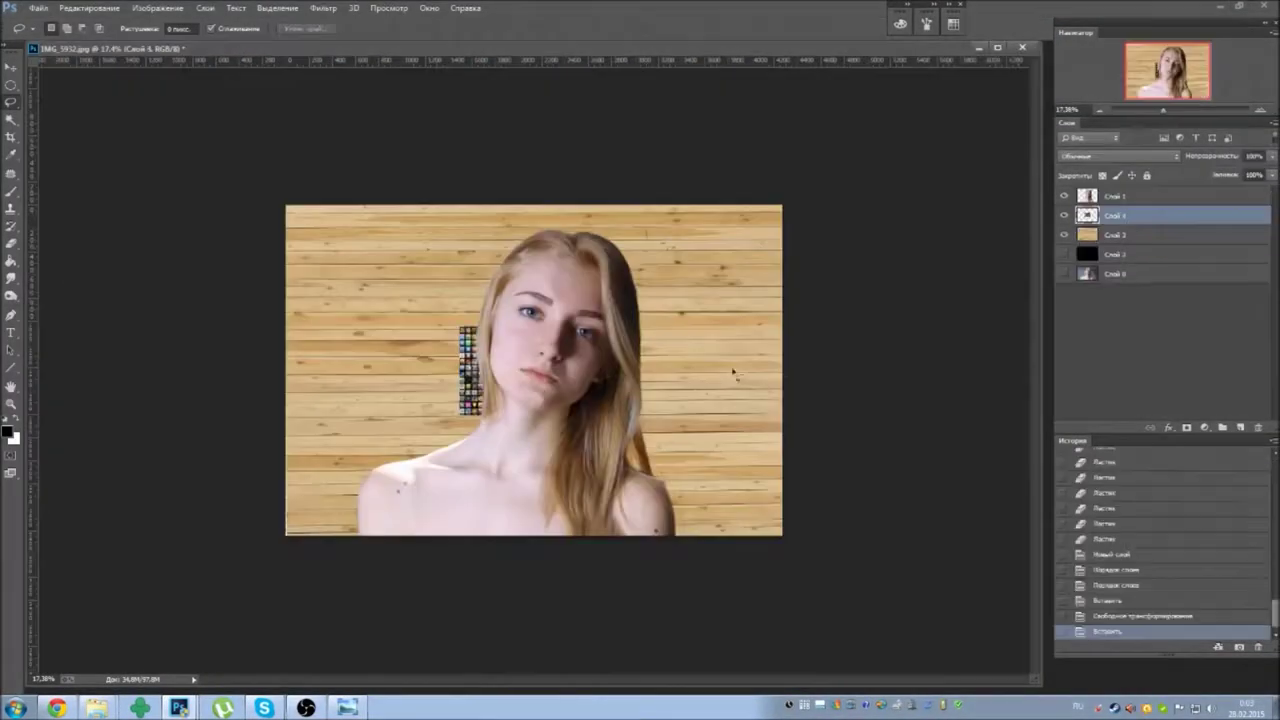
# Stretch the pasted icon collage to the canvas top and bottom with Free Transform.
pyautogui.hotkey('ctrl', 't')
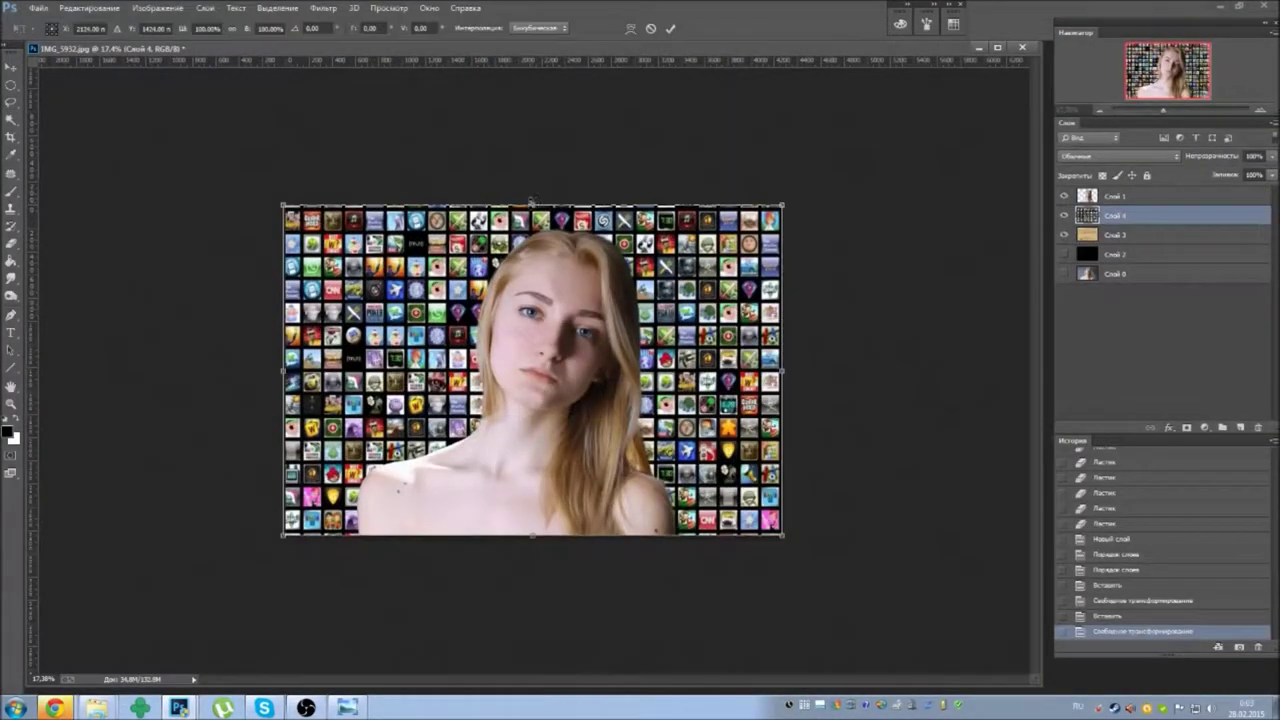
pyautogui.moveTo(532, 205); pyautogui.dragTo(532, 201)
pyautogui.rightClick(700, 212)
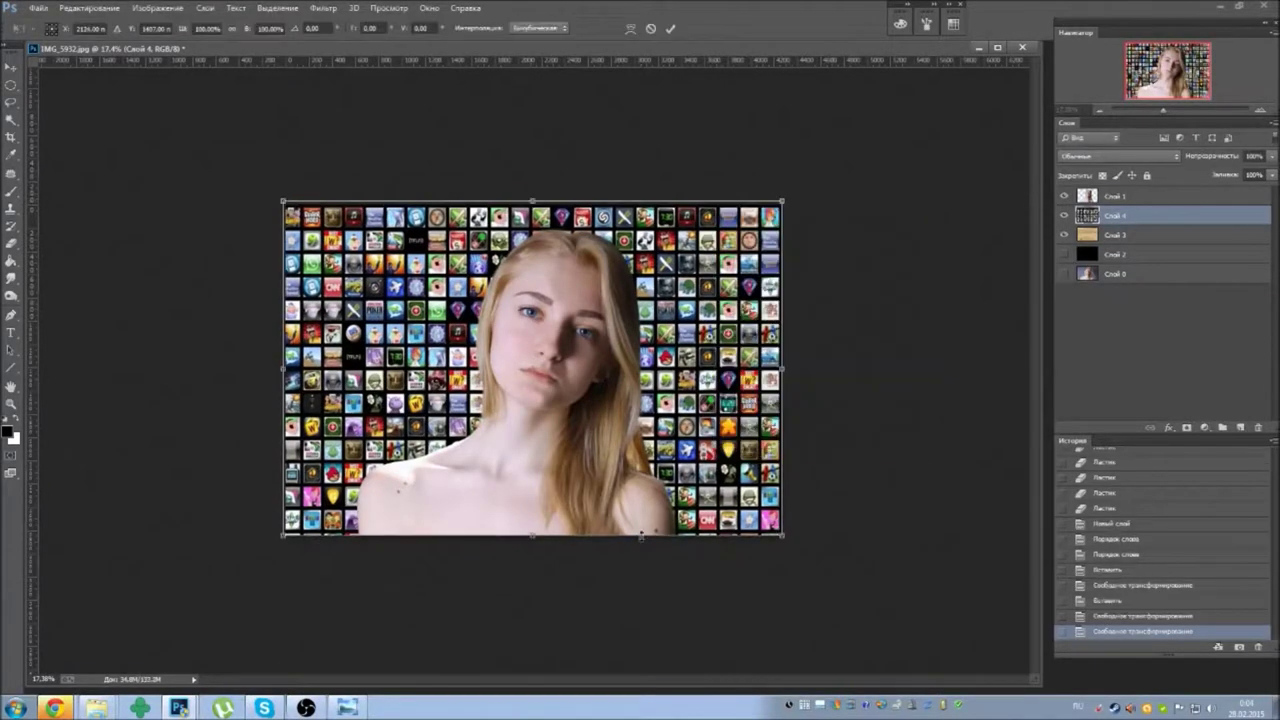
pyautogui.moveTo(532, 535); pyautogui.dragTo(533, 540)
# Cycle through blend modes until the icons take a golden wood tint.
pyautogui.scroll(-3, 1110, 163)
pyautogui.scroll(-3, 1110, 163)
pyautogui.scroll(-3, 1110, 163)
pyautogui.scroll(-3, 1110, 163)
pyautogui.scroll(-1, 1110, 163)
pyautogui.scroll(-1, 1110, 163)
pyautogui.scroll(-1, 1110, 163)
pyautogui.scroll(-1, 1110, 163)
pyautogui.scroll(-1, 1110, 163)
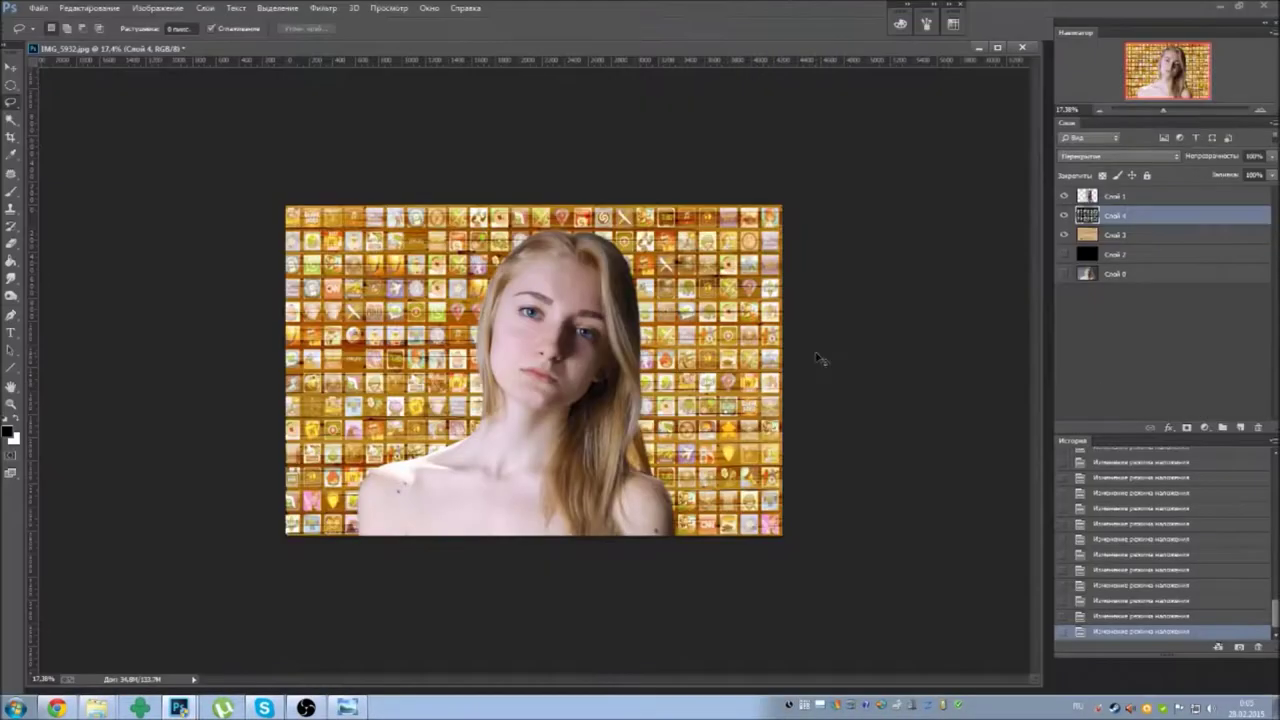
pyautogui.click(718, 362)
# Move the sticker sheet layer down and to the left.
pyautogui.moveTo(814, 106); pyautogui.dragTo(810, 145)
pyautogui.rightClick(1110, 215)
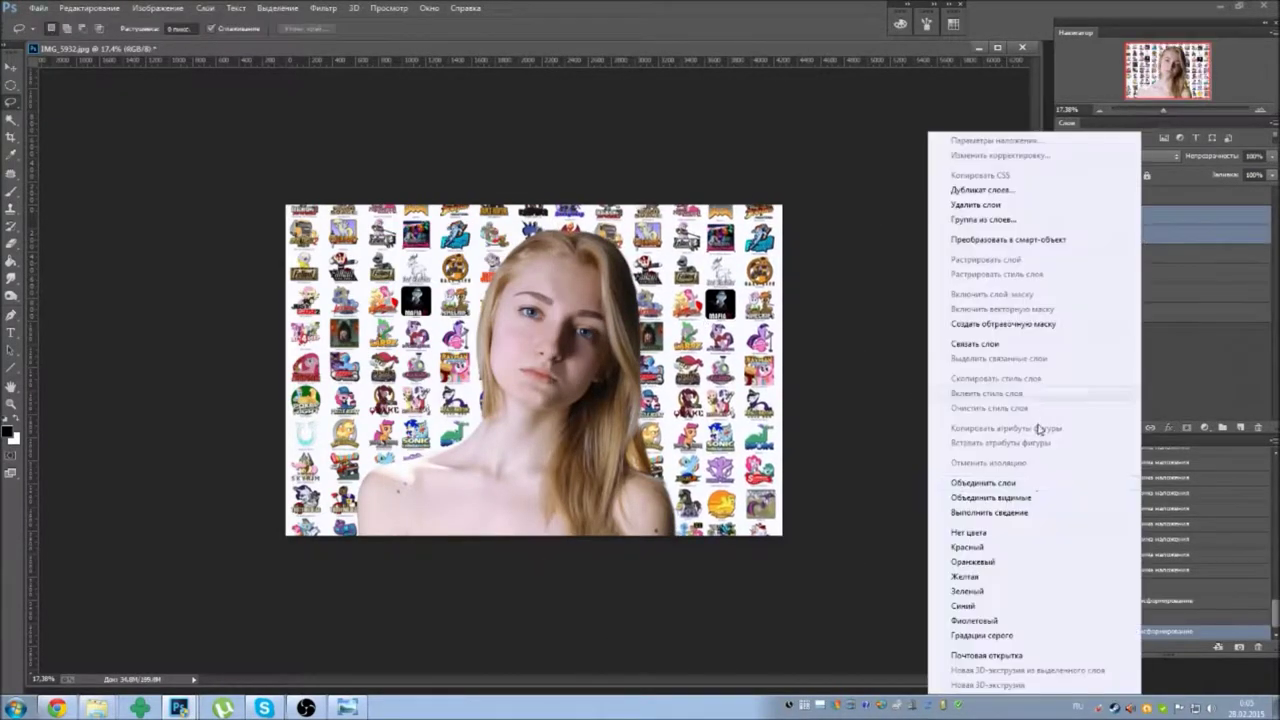
pyautogui.click(1120, 156)
pyautogui.scroll(-2, 1158, 157)
pyautogui.scroll(4, 1158, 157)
pyautogui.scroll(4, 1158, 157)
pyautogui.scroll(4, 1158, 157)
pyautogui.scroll(4, 1158, 157)
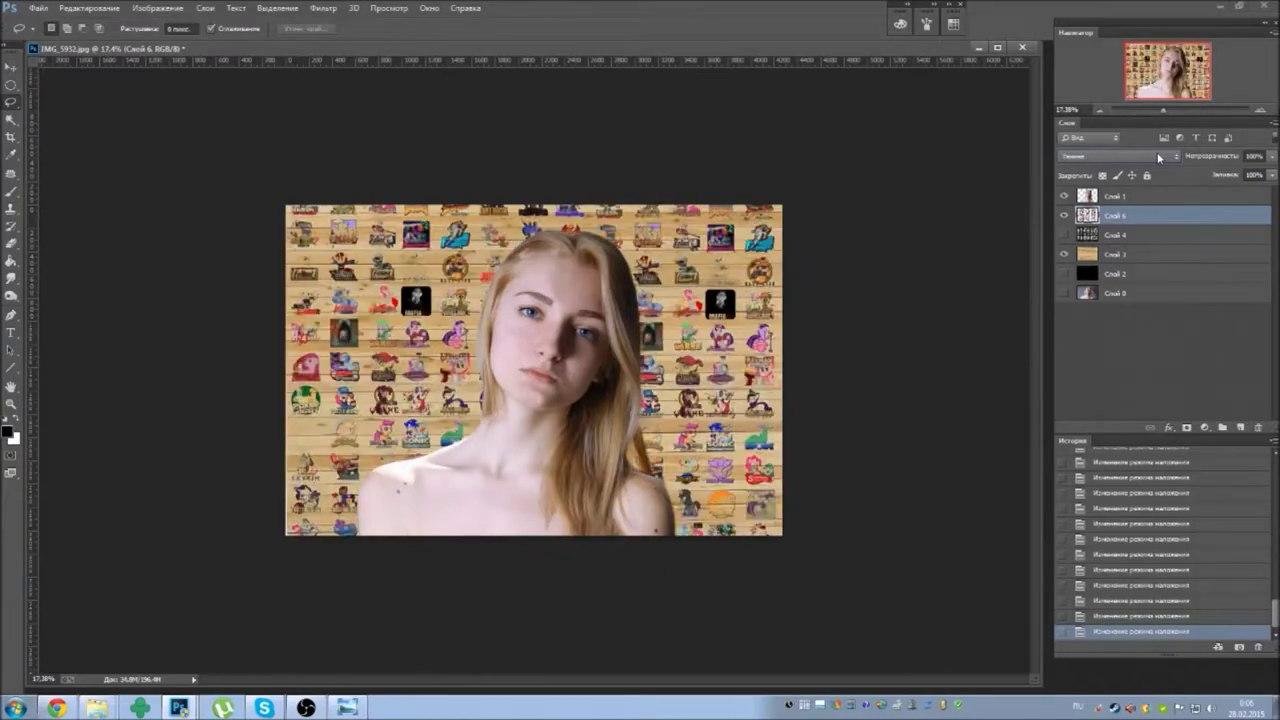
# Free Transform the wood background layer and commit it.
pyautogui.click(1113, 255)
pyautogui.hotkey('ctrl', 't')
pyautogui.press('Return')
# Enlarge the sticker sheet over the canvas with Free Transform.
pyautogui.click(1113, 215)
pyautogui.rightClick(805, 283)
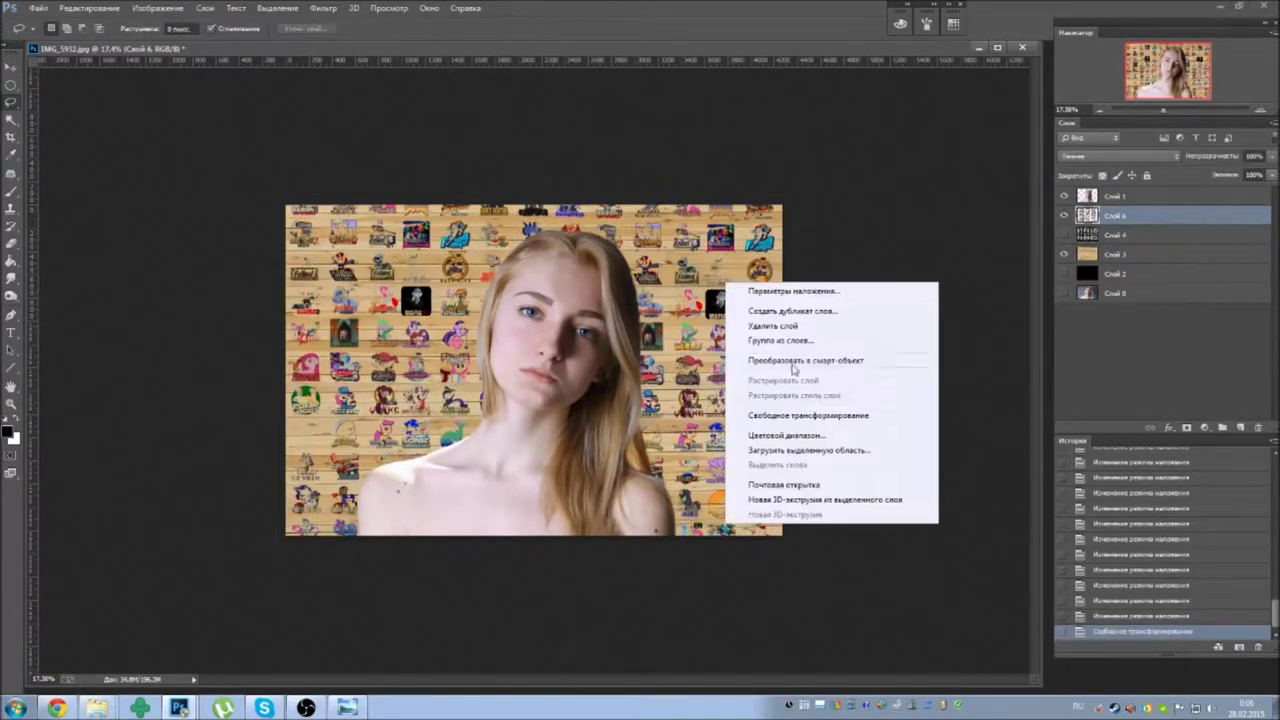
pyautogui.click(950, 405)
pyautogui.moveTo(857, 372); pyautogui.dragTo(790, 365)
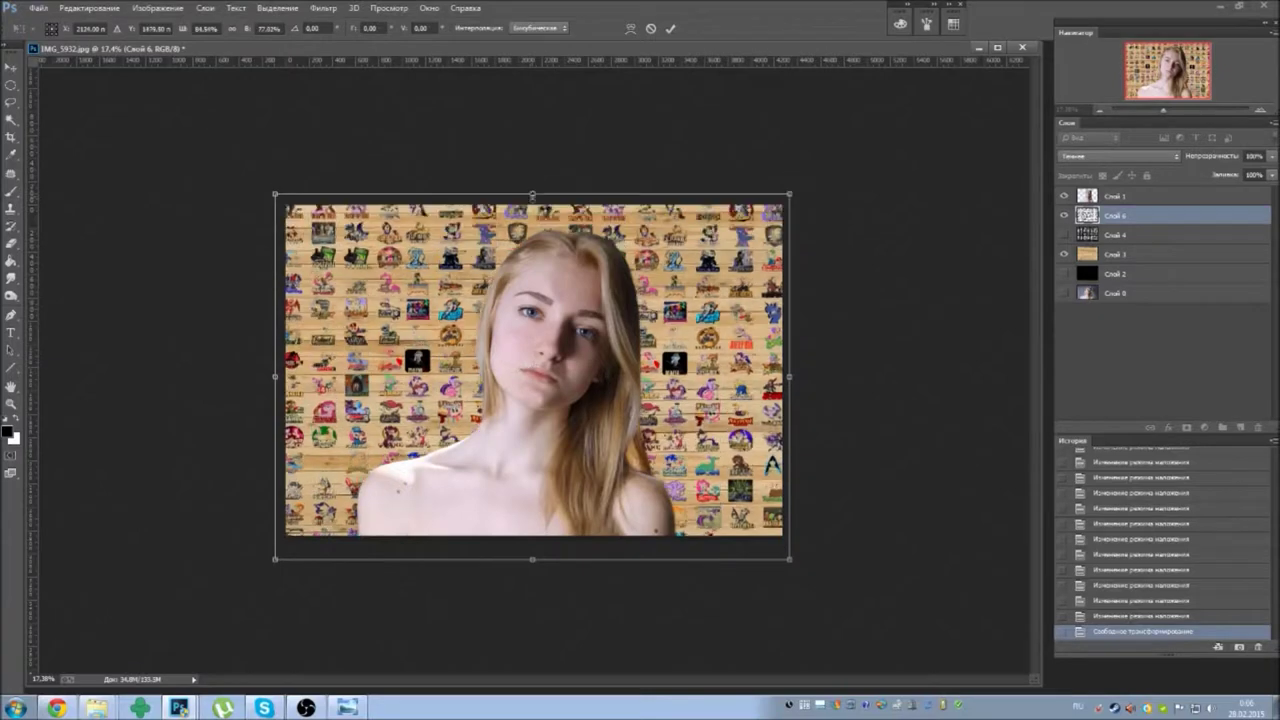
pyautogui.press('Return')
# Copy the sticker sheet and shrink it into the lower-left area.
pyautogui.hotkey('ctrl', 'a')
pyautogui.press('l')
pyautogui.rightClick(662, 305)
pyautogui.click(628, 317)
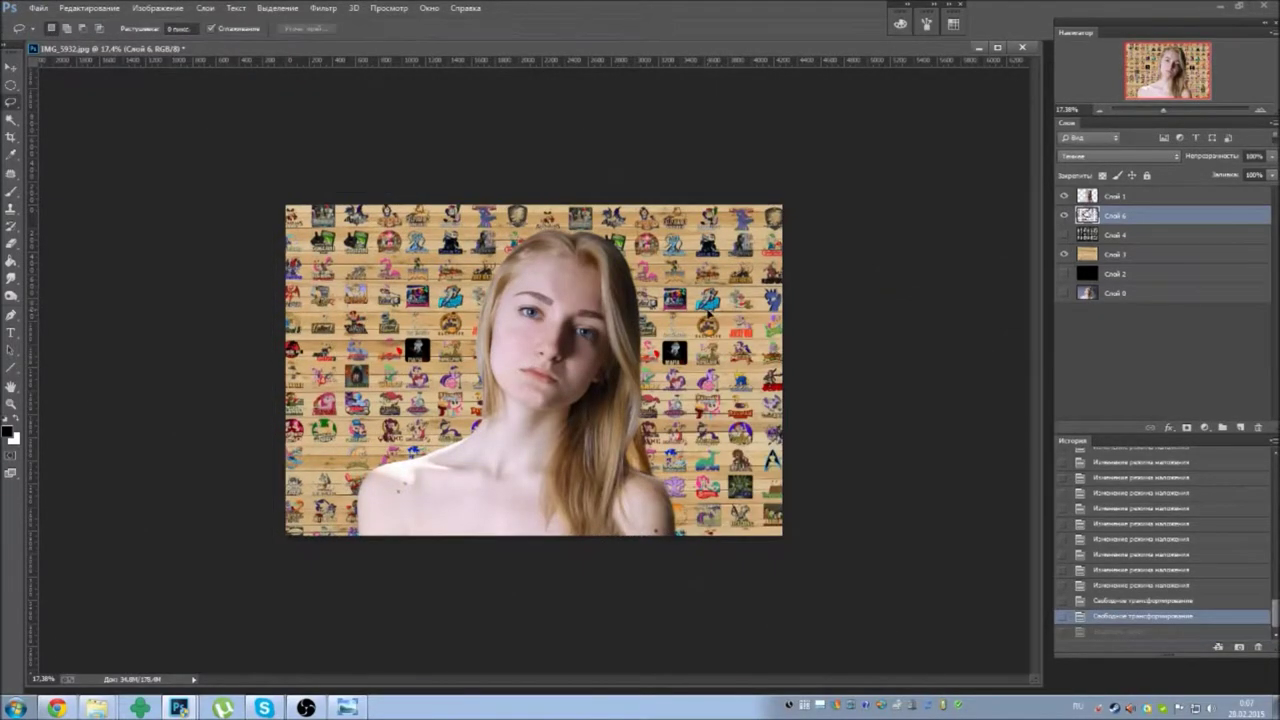
pyautogui.moveTo(789, 175); pyautogui.dragTo(556, 348)
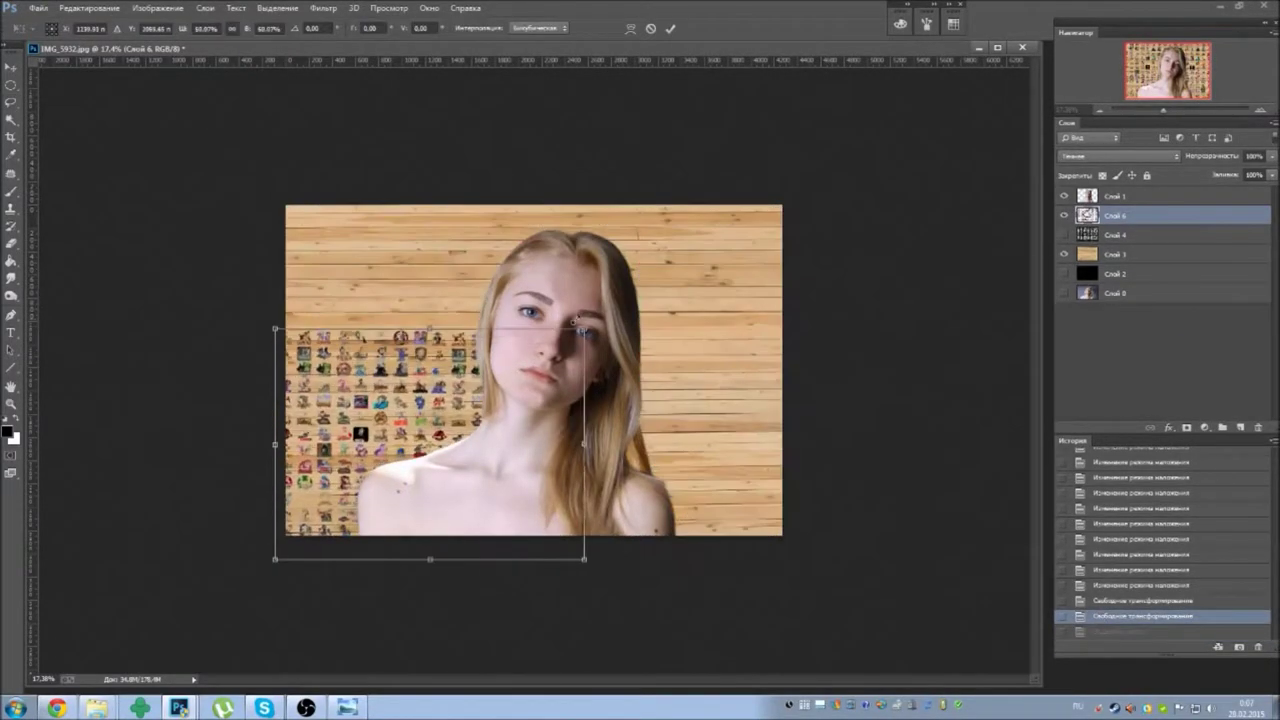
pyautogui.press('Return')
# Paste a second sticker-sheet copy at the top-left, keeping full opacity.
pyautogui.hotkey('ctrl', 'a')
pyautogui.hotkey('ctrl', 'v')
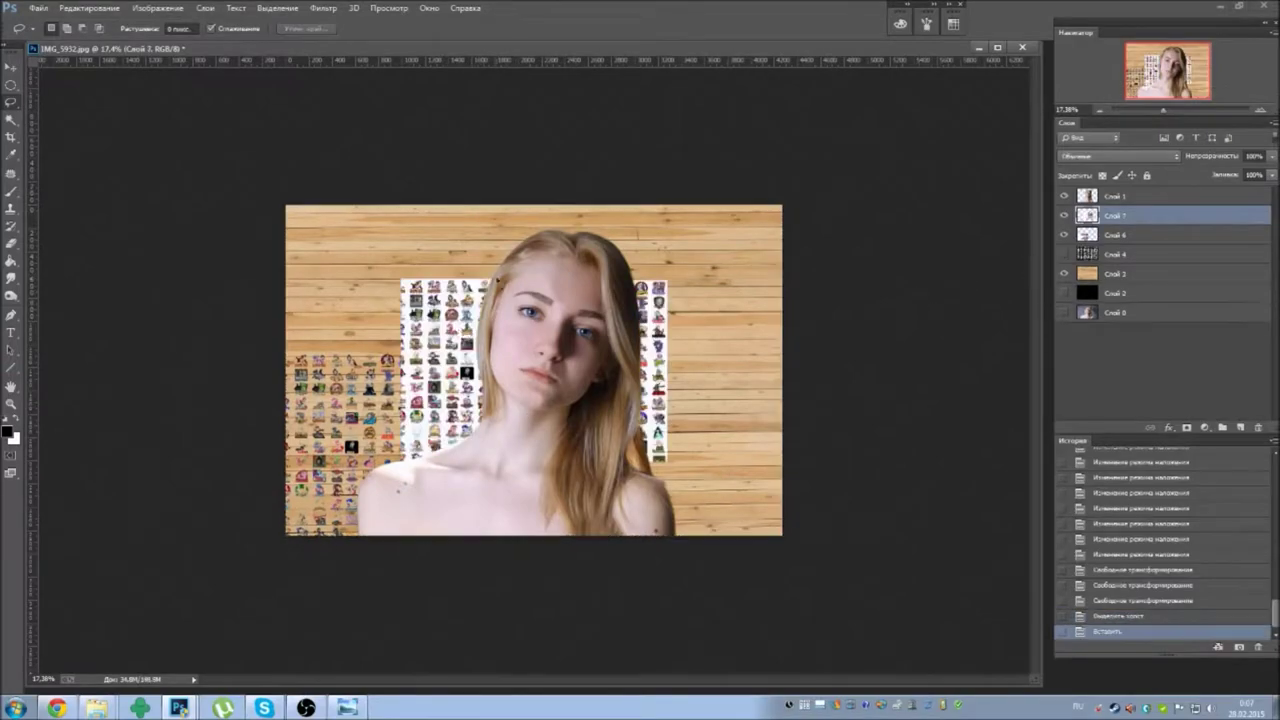
pyautogui.hotkey('ctrl', 't')
pyautogui.moveTo(442, 311); pyautogui.dragTo(321, 212)
pyautogui.press('Return')
pyautogui.hotkey('ctrl', '0')
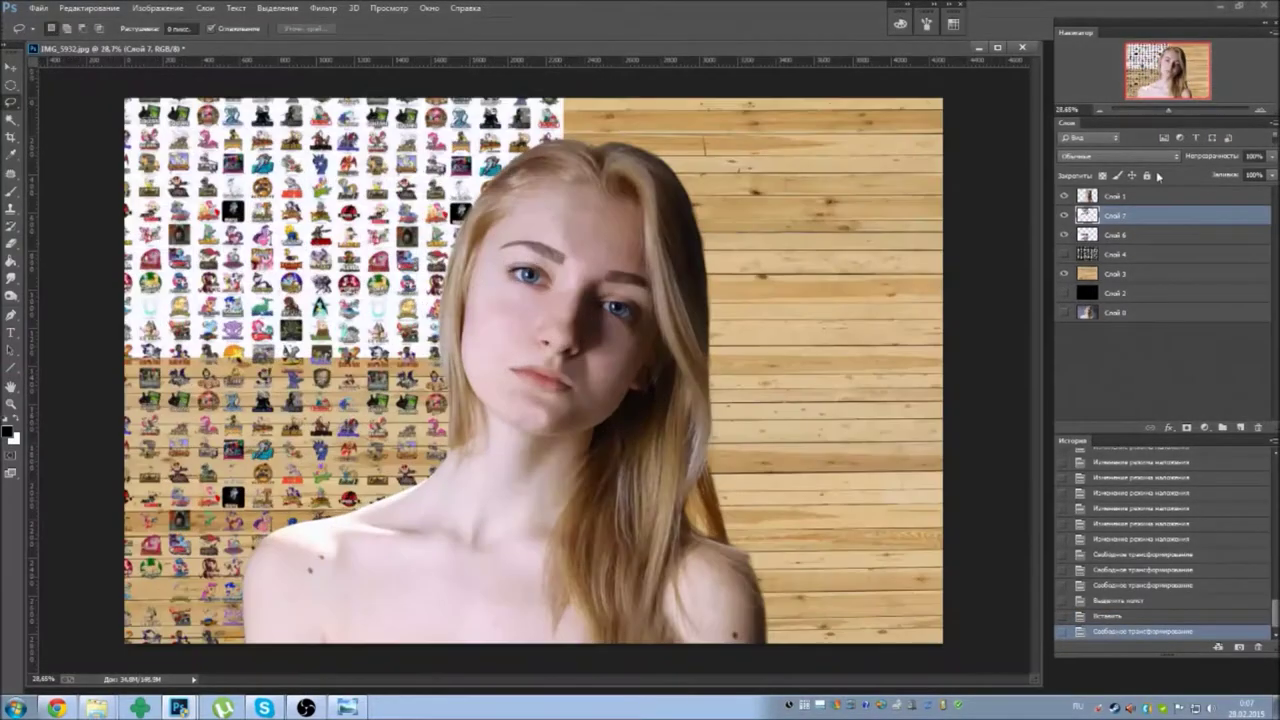
pyautogui.press('3')
pyautogui.press('0')
# Paste a third copy and move it to the top-right.
pyautogui.hotkey('ctrl', 'v')
pyautogui.hotkey('ctrl', 't')
pyautogui.moveTo(510, 340); pyautogui.dragTo(790, 225)
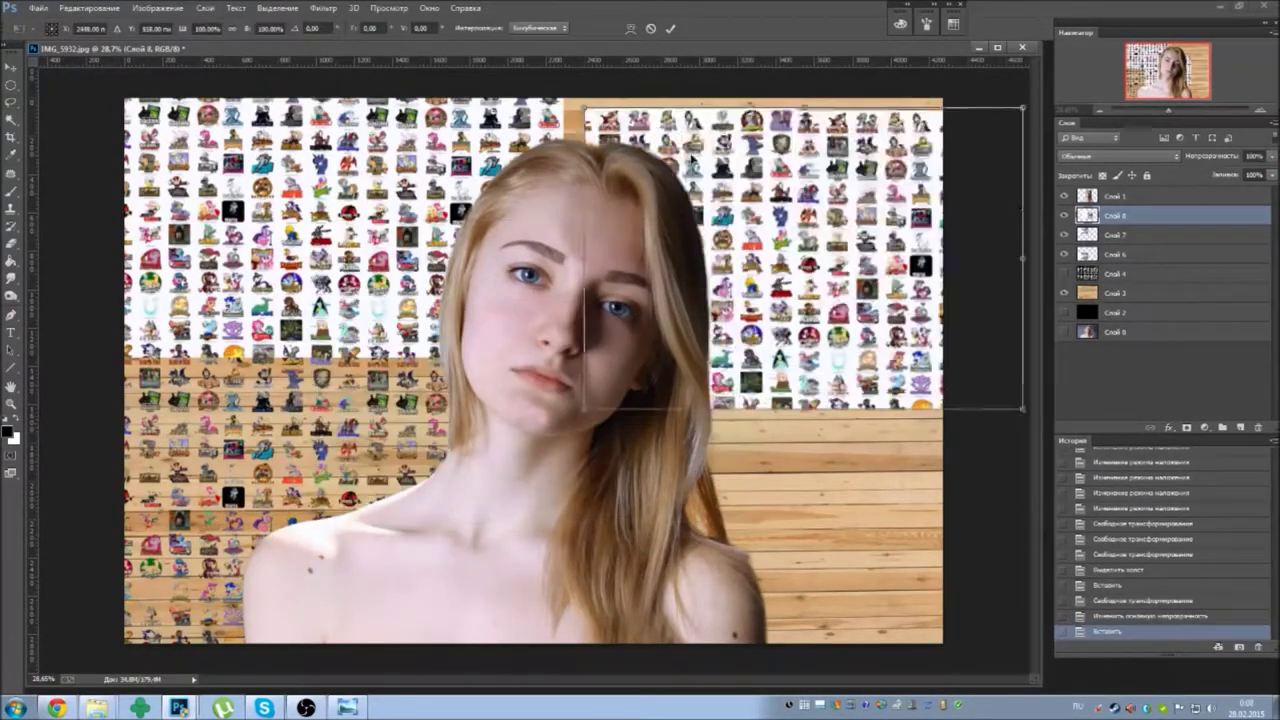
pyautogui.press('Return')
# Place a fourth copy at the bottom-right at 61% opacity.
pyautogui.hotkey('ctrl', 'v')
pyautogui.rightClick(403, 304)
pyautogui.click(487, 436)
pyautogui.moveTo(487, 436); pyautogui.dragTo(845, 570)
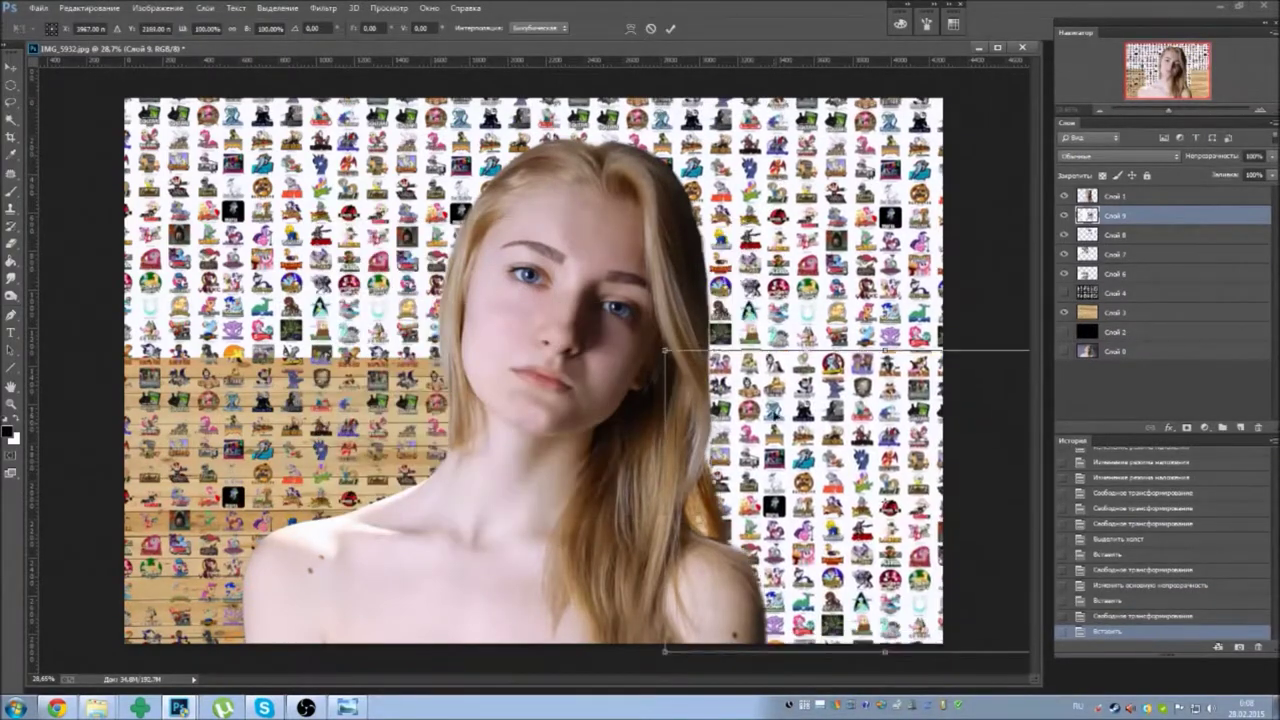
pyautogui.write('61')
pyautogui.press('Return')
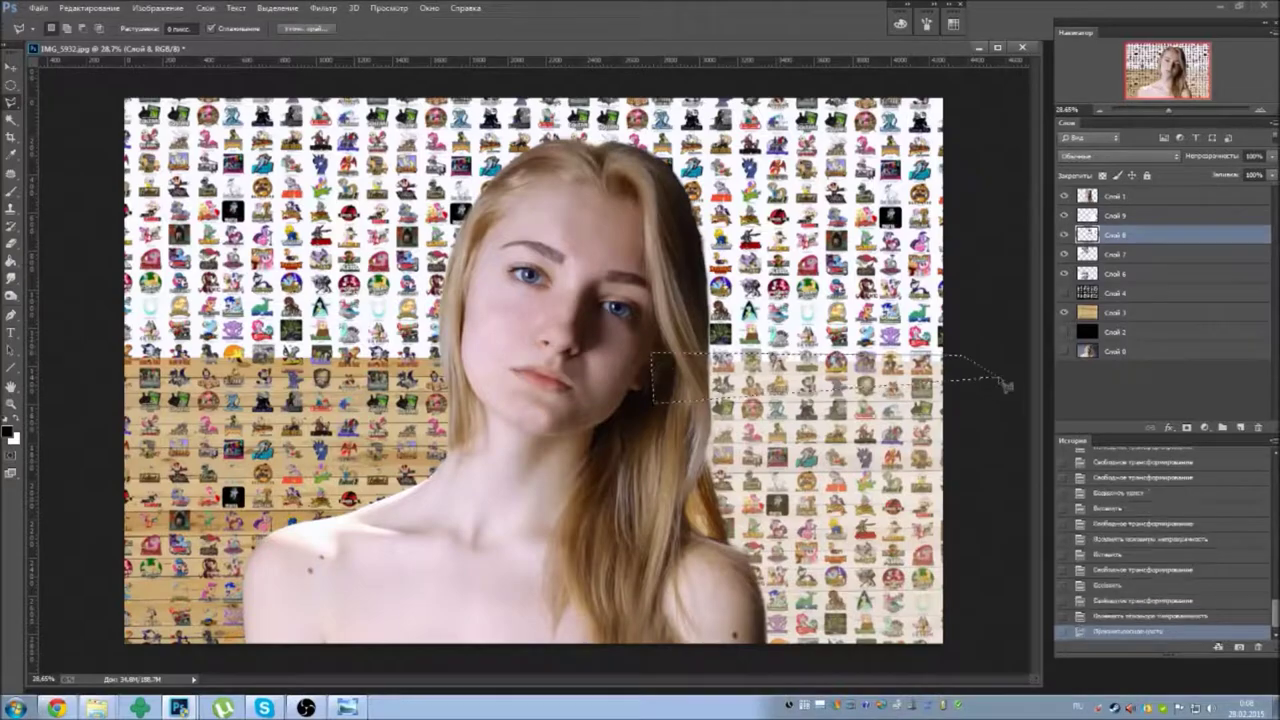
# Restore full opacity and merge the sticker copies into one layer.
pyautogui.rightClick(1146, 311)
pyautogui.press('Escape')
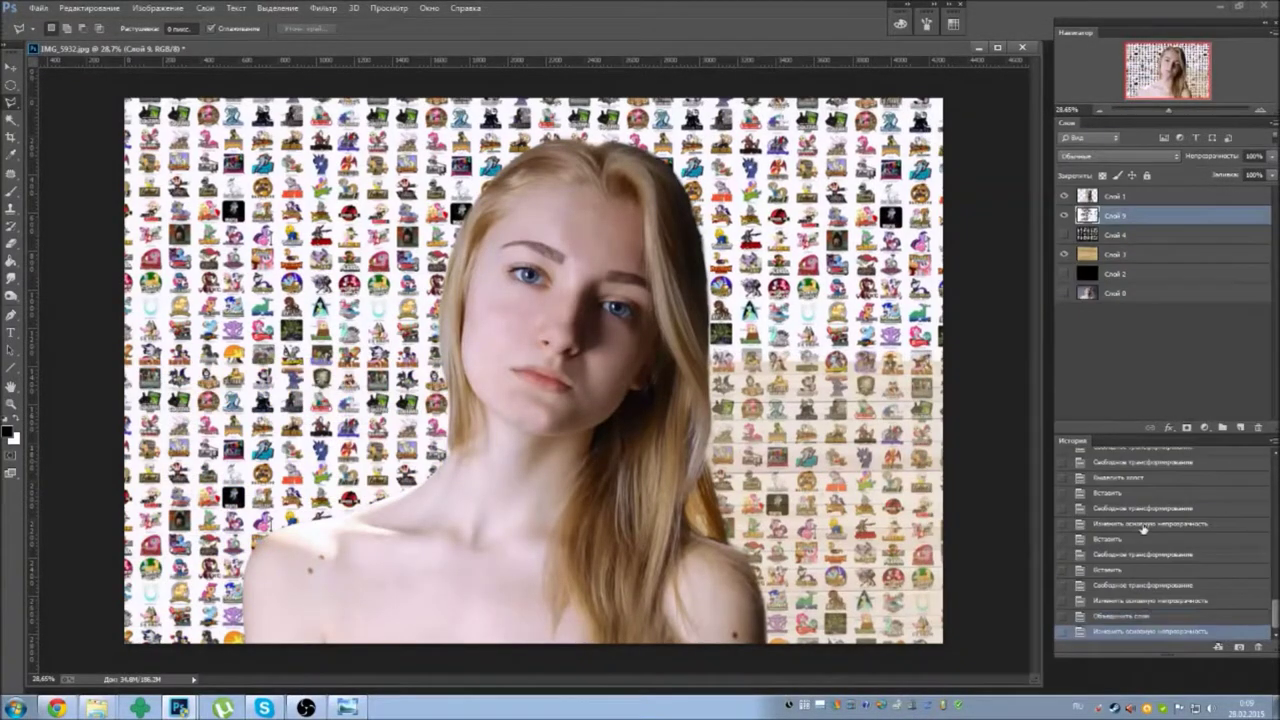
pyautogui.press('0')
pyautogui.hotkey('ctrl', 'e')
pyautogui.click(1090, 156)
# Add a Stroke effect to the portrait in Layer Style.
pyautogui.scroll(-10, 1090, 160)
pyautogui.doubleClick(1130, 196)
pyautogui.click(735, 320)
pyautogui.click(975, 279)
pyautogui.click(975, 313)
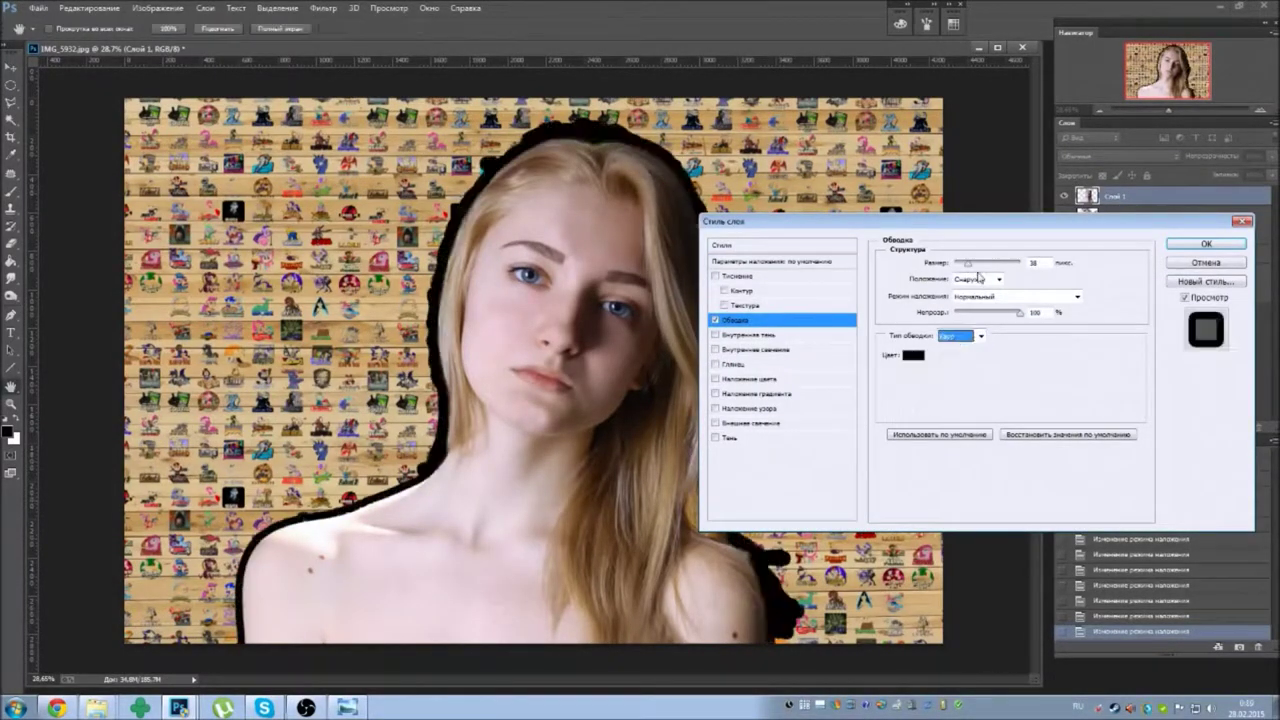
pyautogui.click(975, 279)
# Make the stroke white and set its position to Outside.
pyautogui.click(913, 354)
pyautogui.click(751, 223)
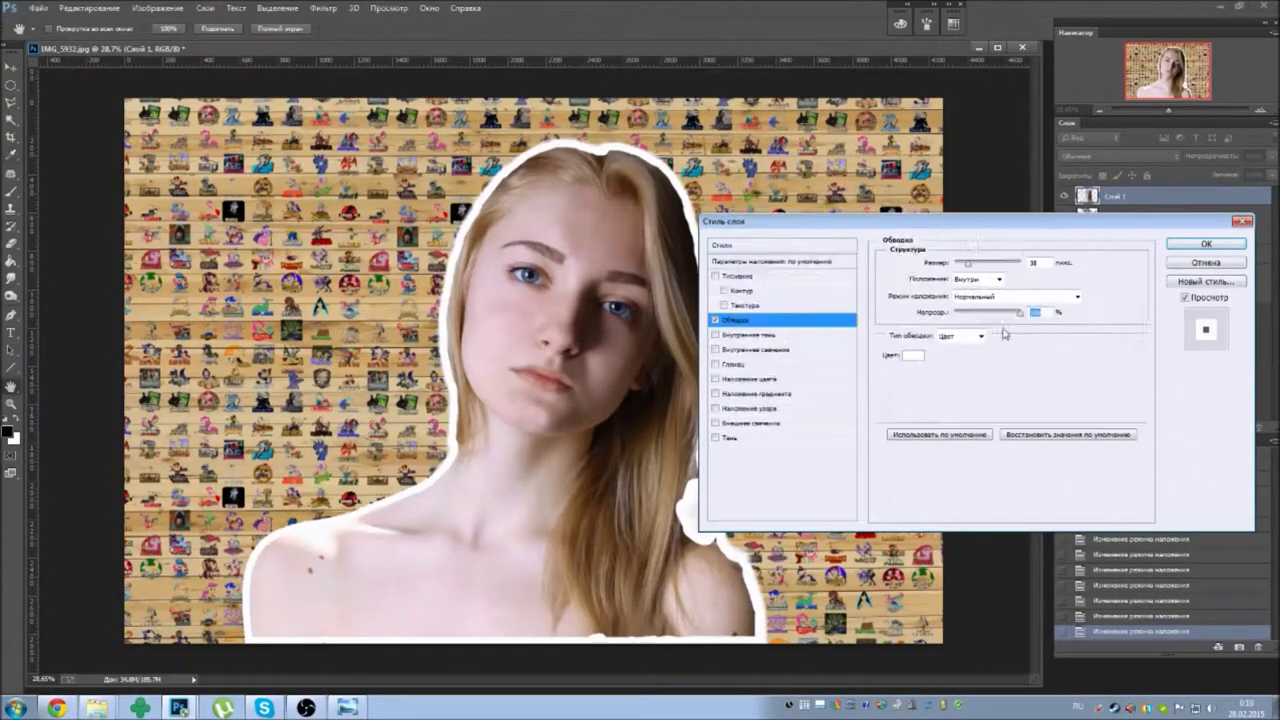
pyautogui.click(1074, 217)
pyautogui.moveTo(800, 221); pyautogui.dragTo(862, 256)
pyautogui.click(1038, 313)
pyautogui.click(1036, 299)
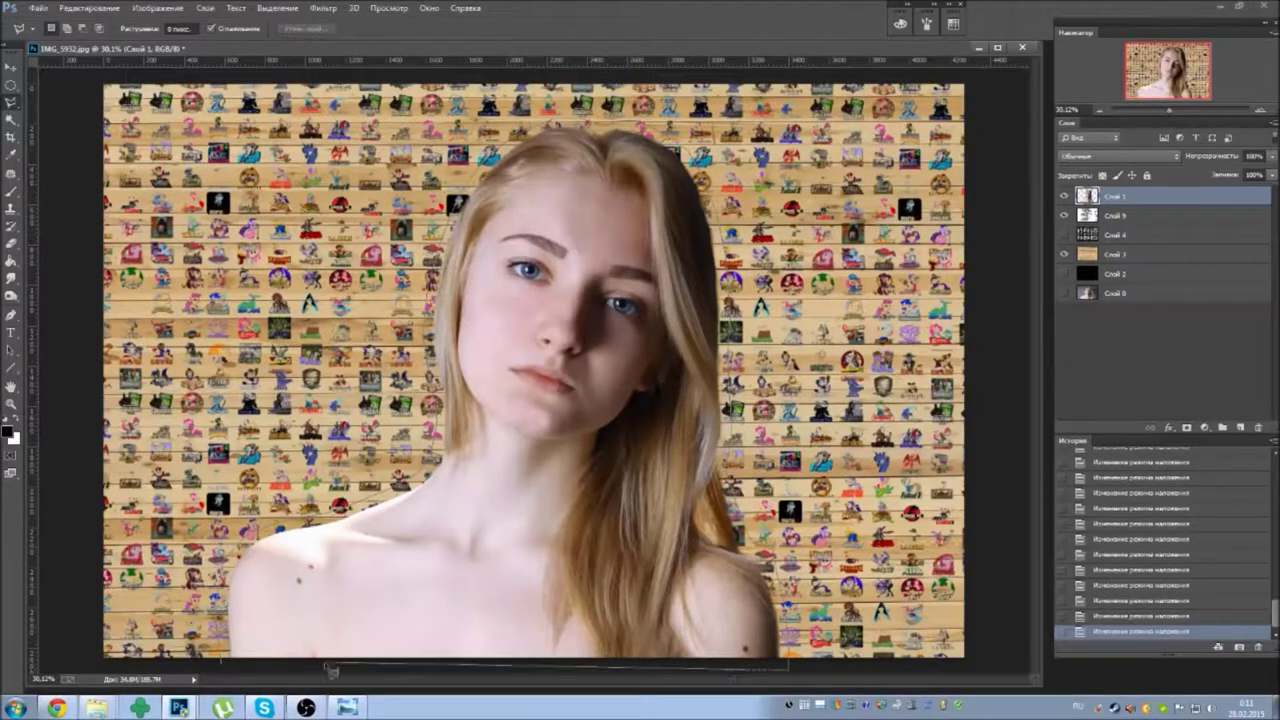
# Move Слой 2 above the collage, invert the selection and delete the surroundings.
pyautogui.moveTo(1140, 273); pyautogui.dragTo(1130, 212)
pyautogui.press('l')
pyautogui.hotkey('ctrl', 'shift', 'i')
pyautogui.press('Delete')
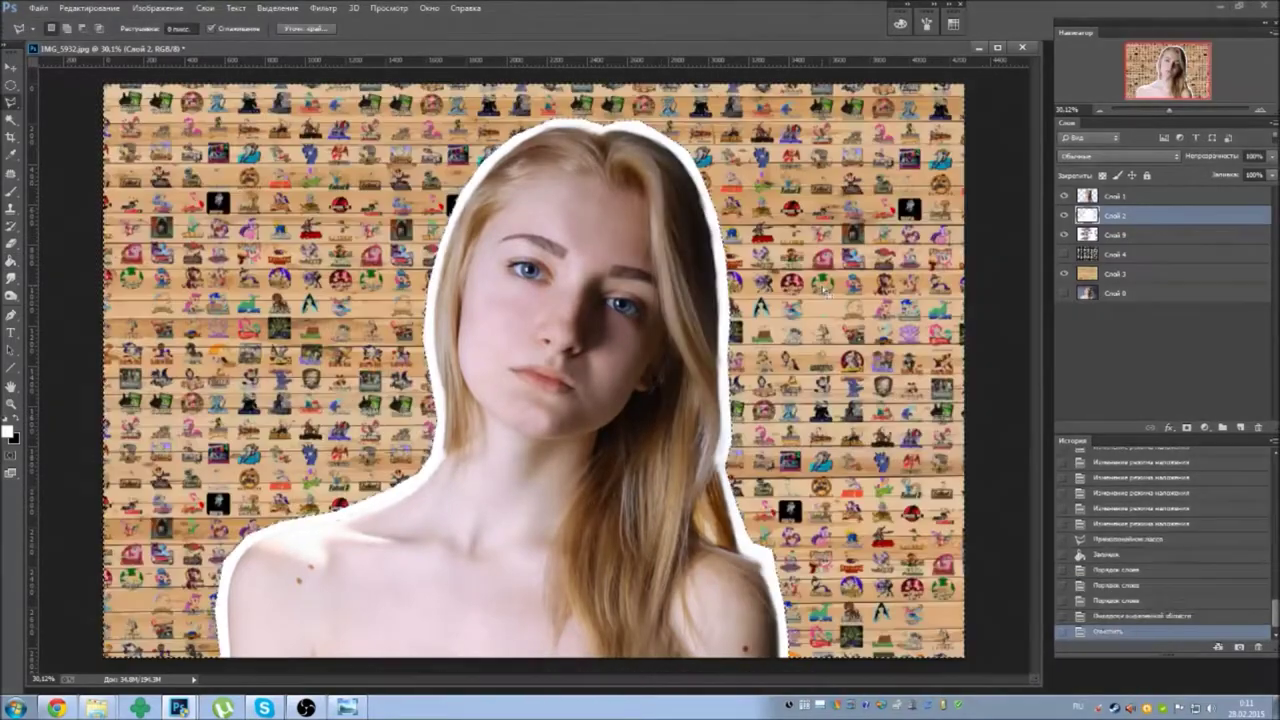
# Select portrait layer Слой 1 and undo an accidental shift of it.
pyautogui.click(1115, 196)
pyautogui.moveTo(1150, 110); pyautogui.dragTo(1180, 114)
pyautogui.rightClick(766, 422)
pyautogui.press('Escape')
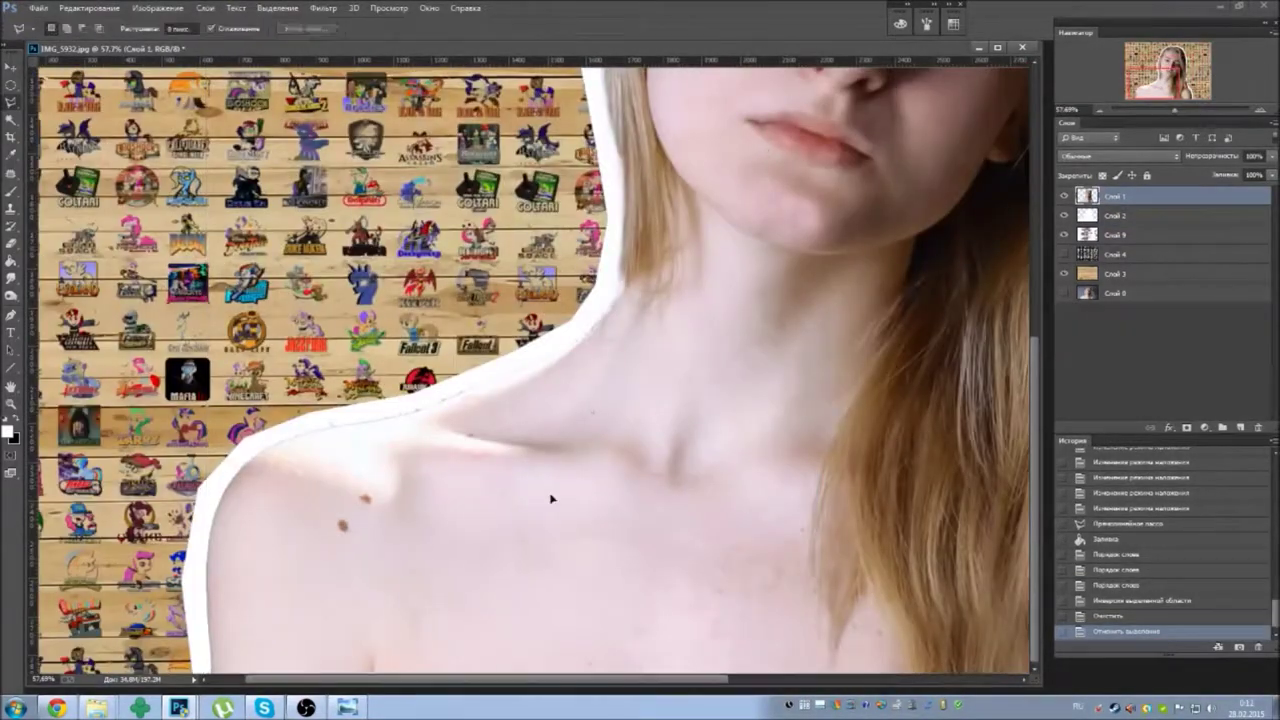
pyautogui.moveTo(598, 492); pyautogui.dragTo(594, 474)
pyautogui.hotkey('ctrl', 'z')
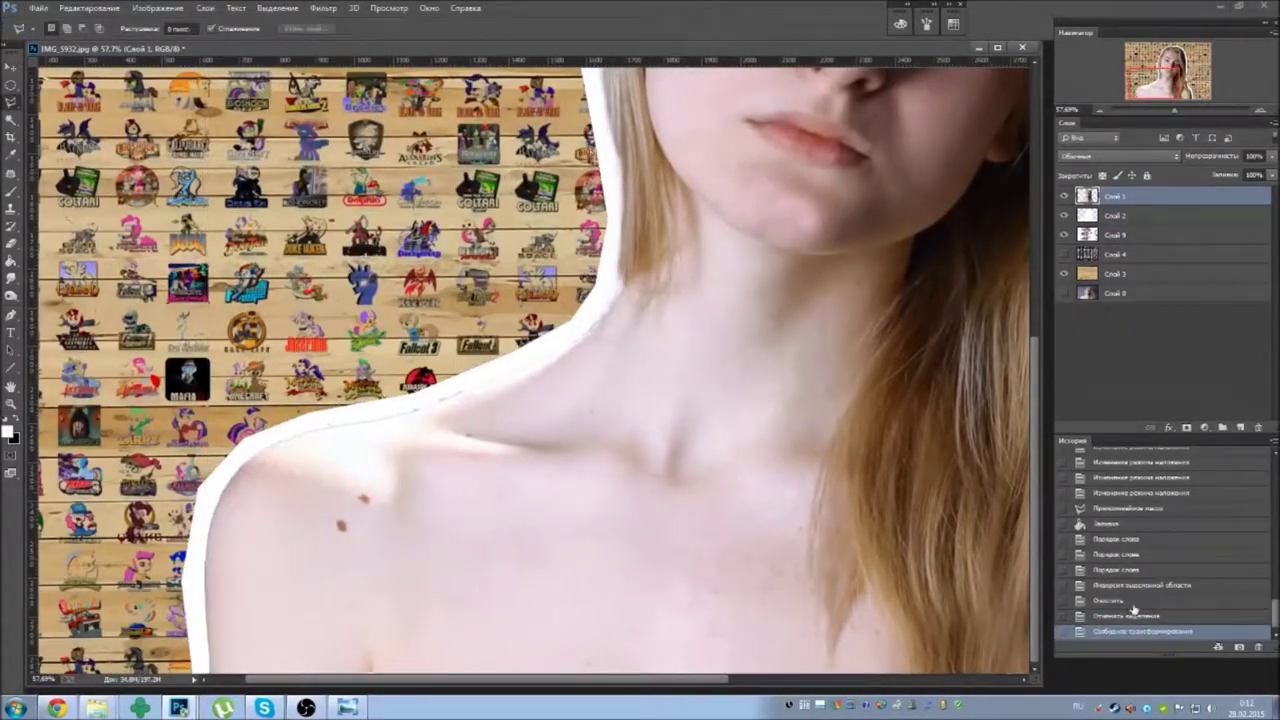
pyautogui.hotkey('ctrl', 't')
pyautogui.press('Return')
# Give Слой 1 an Inner Glow instead of an Outer Glow and choose its colour.
pyautogui.rightClick(695, 418)
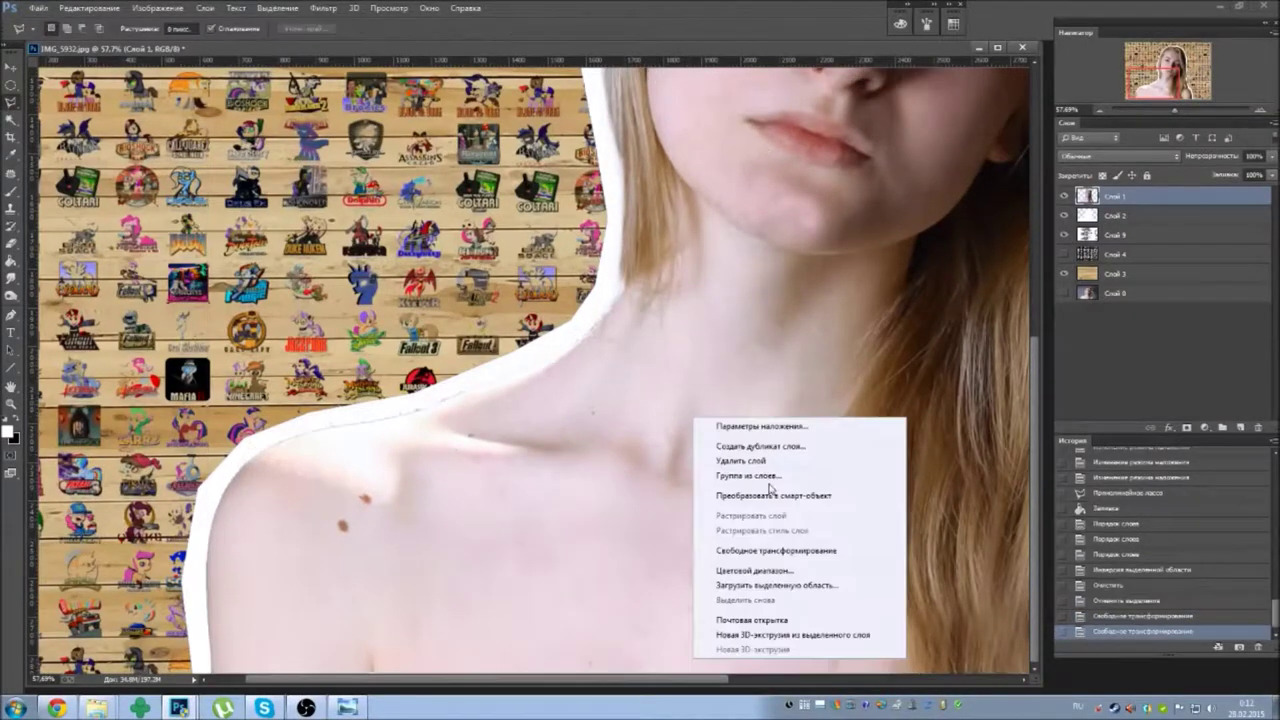
pyautogui.click(784, 428)
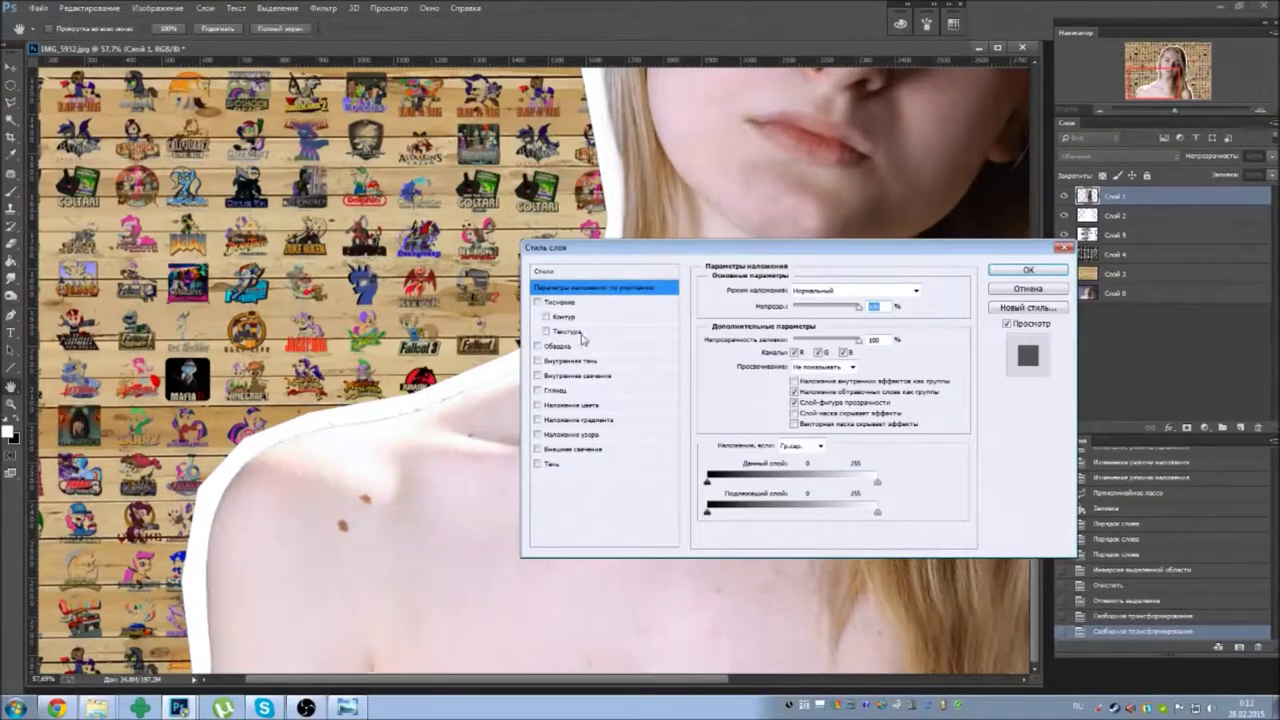
pyautogui.click(607, 451)
pyautogui.click(537, 449)
pyautogui.click(575, 375)
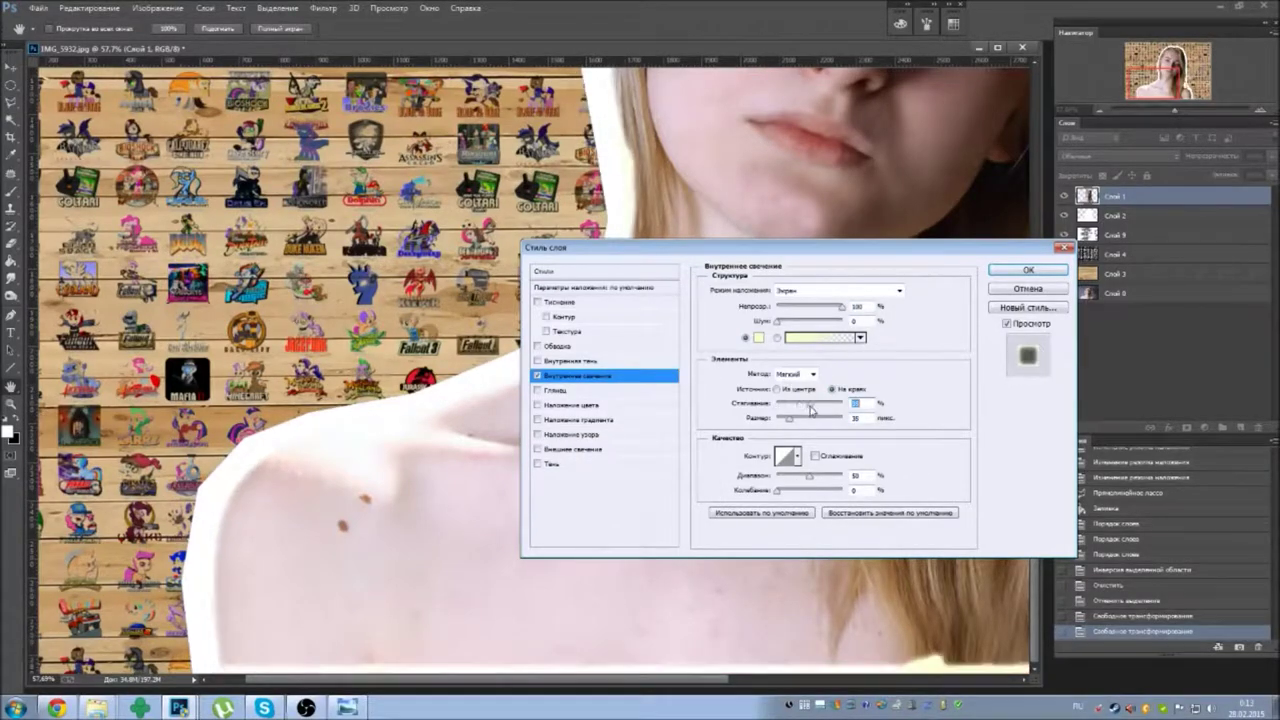
pyautogui.click(759, 337)
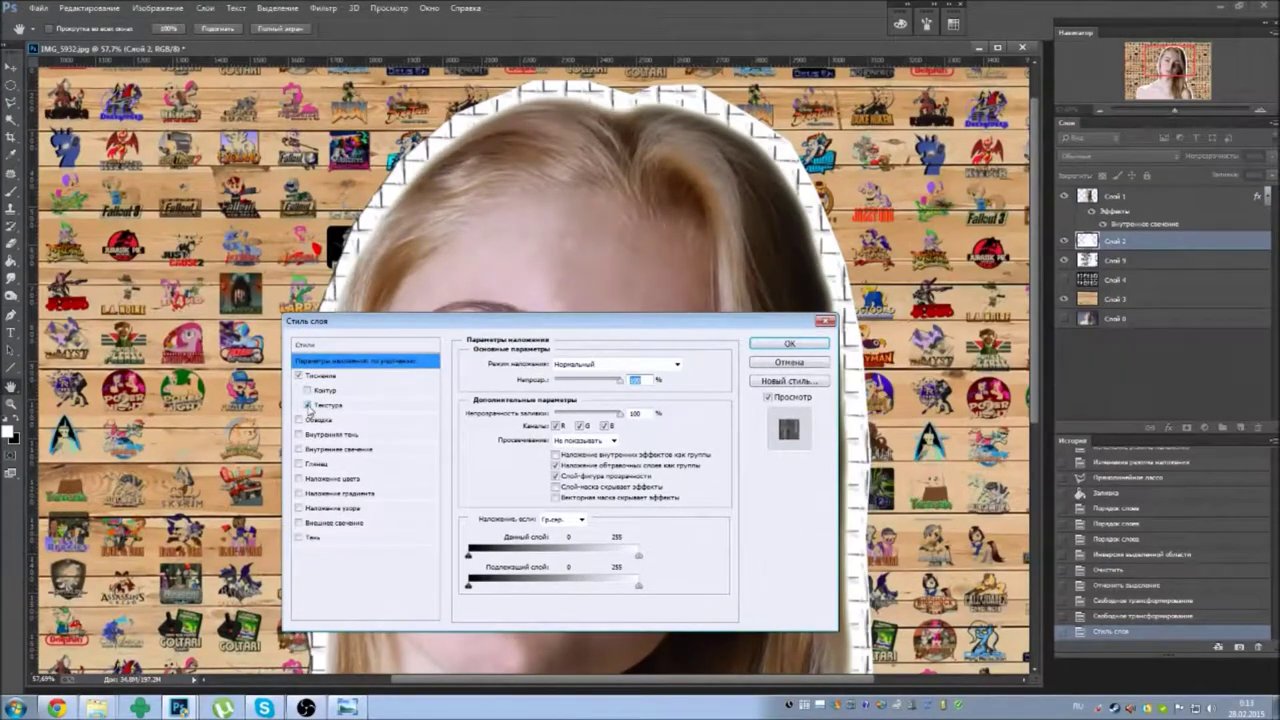
# Enable a white Stroke effect on the outline layer.
pyautogui.click(320, 419)
pyautogui.click(497, 455)
pyautogui.click(1059, 220)
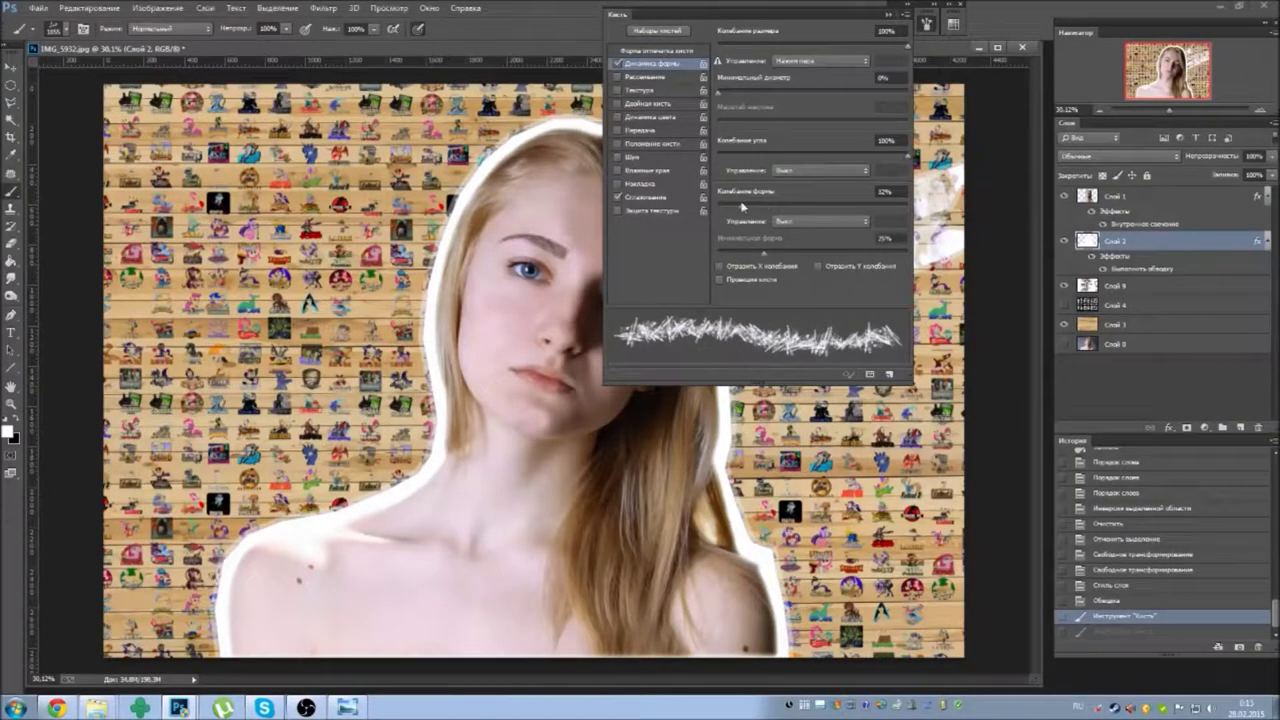
# Turn on brush Scattering for the white wing strokes, then reselect Слой 1.
pyautogui.click(665, 77)
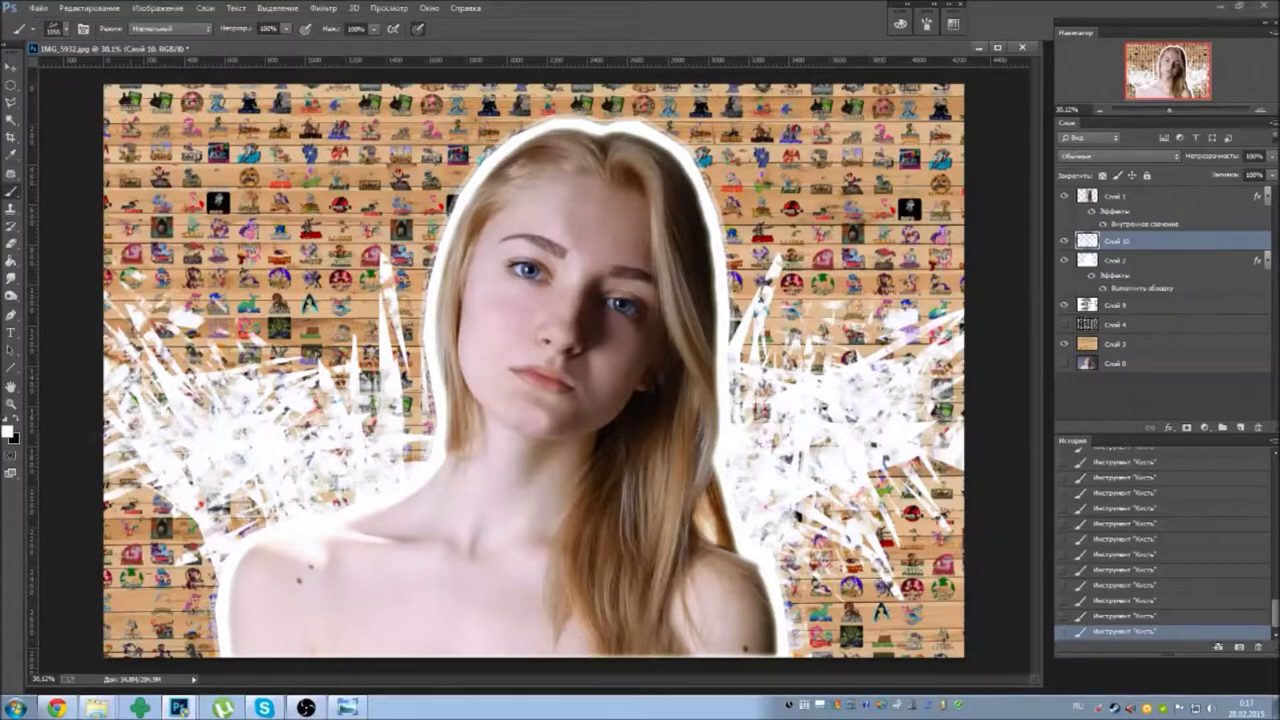
pyautogui.click(1115, 196)
pyautogui.click(157, 8)
# Apply Exposure and a reduced-saturation Hue/Saturation to portrait layer Слой 1.
pyautogui.click(400, 110)
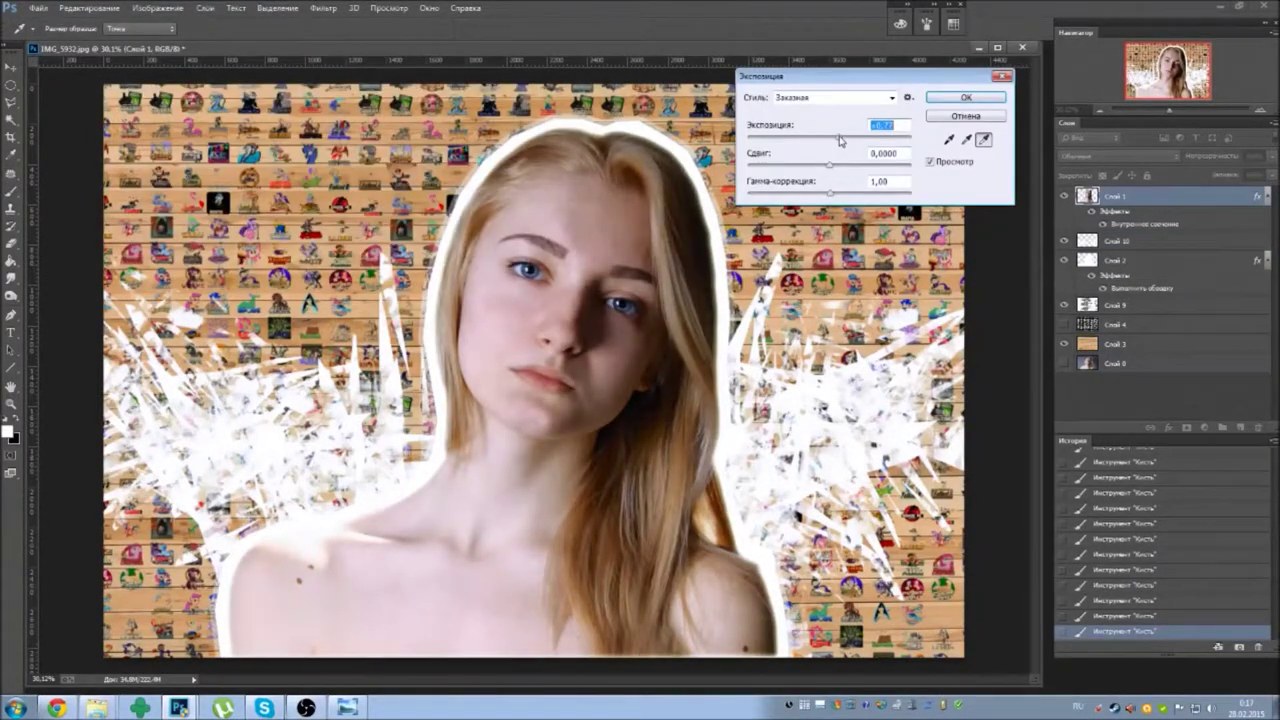
pyautogui.click(966, 97)
pyautogui.click(157, 8)
pyautogui.click(400, 140)
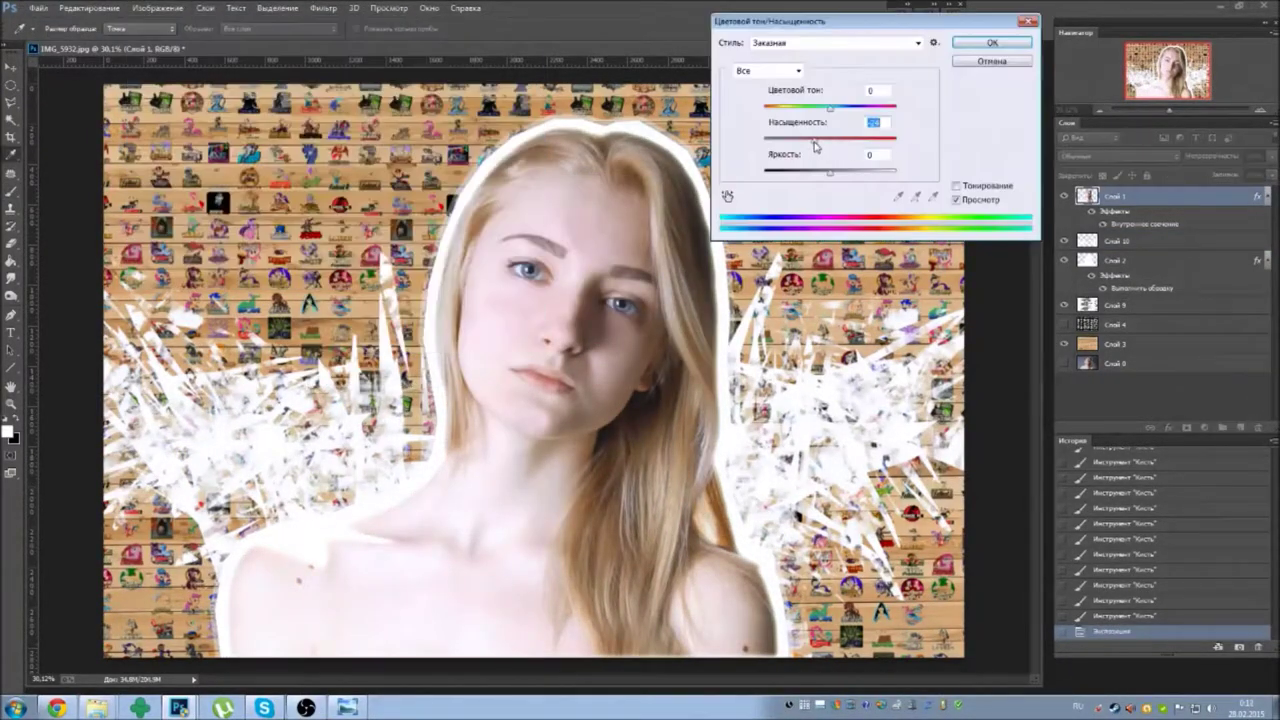
pyautogui.press('Return')
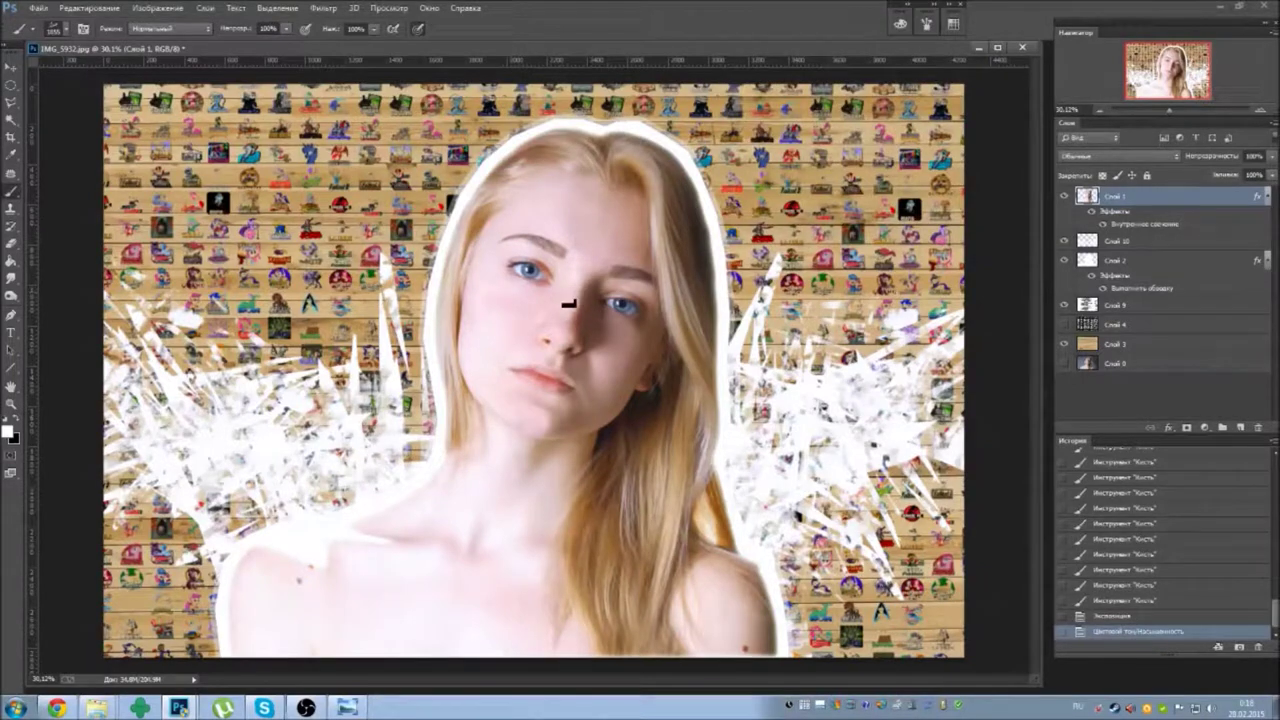
# Raise the exposure of the logo collage layer Слой 9, leaving colour balance unchanged.
pyautogui.click(1115, 304)
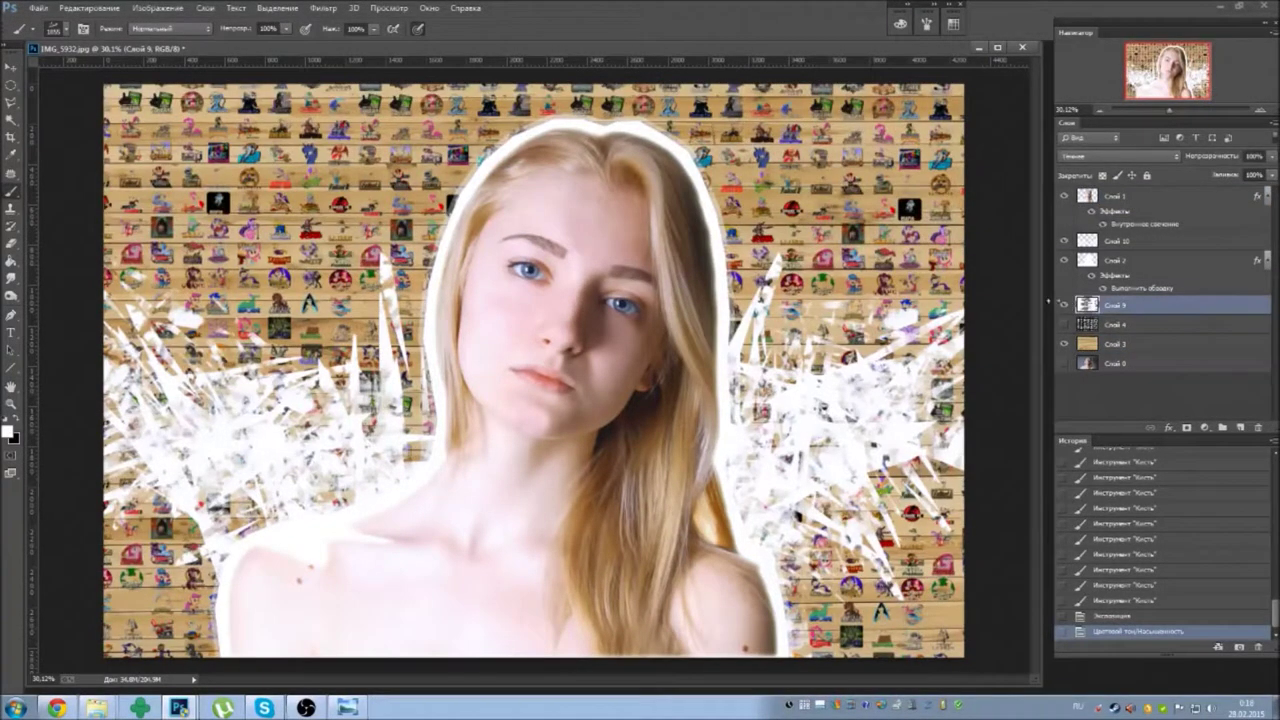
pyautogui.click(157, 8)
pyautogui.click(400, 110)
pyautogui.moveTo(828, 137); pyautogui.dragTo(843, 143)
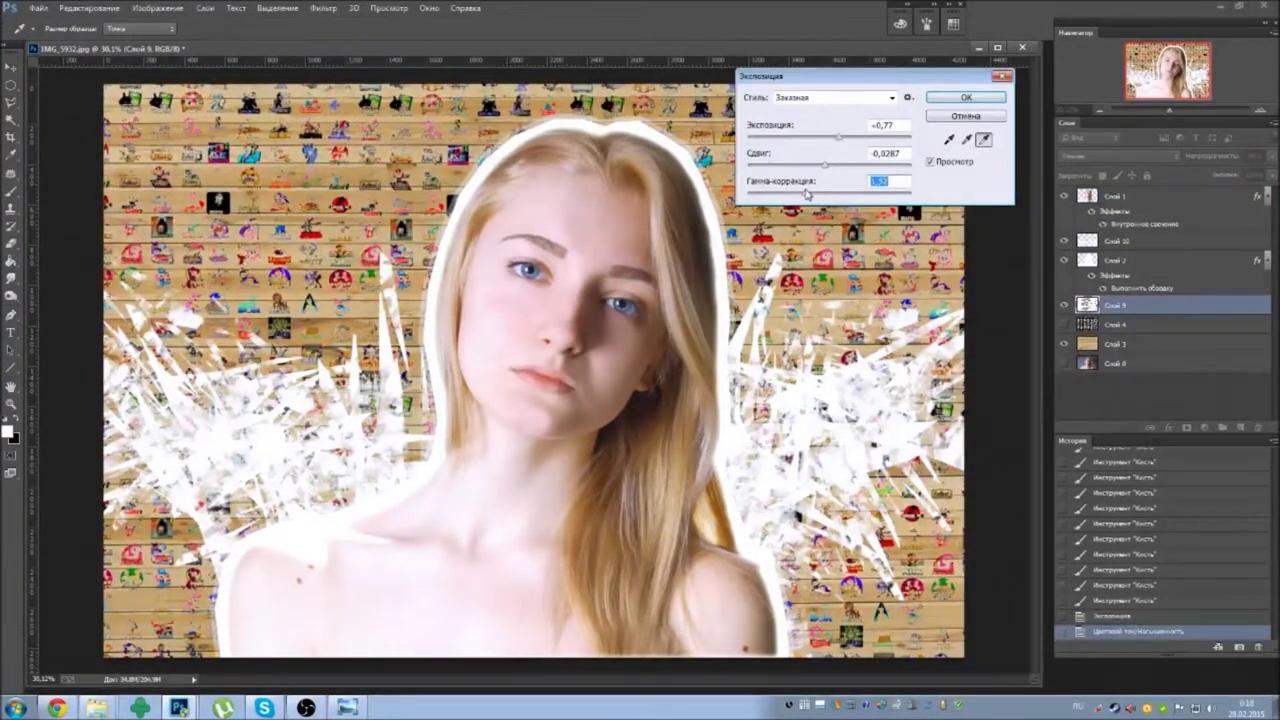
pyautogui.click(966, 97)
pyautogui.click(157, 8)
pyautogui.click(400, 155)
pyautogui.press('Escape')
# Paint more white strokes onto the wings.
pyautogui.click(157, 8)
pyautogui.rightClick(760, 190)
pyautogui.moveTo(780, 260); pyautogui.dragTo(900, 420)
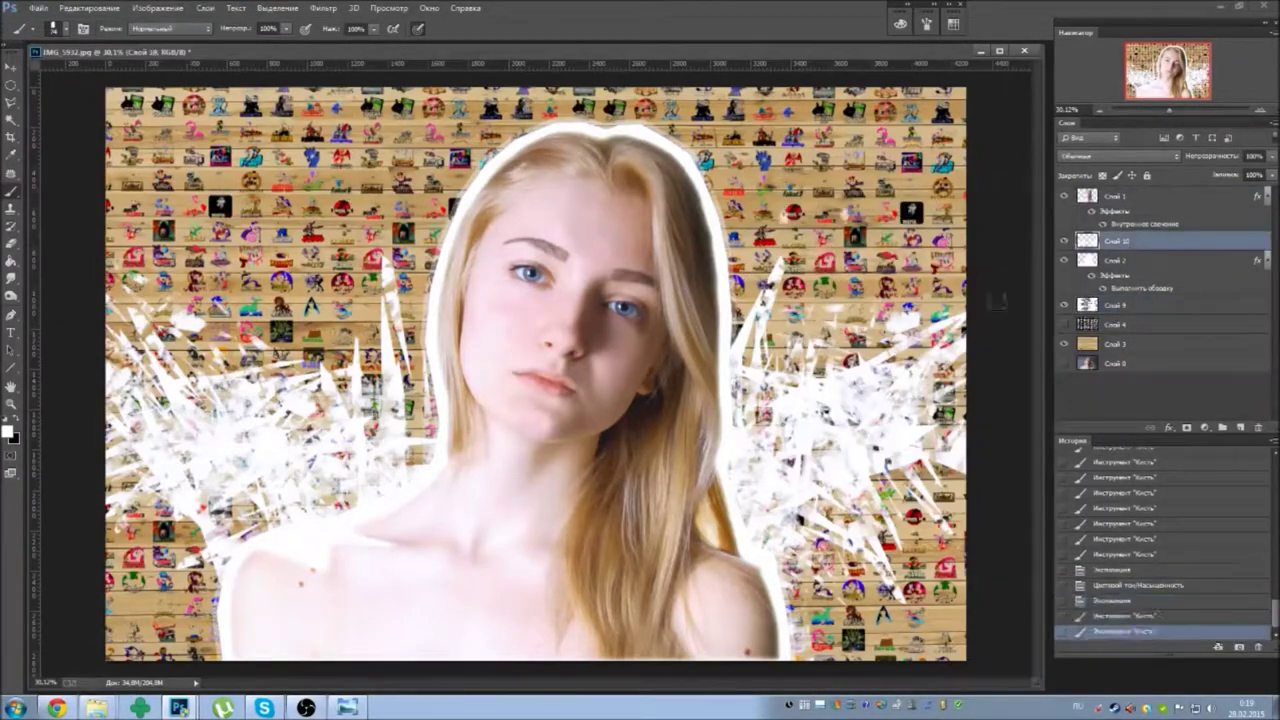
# Undo the extra wing strokes and bring up the brush settings.
pyautogui.hotkey('ctrl', 'alt', 'z')
pyautogui.rightClick(768, 198)
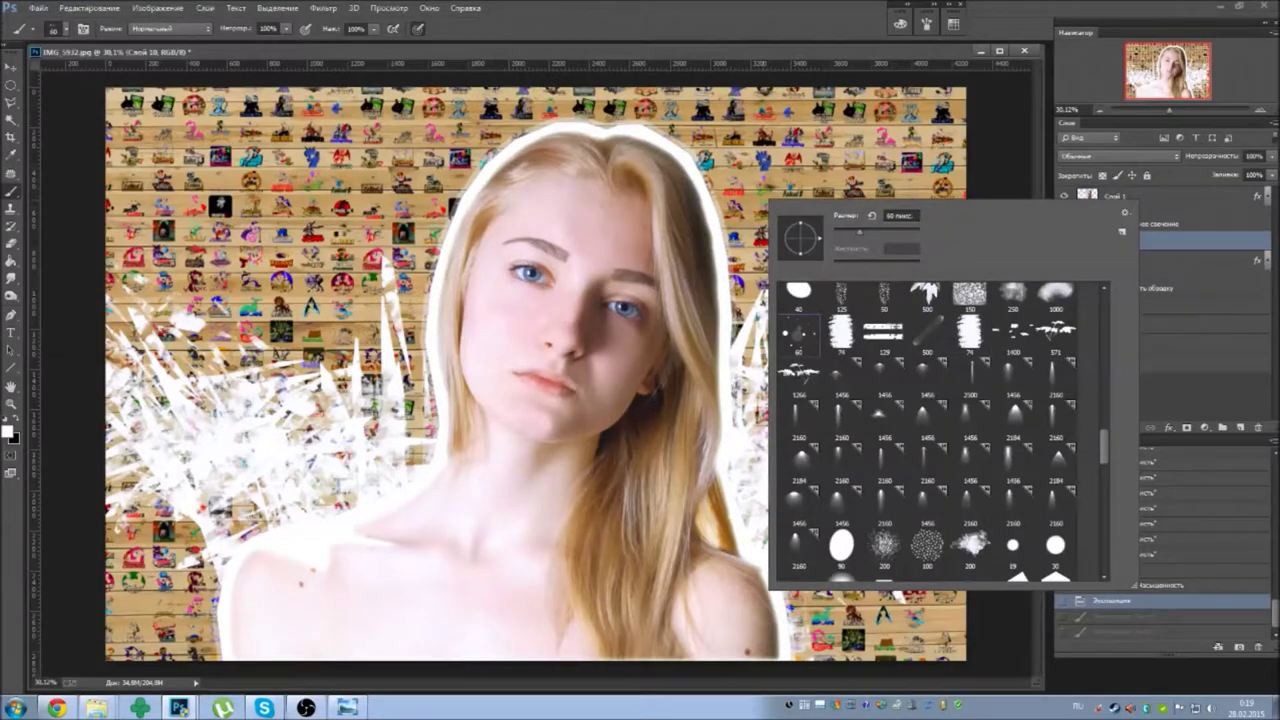
pyautogui.press('Escape')
pyautogui.hotkey('ctrl', 'alt', 'z')
pyautogui.press('F5')
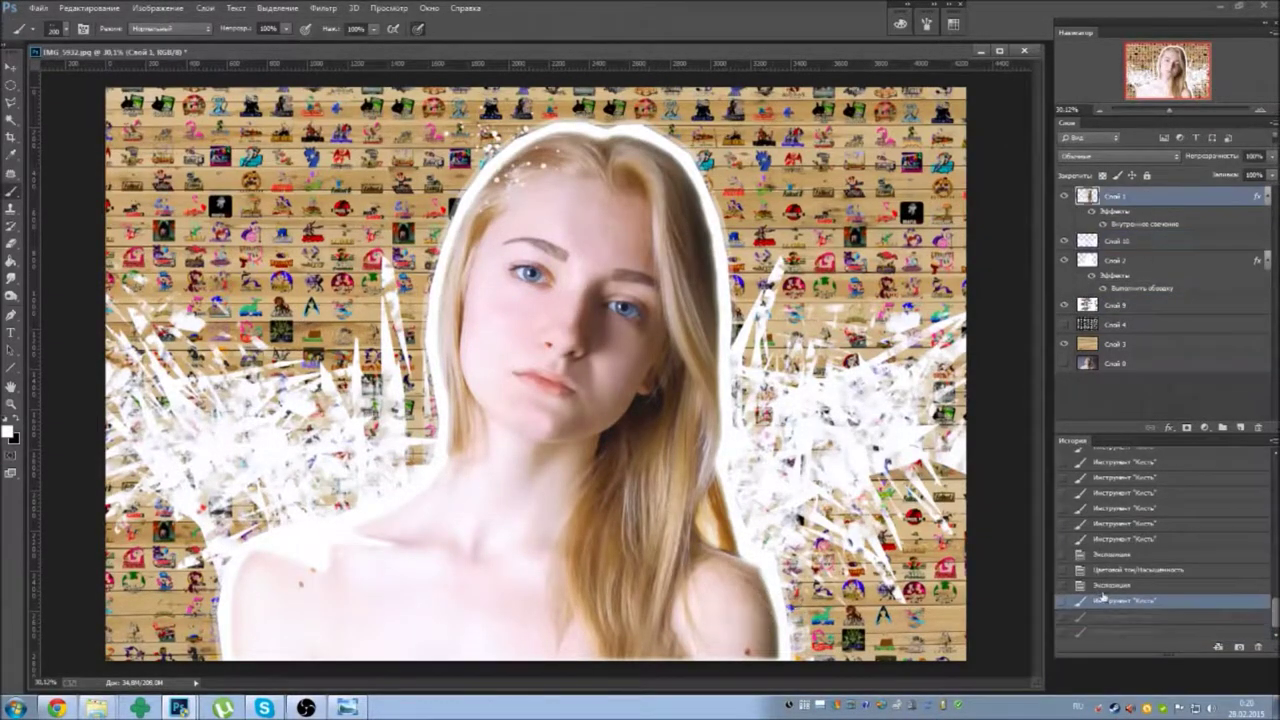
# Dab small-brush sparkles on wings layer Слой 10, removing the last stroke.
pyautogui.rightClick(444, 300)
pyautogui.click(400, 250)
pyautogui.hotkey('ctrl', 'z')
pyautogui.rightClick(328, 226)
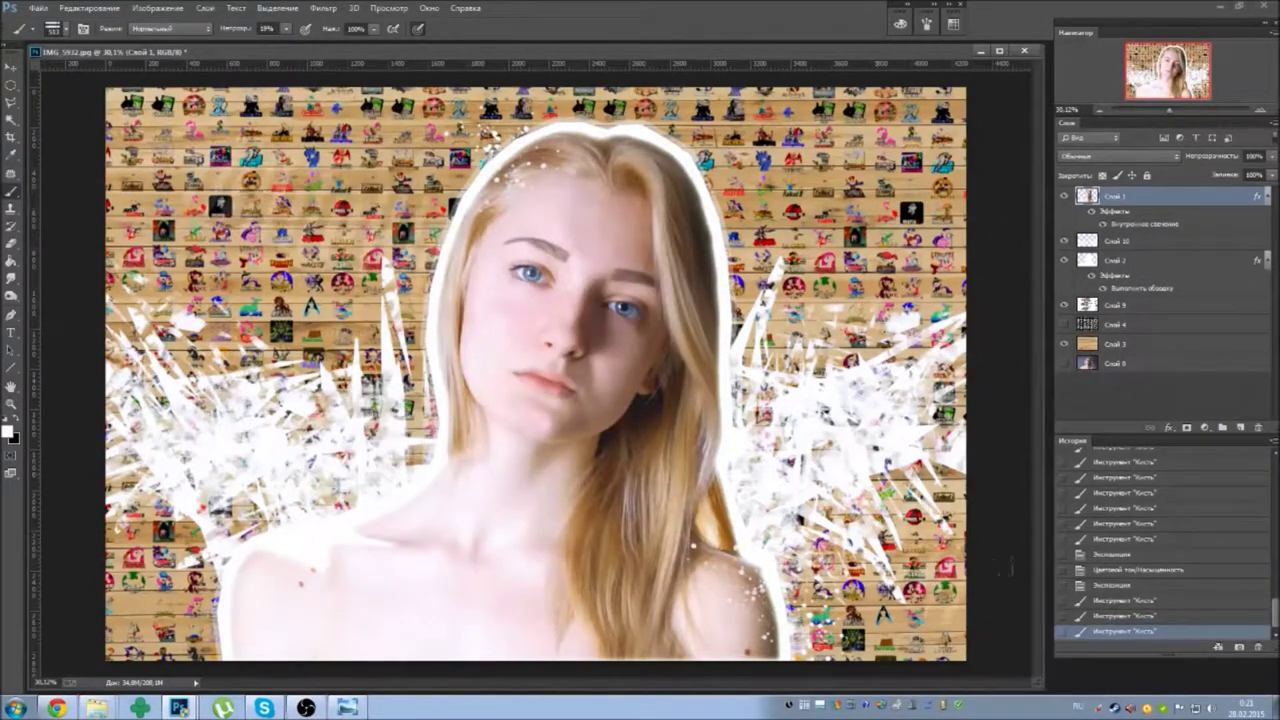
pyautogui.click(1140, 242)
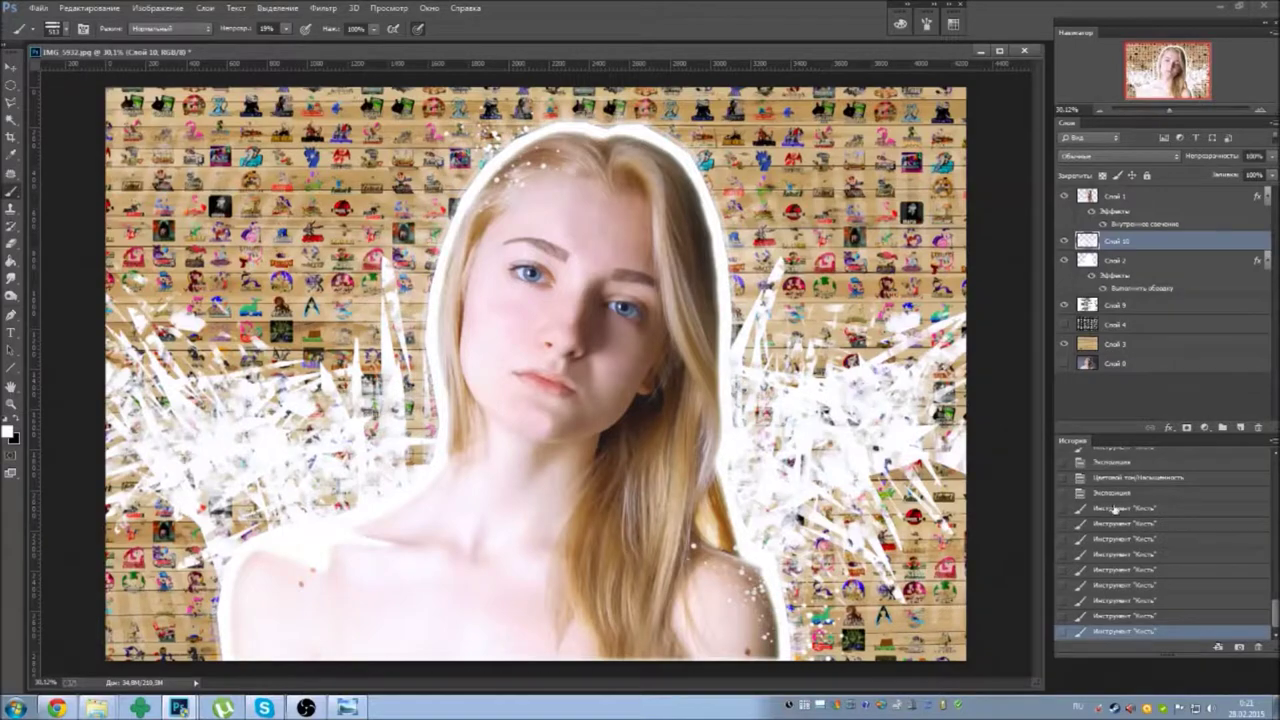
pyautogui.click(1120, 523)
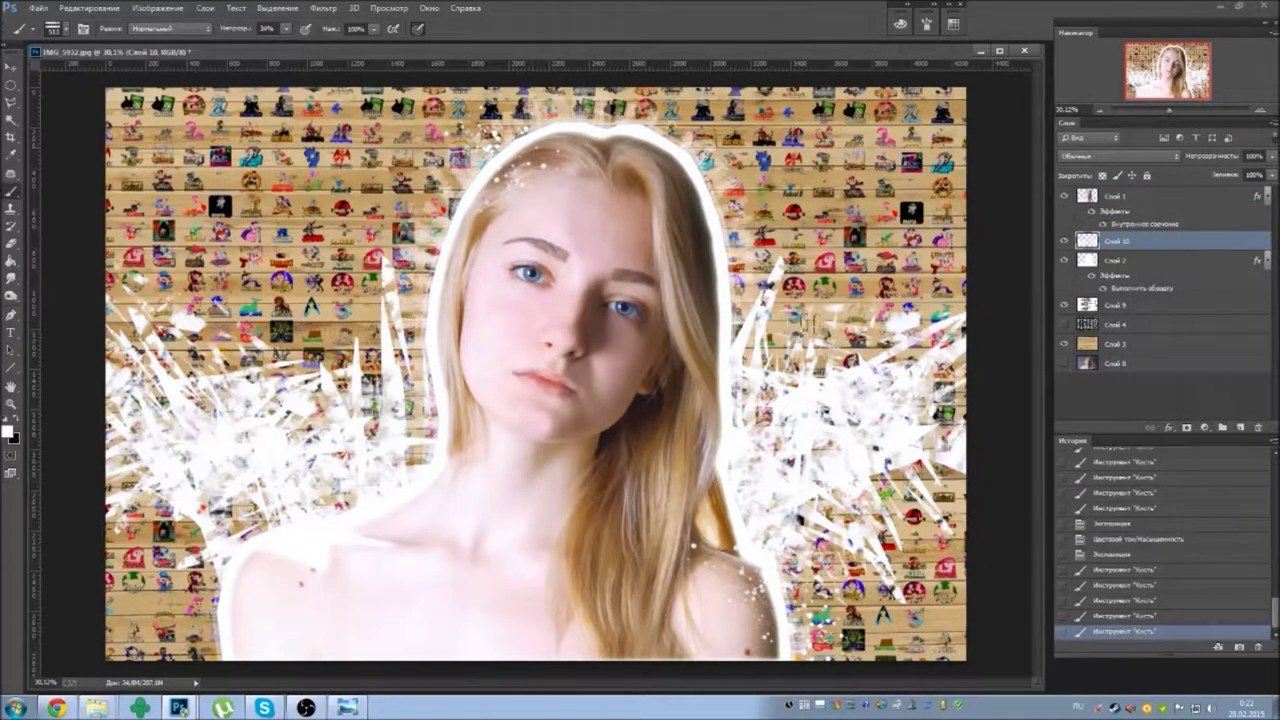
pyautogui.click(1114, 599)
# Raise the Exposure gamma on Слой 1 to lighten the portrait's midtones.
pyautogui.click(1113, 196)
pyautogui.click(132, 8)
pyautogui.click(160, 57)
pyautogui.click(430, 120)
pyautogui.moveTo(829, 138); pyautogui.dragTo(804, 140)
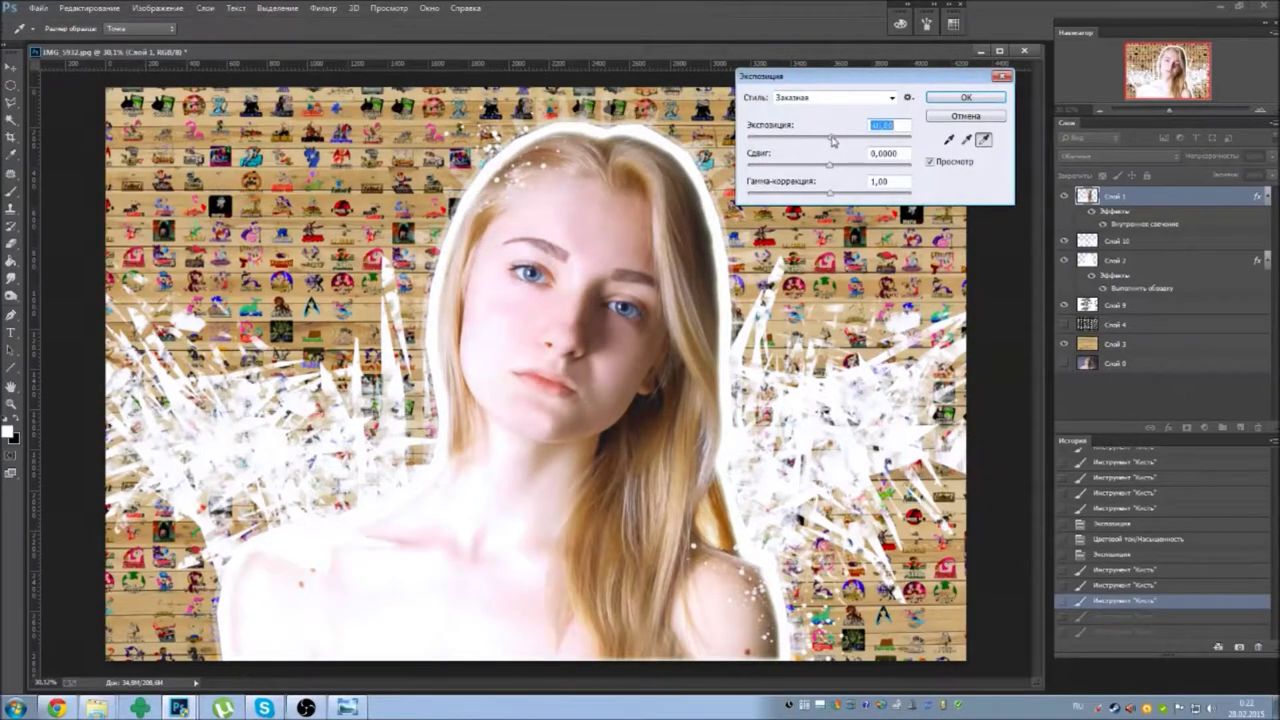
pyautogui.moveTo(829, 164)
pyautogui.mouseDown()
pyautogui.moveTo(814, 163)
pyautogui.moveTo(815, 192)
pyautogui.moveTo(826, 164)
pyautogui.mouseUp()
pyautogui.press('Return')
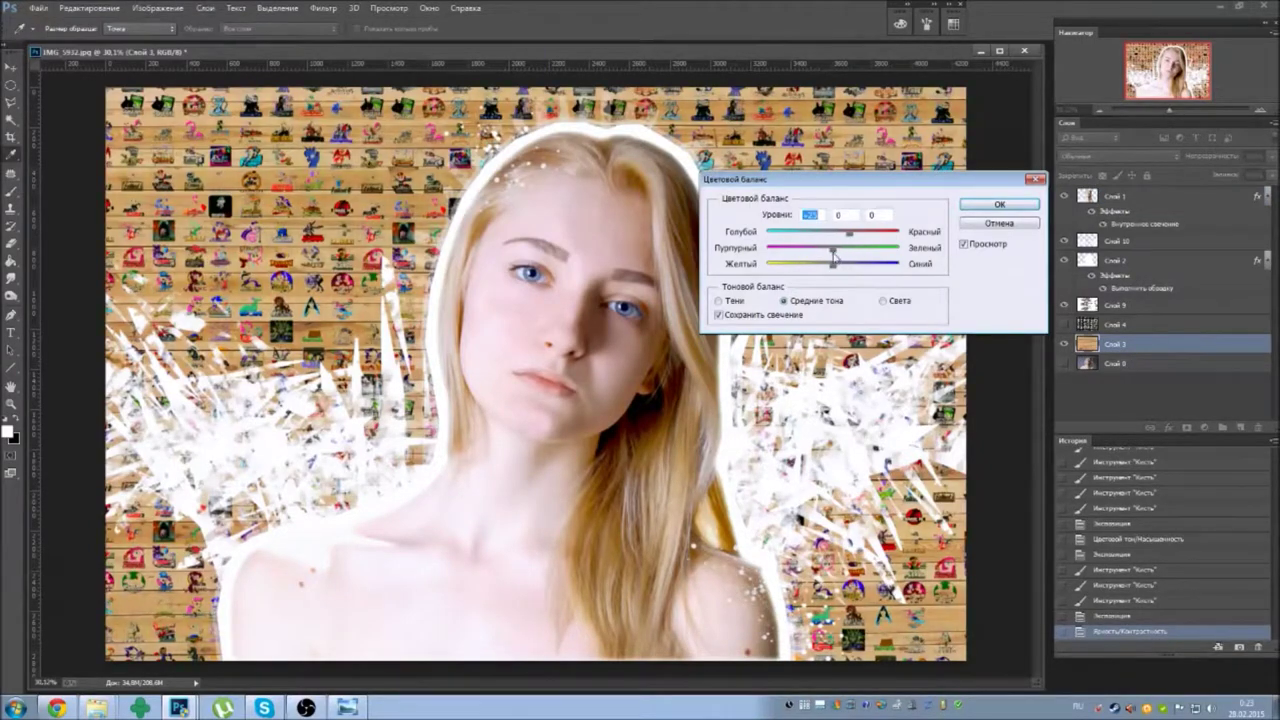
# Warm the wood background toward yellow and rescale Слой 4 to fit.
pyautogui.moveTo(830, 266); pyautogui.dragTo(805, 266)
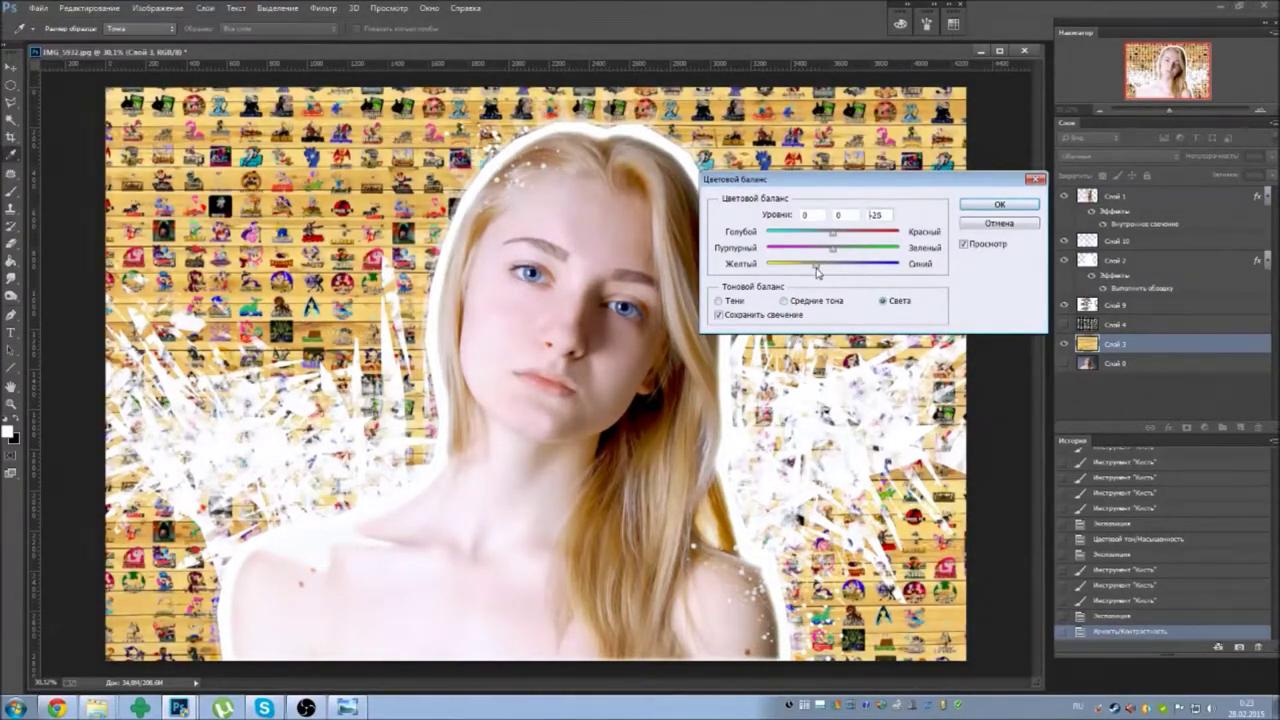
pyautogui.press('Return')
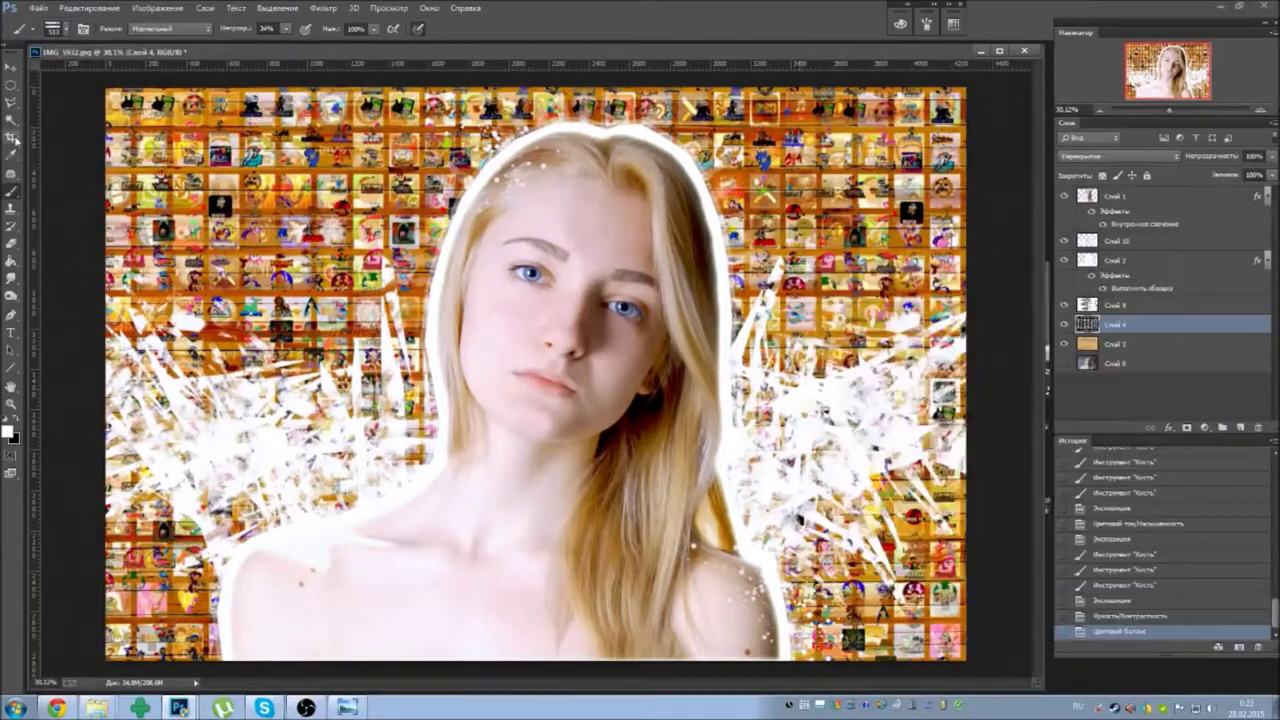
pyautogui.hotkey('ctrl', 't')
pyautogui.hotkey('ctrl', '-')
pyautogui.moveTo(749, 80); pyautogui.dragTo(690, 232)
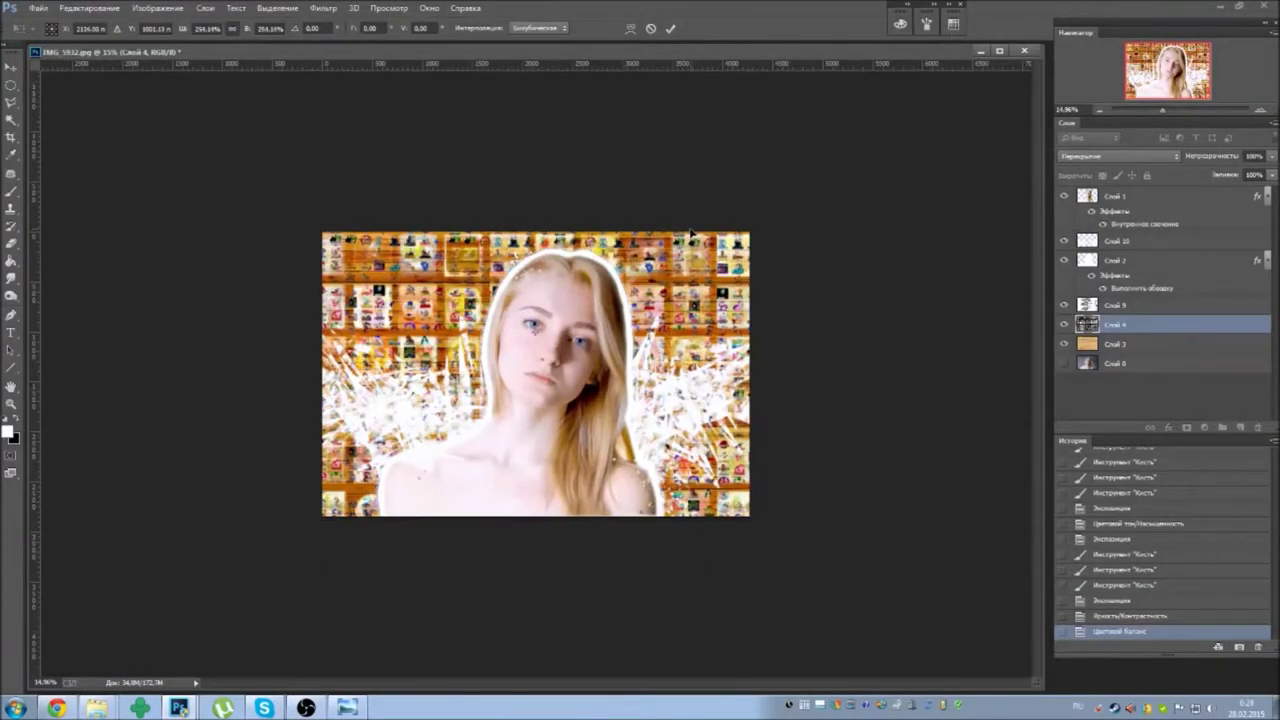
pyautogui.press('Return')
pyautogui.hotkey('ctrl', '+')
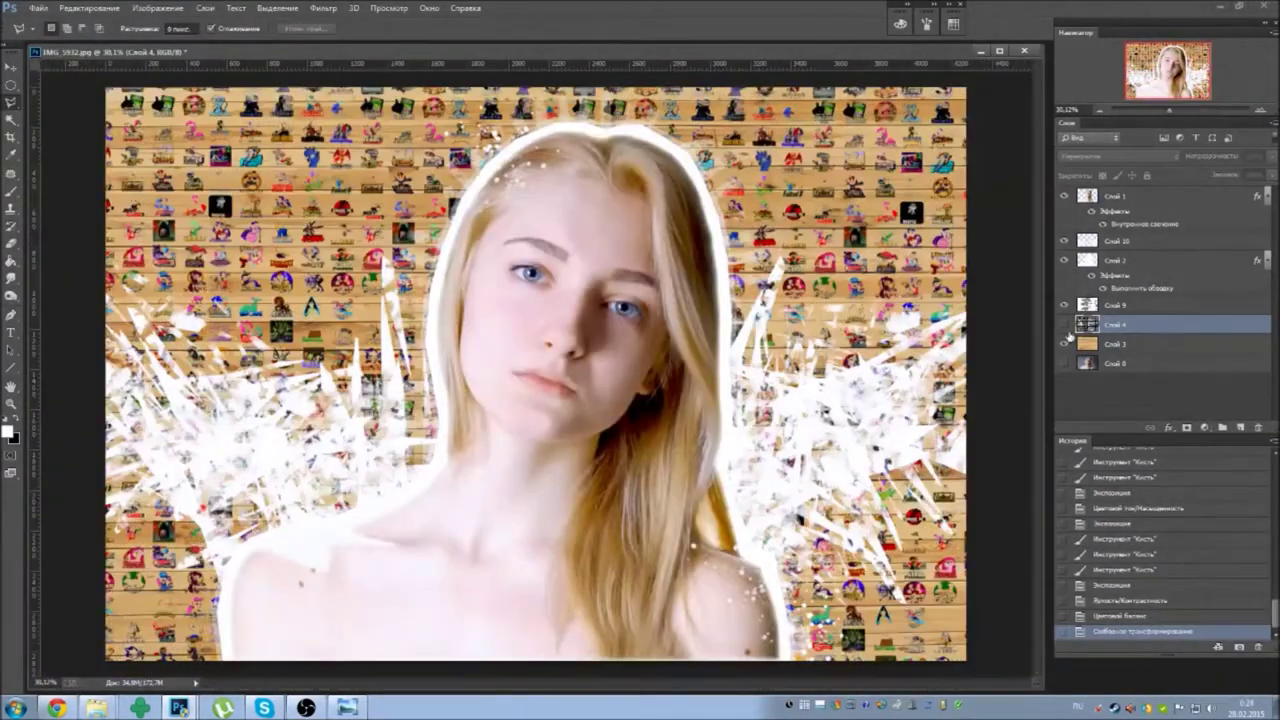
# Merge the layers, then undo the merge from History.
pyautogui.hotkey('ctrl', 'e')
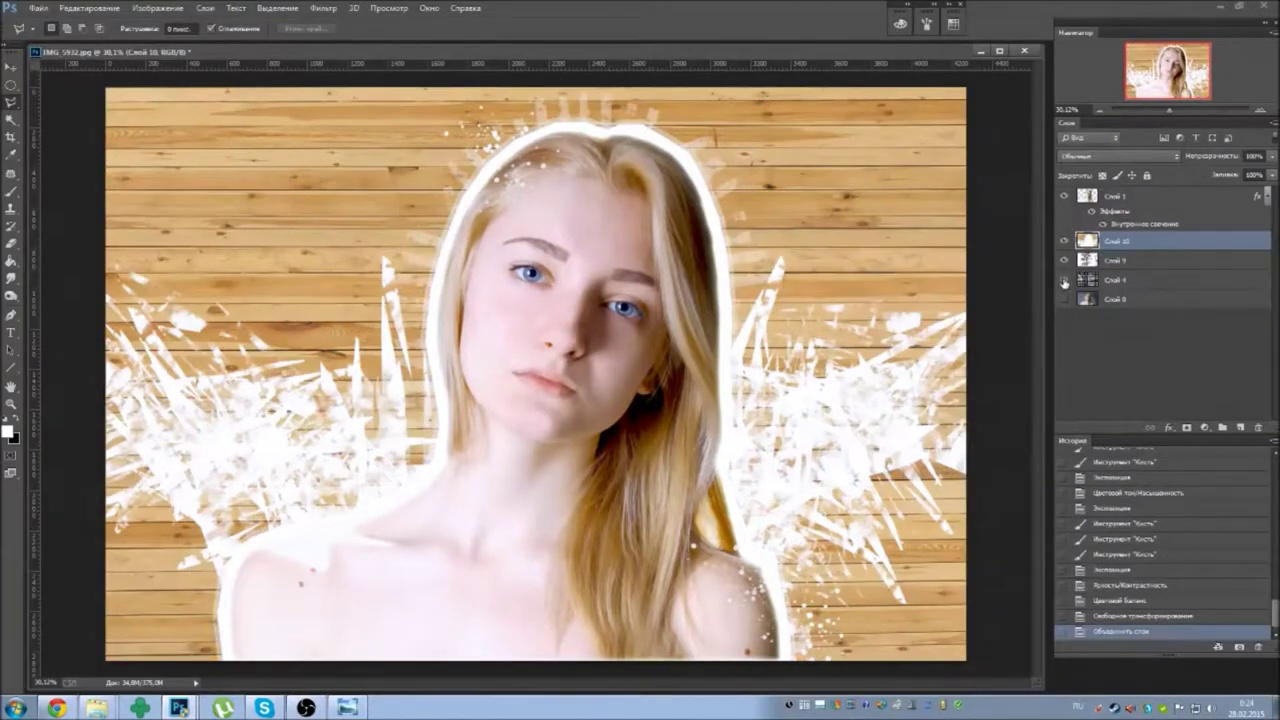
pyautogui.click(1112, 616)
pyautogui.scroll(-3, 1095, 158)
pyautogui.scroll(-3, 1095, 158)
pyautogui.scroll(-3, 1095, 158)
pyautogui.scroll(-3, 1095, 158)
pyautogui.scroll(-2, 1095, 158)
pyautogui.scroll(-2, 1095, 158)
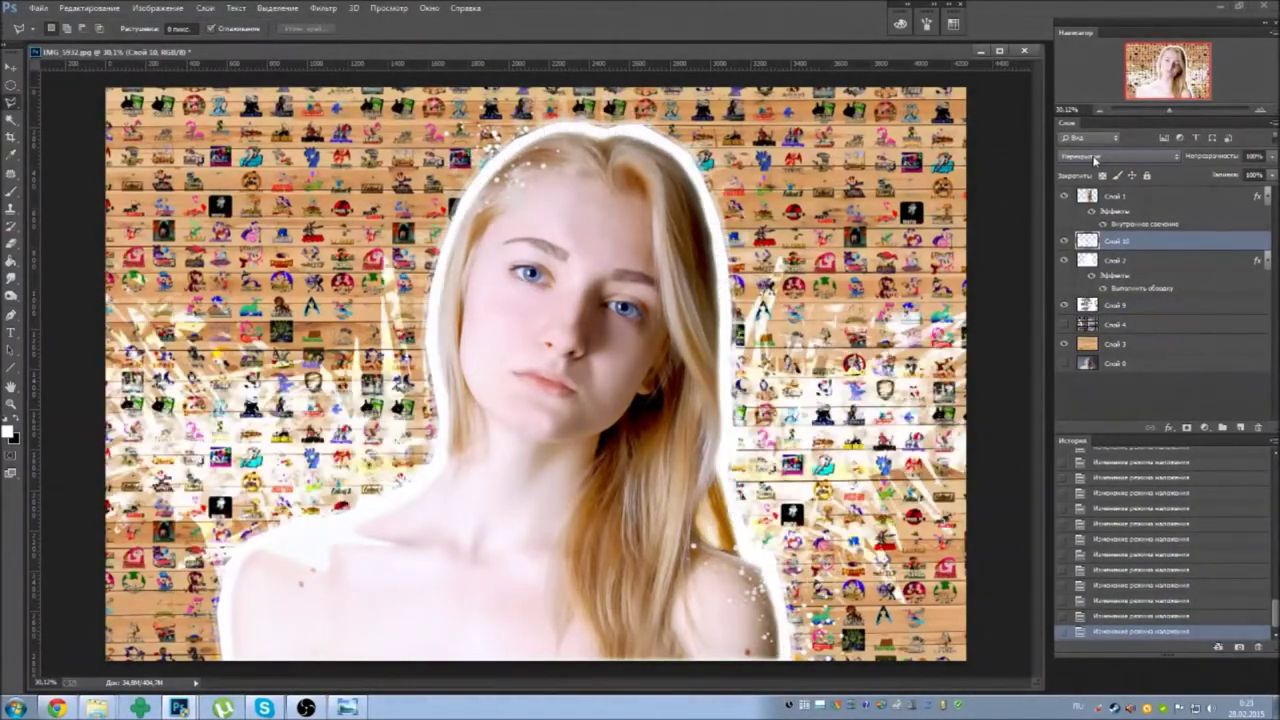
# Adjust the collage layer's opacity and select the wood background layer.
pyautogui.click(1228, 155)
pyautogui.click(1166, 261)
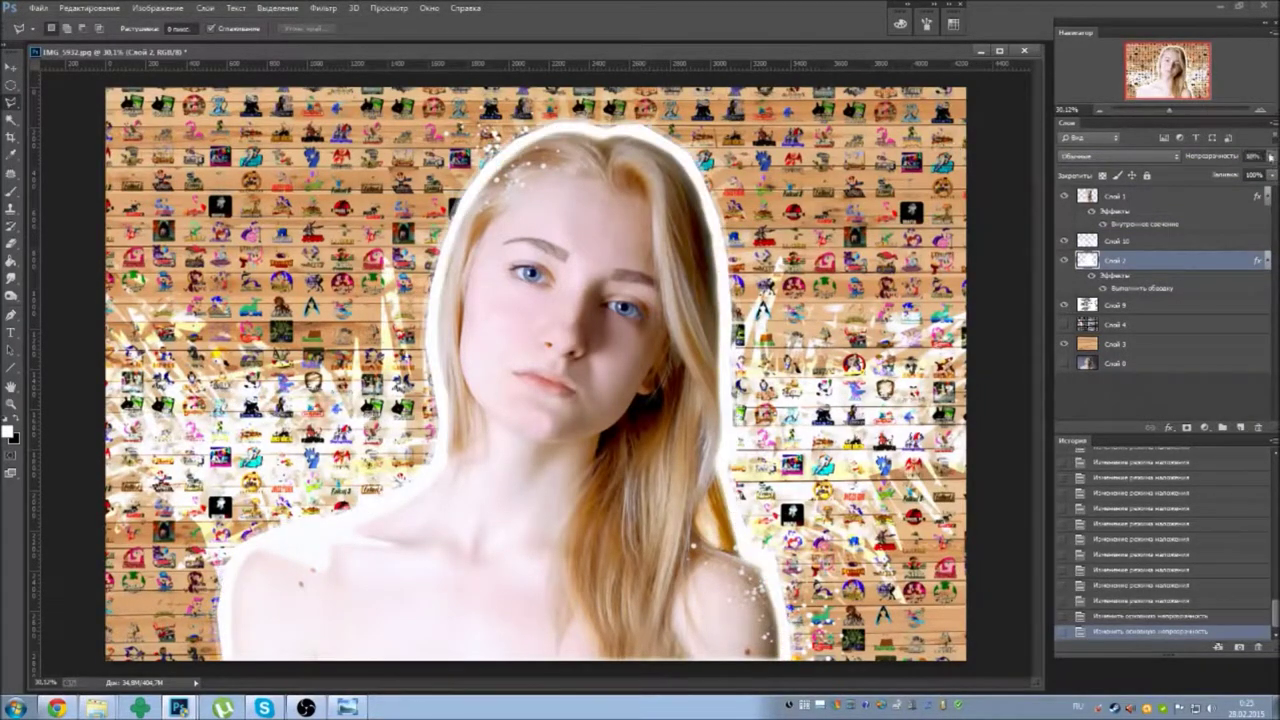
pyautogui.click(1115, 241)
pyautogui.click(1115, 343)
pyautogui.click(323, 8)
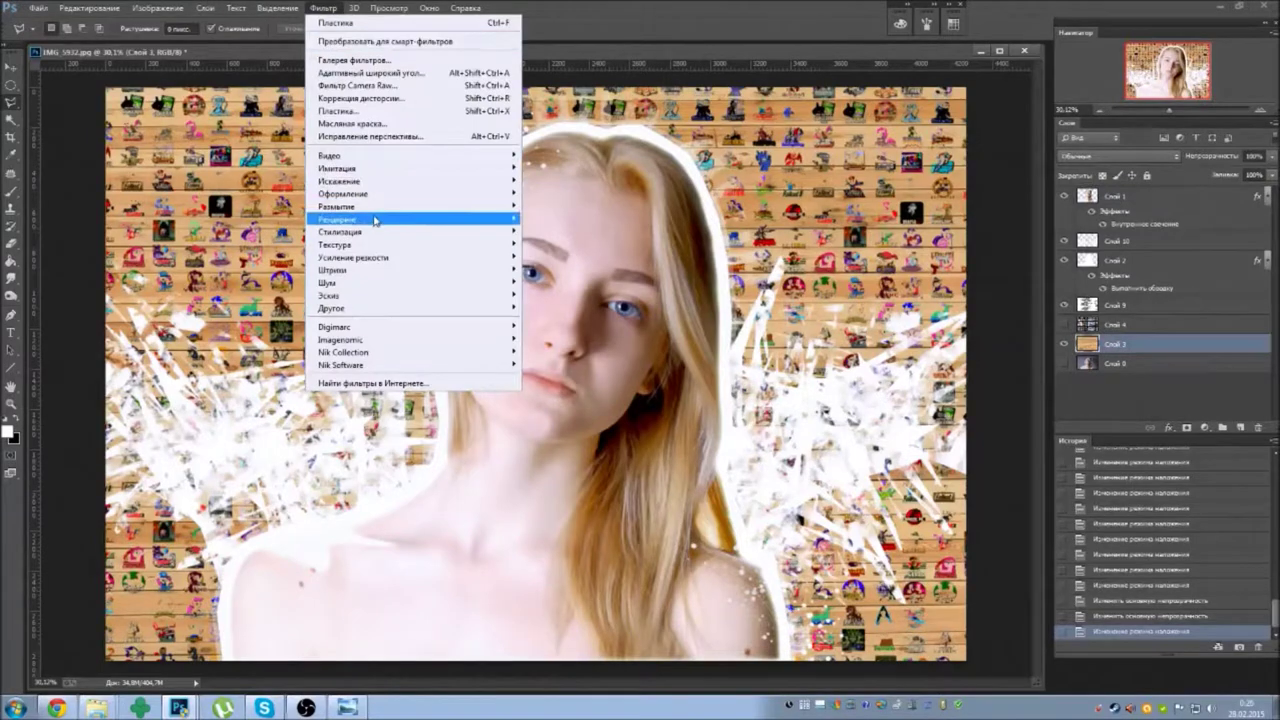
# Add a Lighting Effects light on Слой 3, centred near the mouth and enlarged.
pyautogui.click(560, 225)
pyautogui.moveTo(1189, 122)
pyautogui.mouseDown()
pyautogui.moveTo(1160, 122)
pyautogui.moveTo(1167, 150)
pyautogui.mouseUp()
pyautogui.click(1091, 108)
pyautogui.press('Escape')
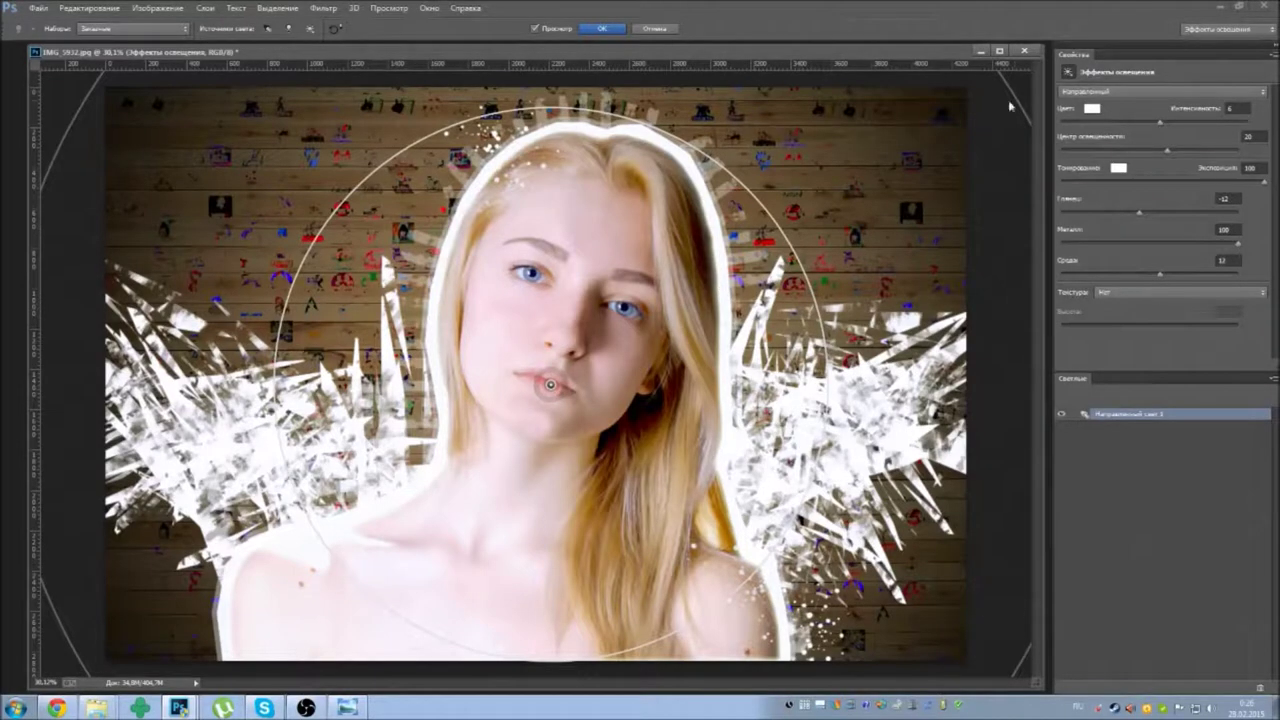
pyautogui.moveTo(550, 384)
pyautogui.mouseDown()
pyautogui.moveTo(403, 580)
pyautogui.moveTo(563, 508)
pyautogui.mouseUp()
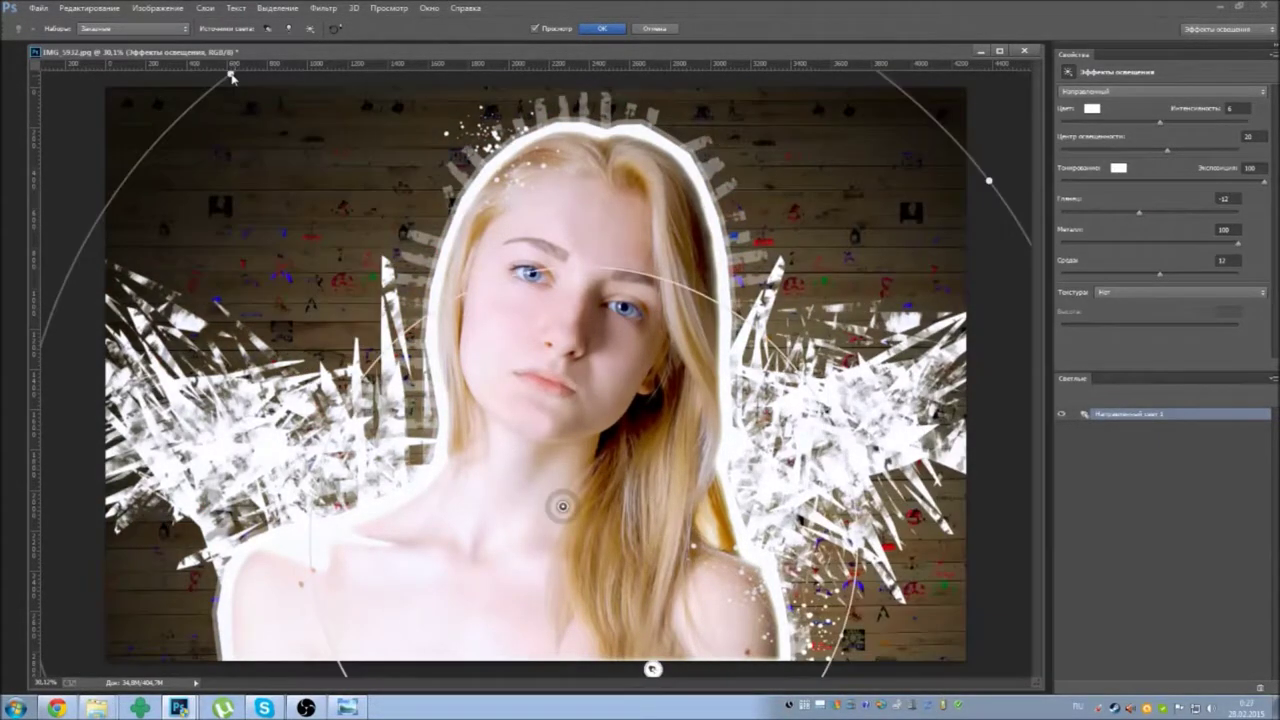
pyautogui.moveTo(786, 296); pyautogui.dragTo(808, 216)
pyautogui.moveTo(563, 508); pyautogui.dragTo(563, 388)
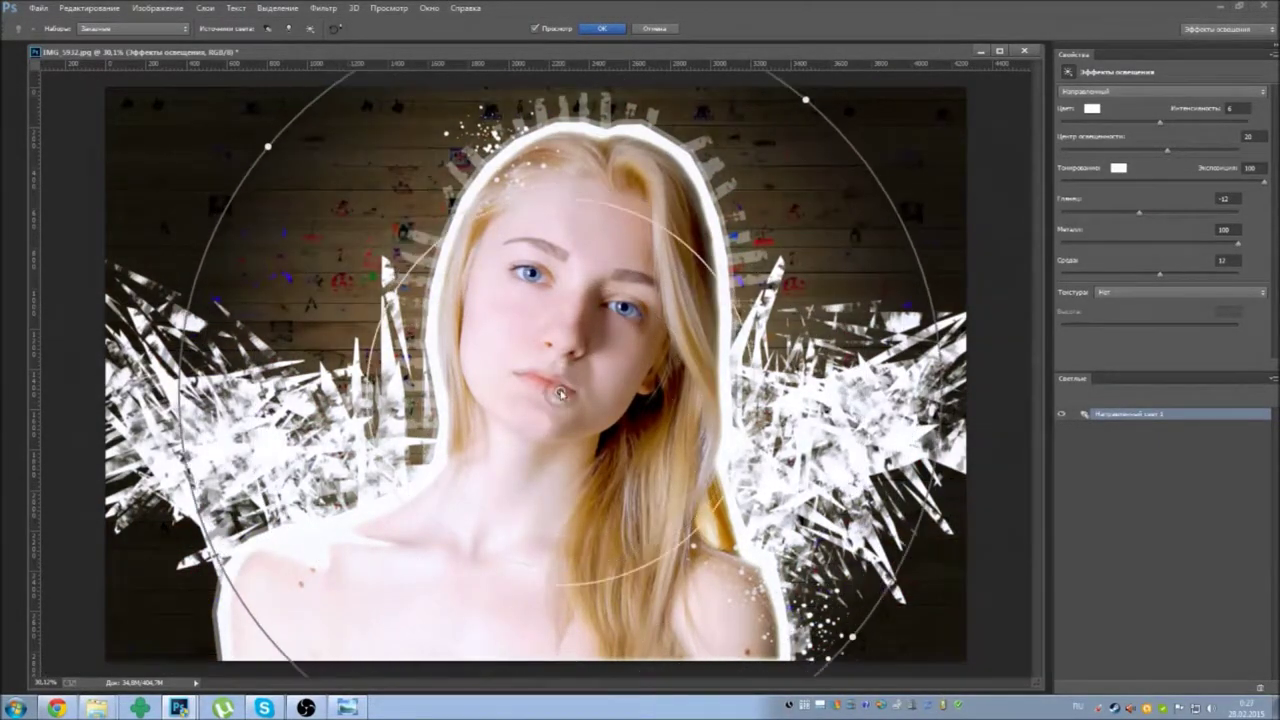
# Set the lighting Ambience to 74 and apply the effect to the background.
pyautogui.moveTo(1160, 275); pyautogui.dragTo(1181, 275)
pyautogui.moveTo(1167, 150)
pyautogui.mouseDown()
pyautogui.moveTo(1203, 150)
pyautogui.moveTo(1163, 118)
pyautogui.mouseUp()
pyautogui.moveTo(1181, 275); pyautogui.dragTo(1168, 275)
pyautogui.write('74')
pyautogui.press('Tab')
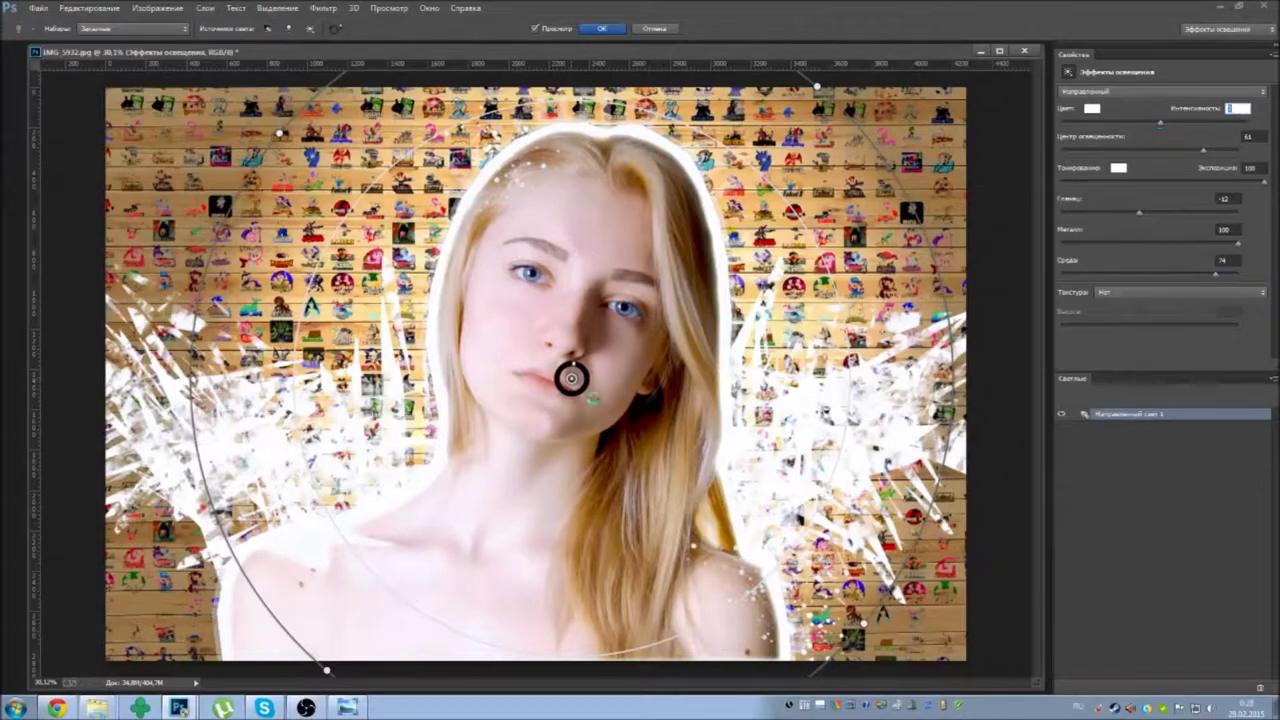
pyautogui.press('Return')
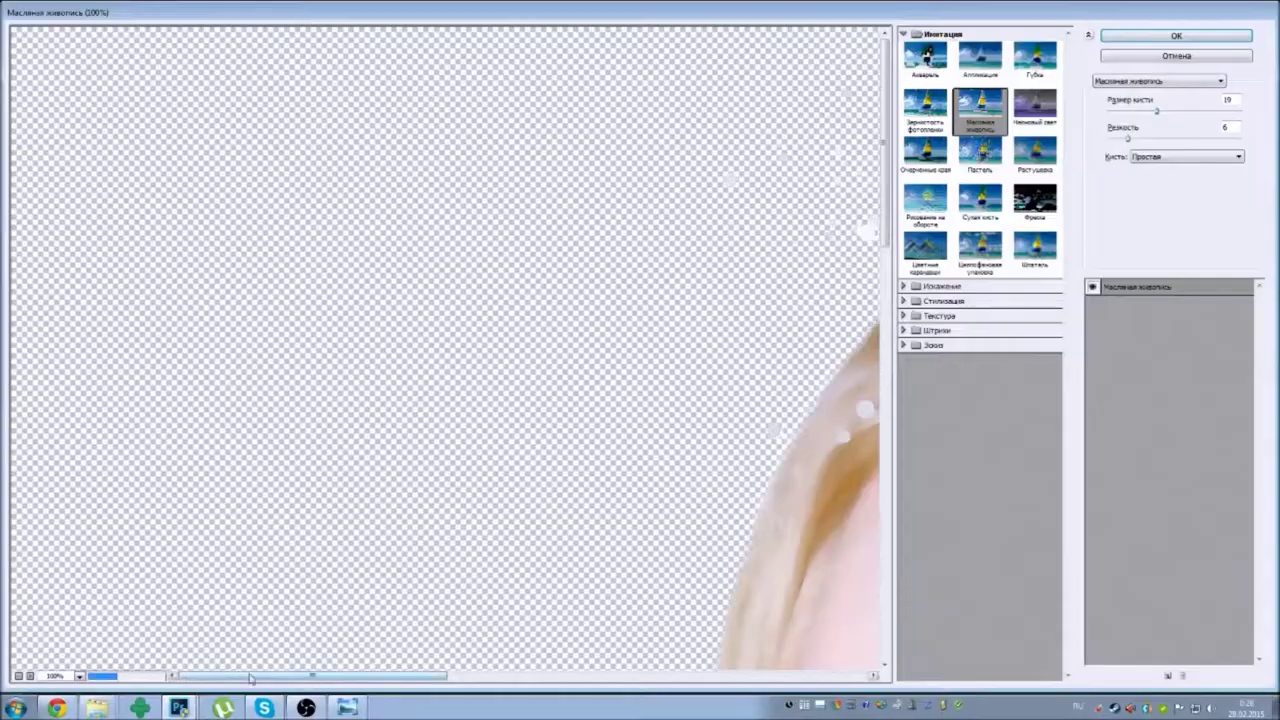
# Apply the Filter Gallery Pastel (Пастель) effect to the portrait with reduced Relief.
pyautogui.click(1158, 80)
pyautogui.click(1136, 117)
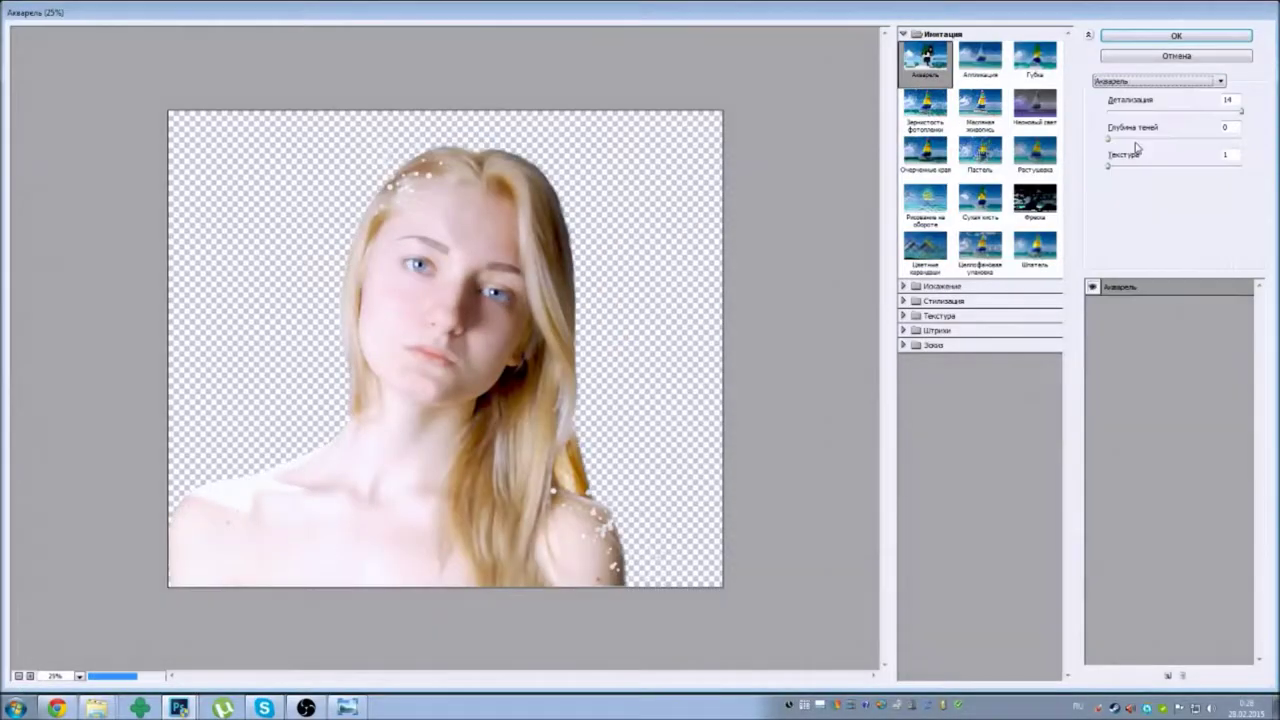
pyautogui.press('Down')
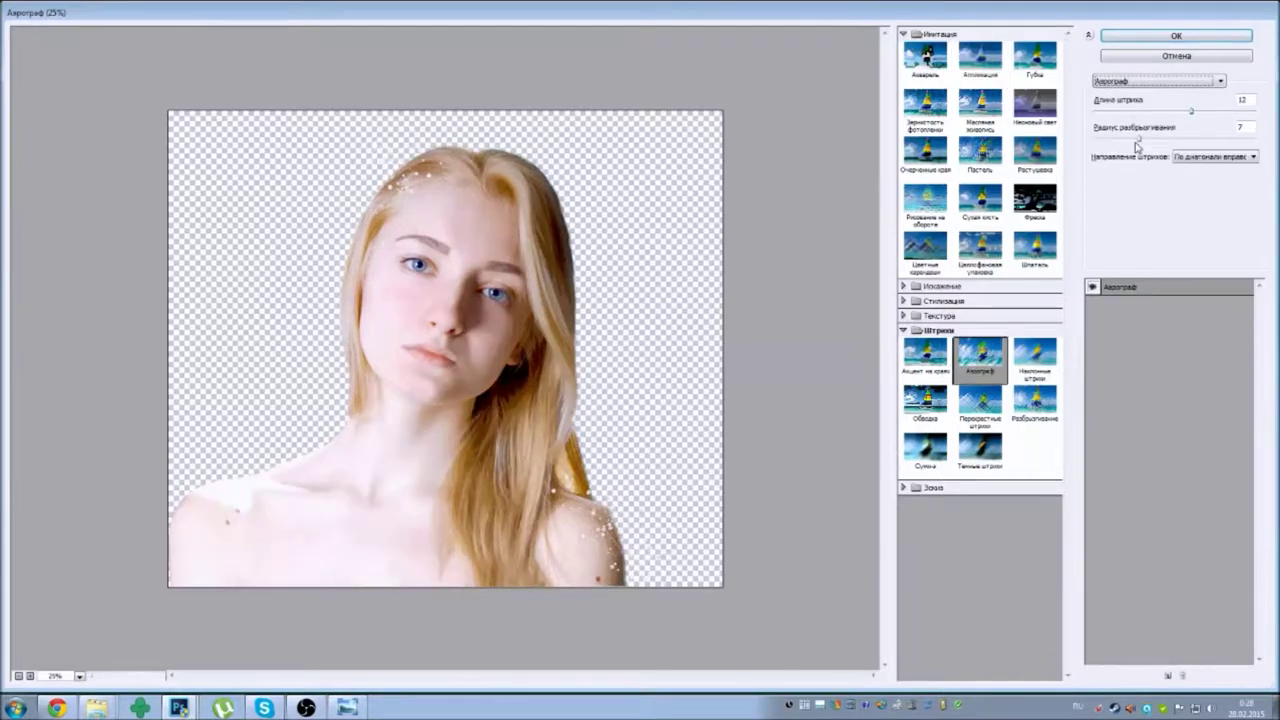
pyautogui.press('Down')
pyautogui.press('Down')
pyautogui.press('Down')
pyautogui.press('Down')
pyautogui.press('Down')
pyautogui.press('Down')
pyautogui.press('Down')
pyautogui.press('Down')
pyautogui.press('Down')
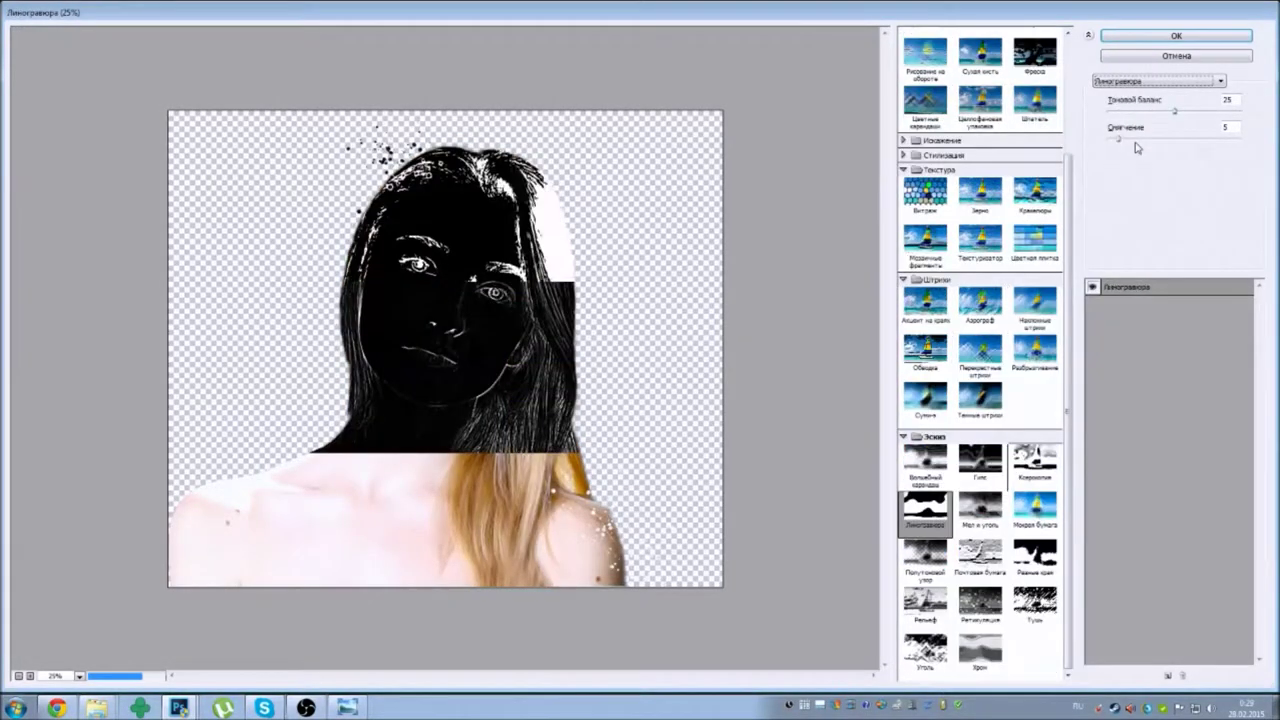
pyautogui.press('Down')
pyautogui.press('Down')
pyautogui.press('Down')
pyautogui.press('Down')
pyautogui.press('Down')
pyautogui.press('Down')
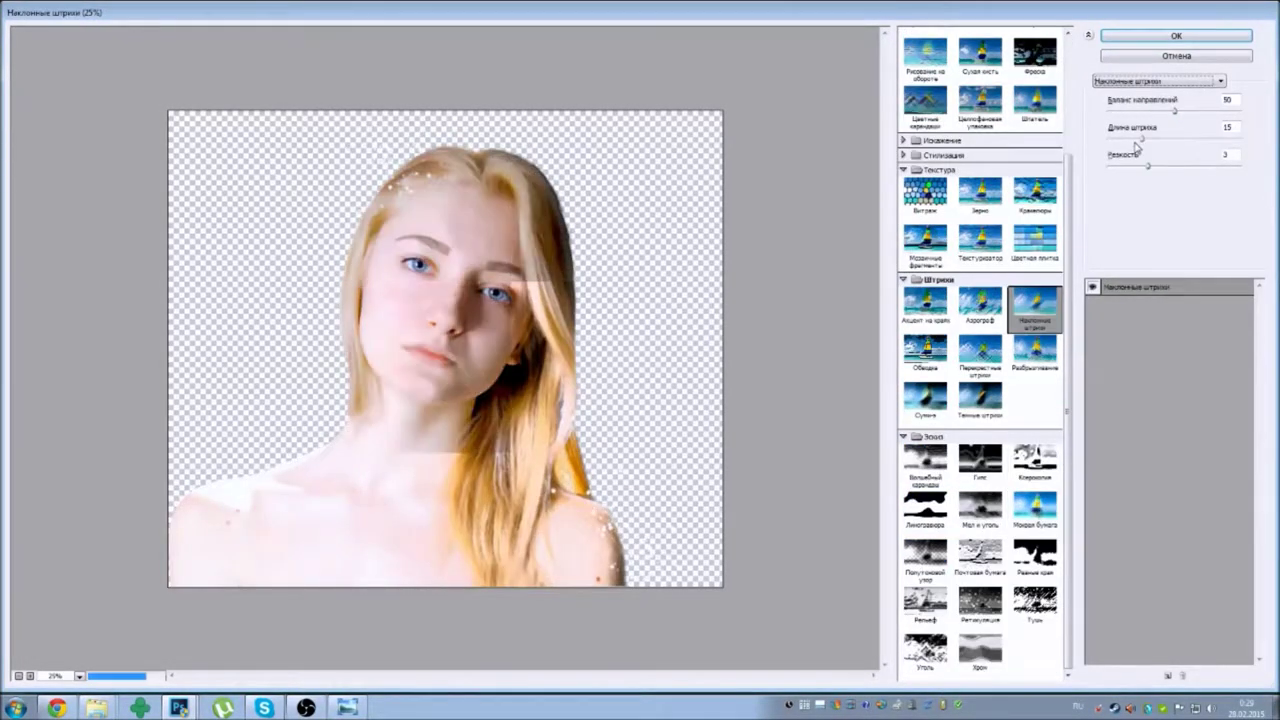
pyautogui.press('Down')
pyautogui.press('Down')
pyautogui.press('Down')
pyautogui.press('Down')
pyautogui.click(1166, 112)
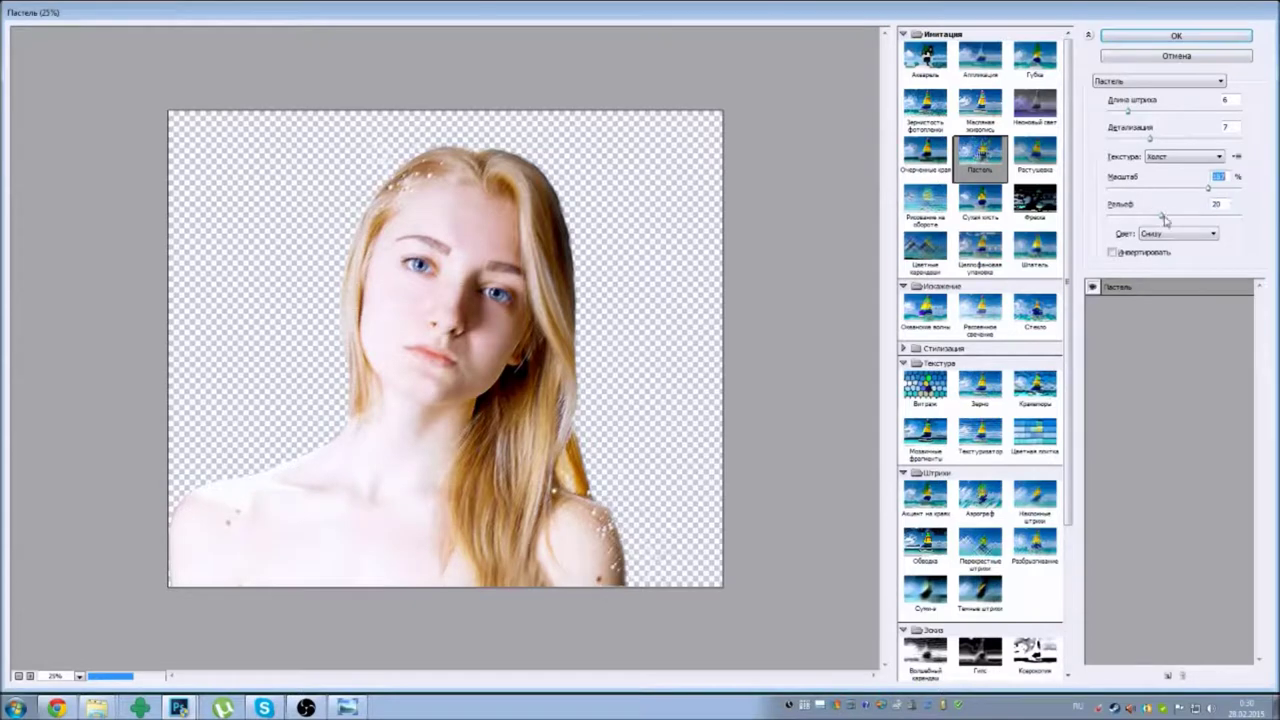
pyautogui.moveTo(1163, 215); pyautogui.dragTo(1113, 218)
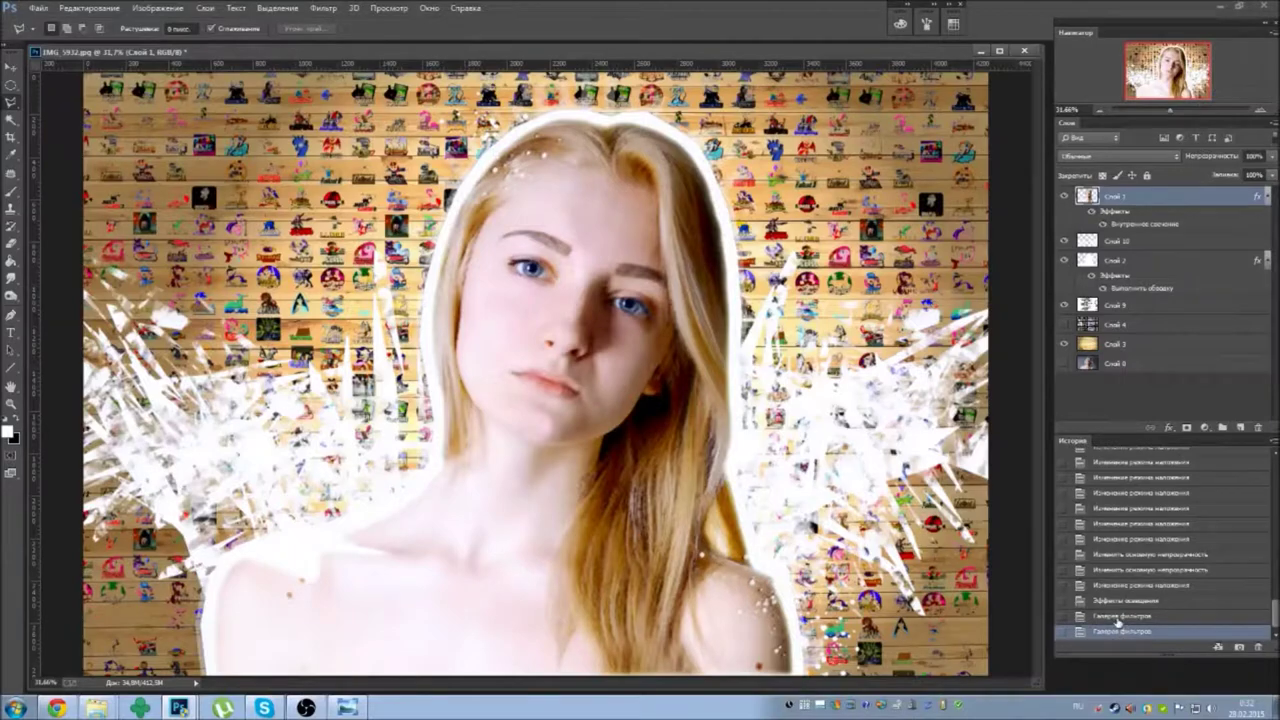
# Undo the Pastel Filter Gallery effect on the portrait.
pyautogui.click(1115, 240)
pyautogui.moveTo(1180, 110); pyautogui.dragTo(1169, 117)
pyautogui.hotkey('ctrl', 'z')
pyautogui.hotkey('ctrl', 'z')
pyautogui.hotkey('ctrl', 'z')
pyautogui.hotkey('ctrl', 'alt', 'z')
pyautogui.hotkey('ctrl', 'alt', 'f')
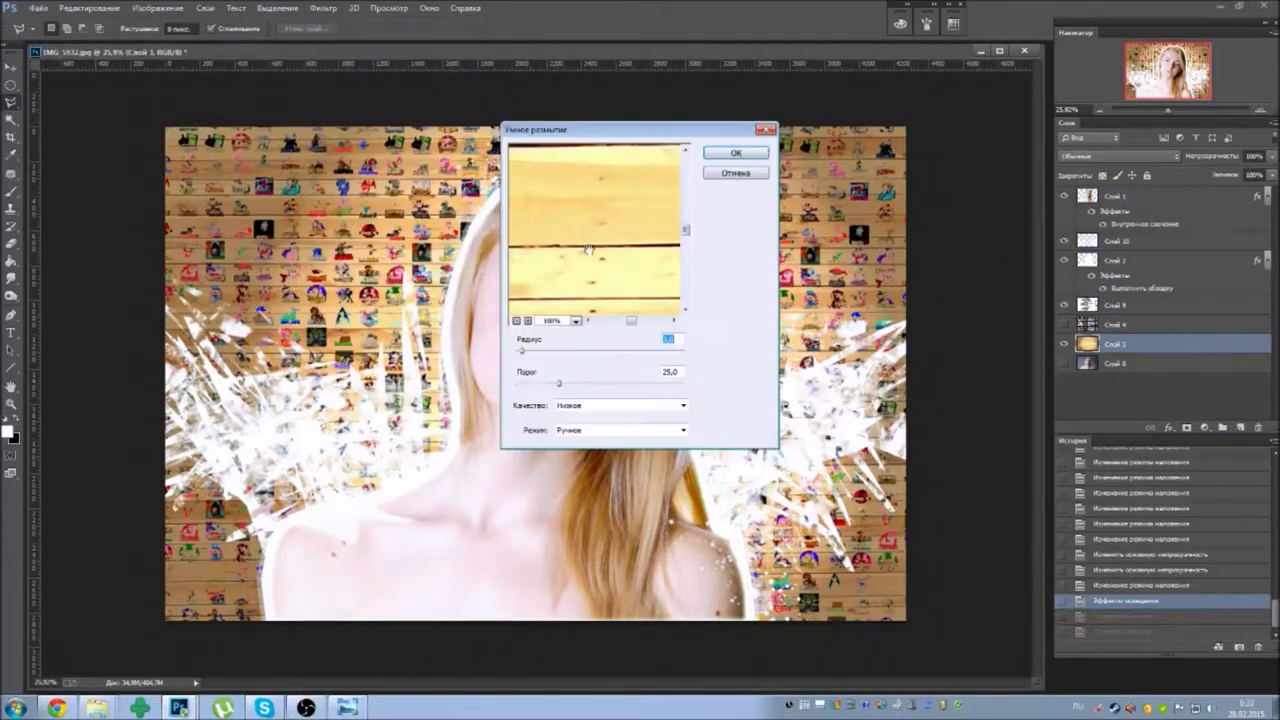
pyautogui.press('Escape')
pyautogui.click(1115, 196)
# Try Smart Blur on the portrait, then undo it.
pyautogui.click(323, 8)
pyautogui.click(614, 551)
pyautogui.click(736, 153)
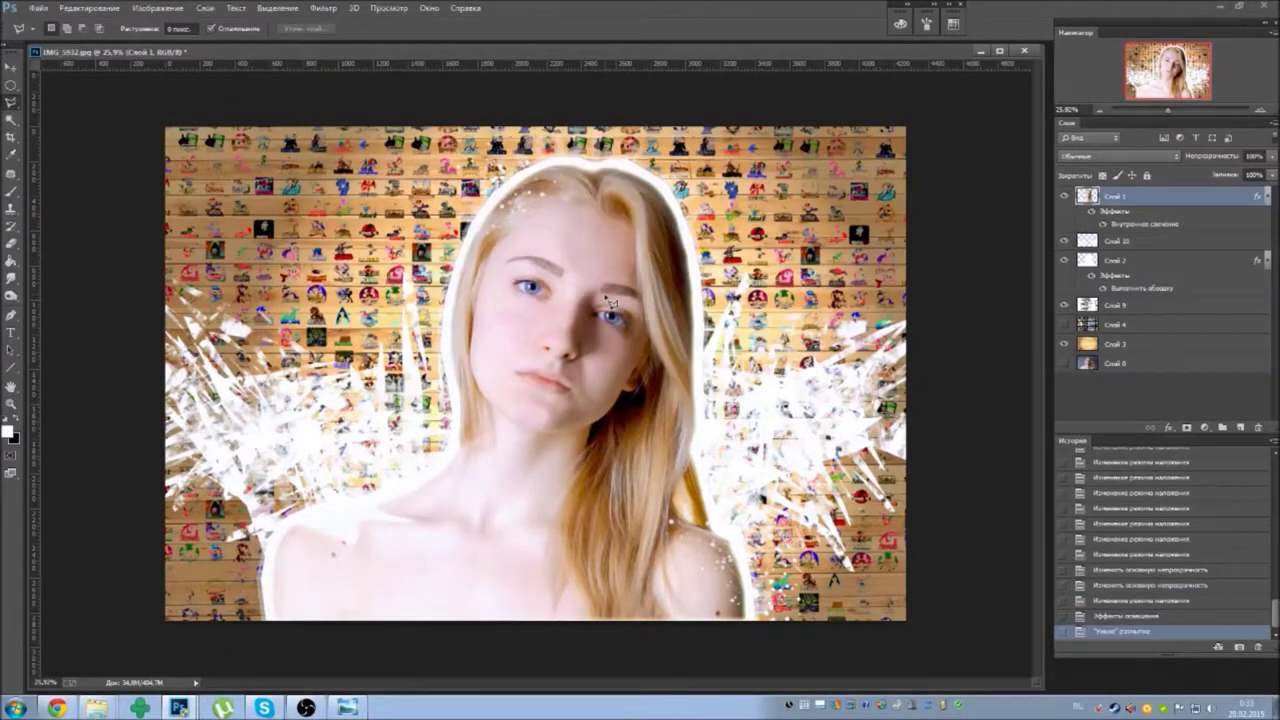
pyautogui.click(323, 8)
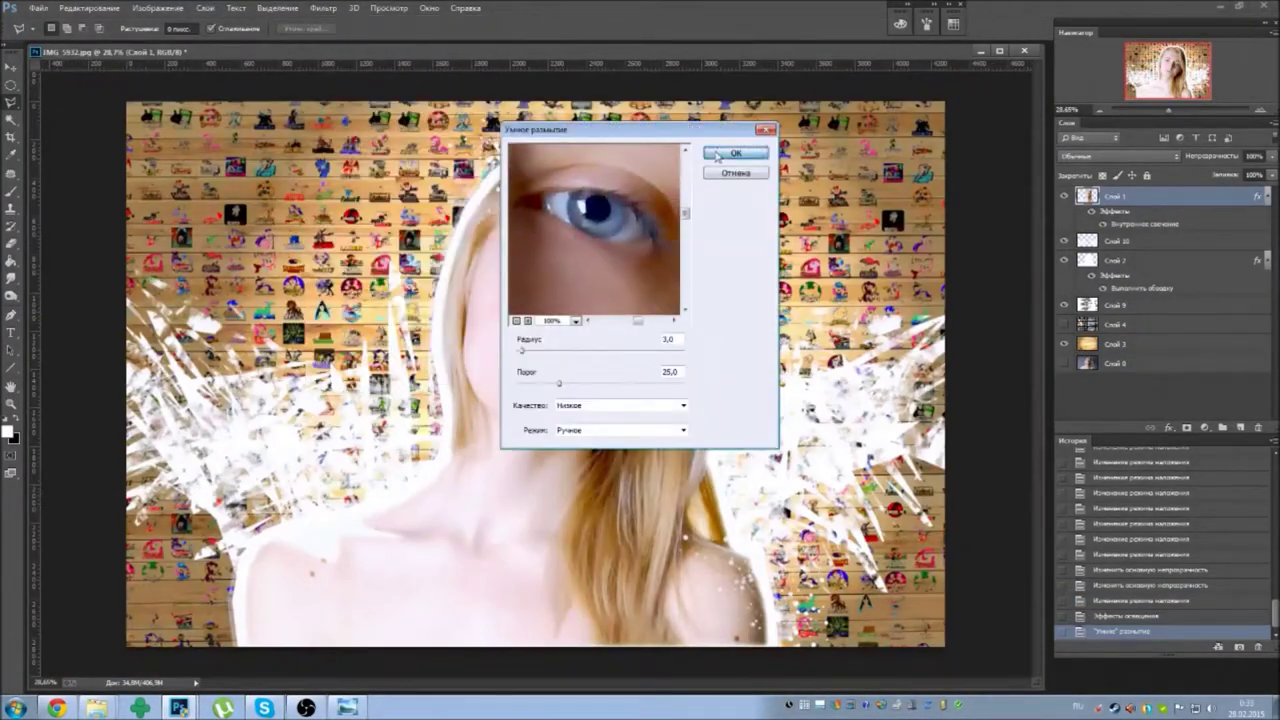
pyautogui.click(716, 156)
pyautogui.hotkey('ctrl', 'alt', 'z')
pyautogui.hotkey('ctrl', 'alt', 'z')
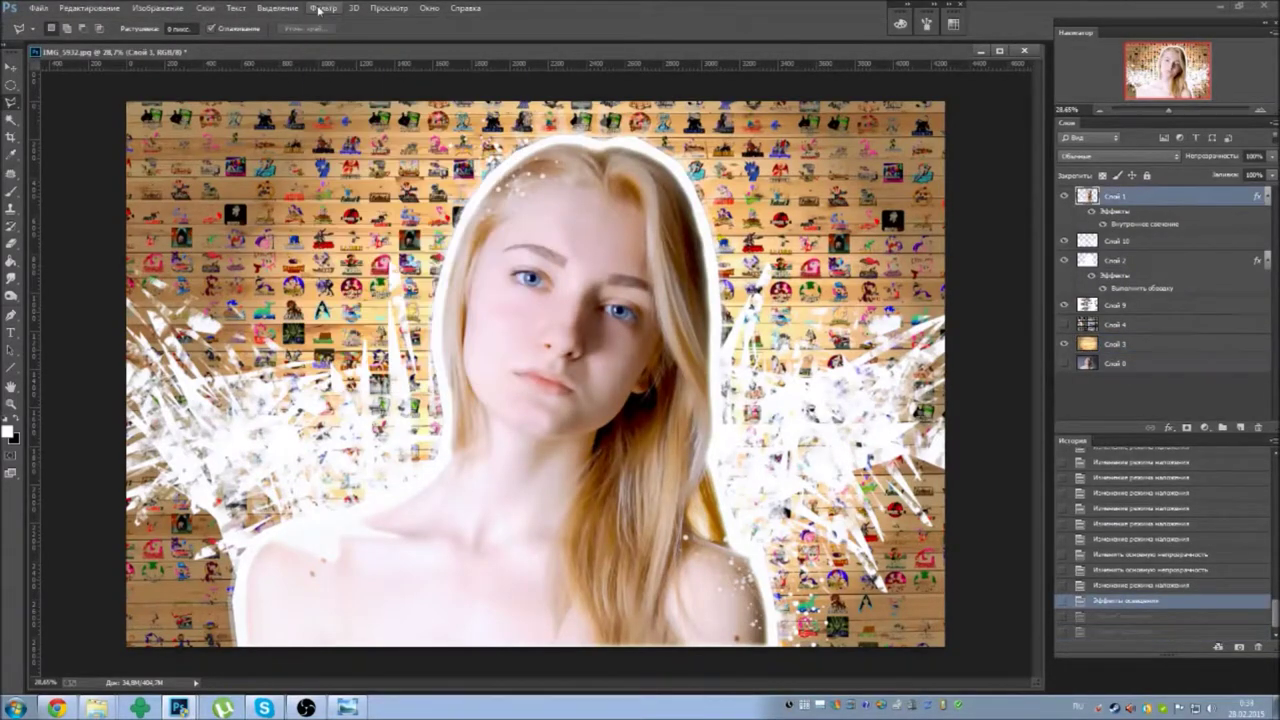
# Apply the Filter Gallery Grain texture with Soft grain type to the portrait.
pyautogui.click(323, 8)
pyautogui.click(400, 106)
pyautogui.moveTo(1161, 111); pyautogui.dragTo(1180, 112)
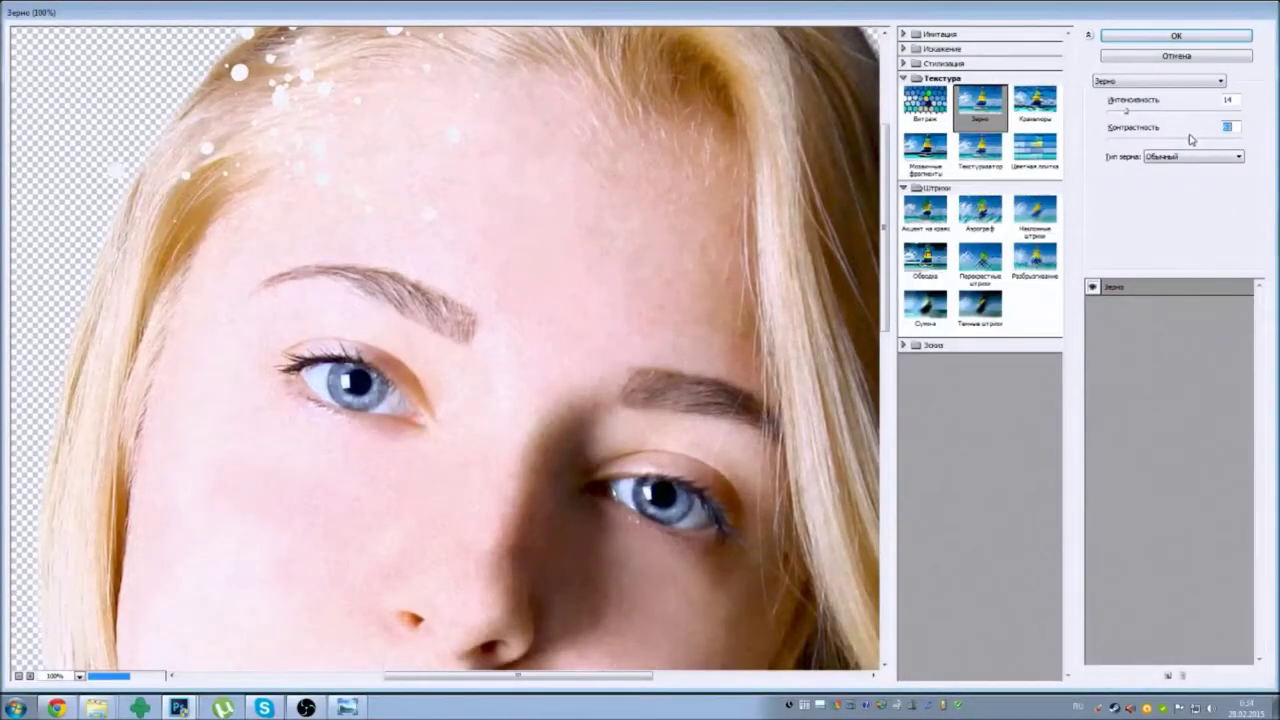
pyautogui.click(1190, 156)
pyautogui.scroll(-1, 1187, 153)
pyautogui.scroll(-1, 1187, 153)
pyautogui.scroll(-1, 1187, 153)
pyautogui.click(1155, 112)
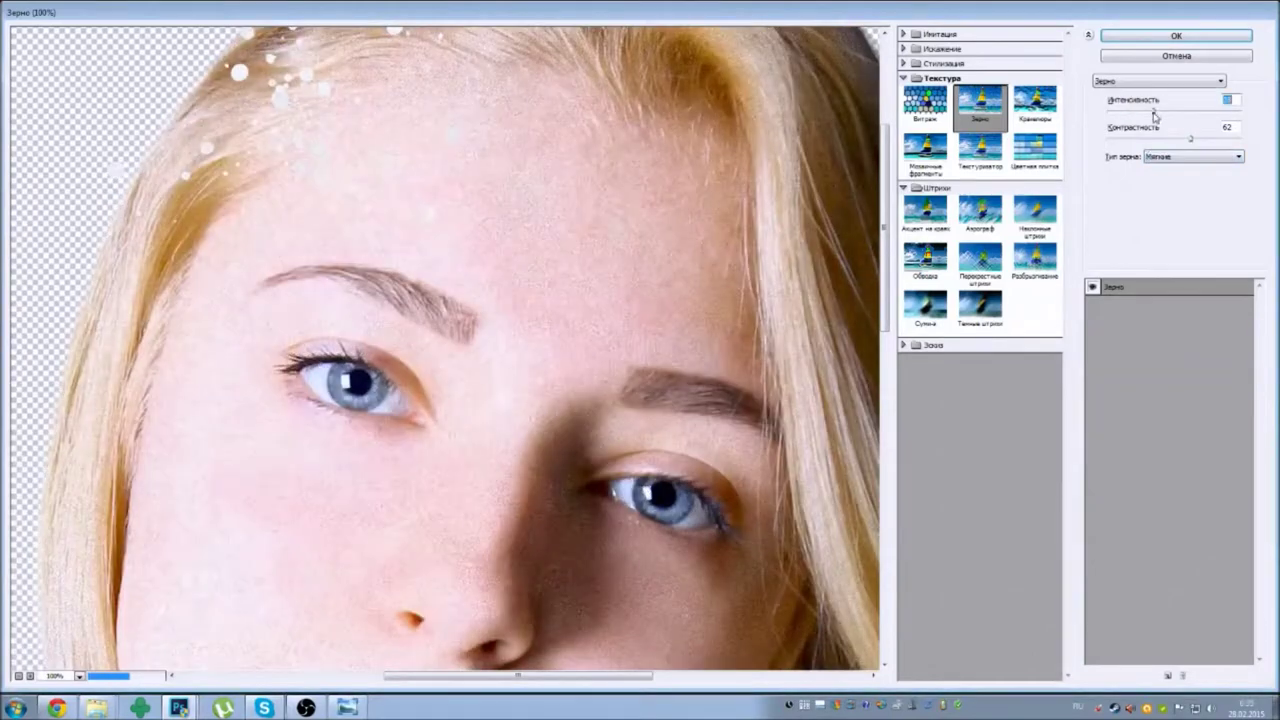
pyautogui.click(1142, 40)
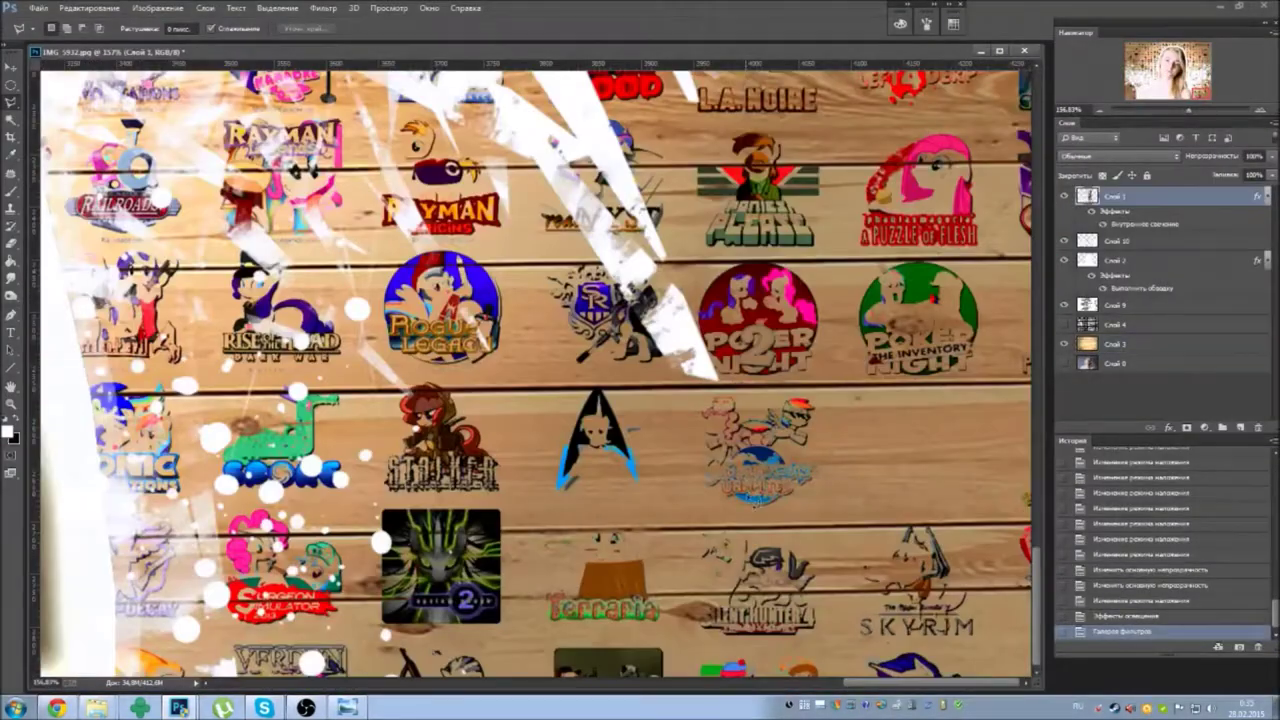
pyautogui.click(862, 627)
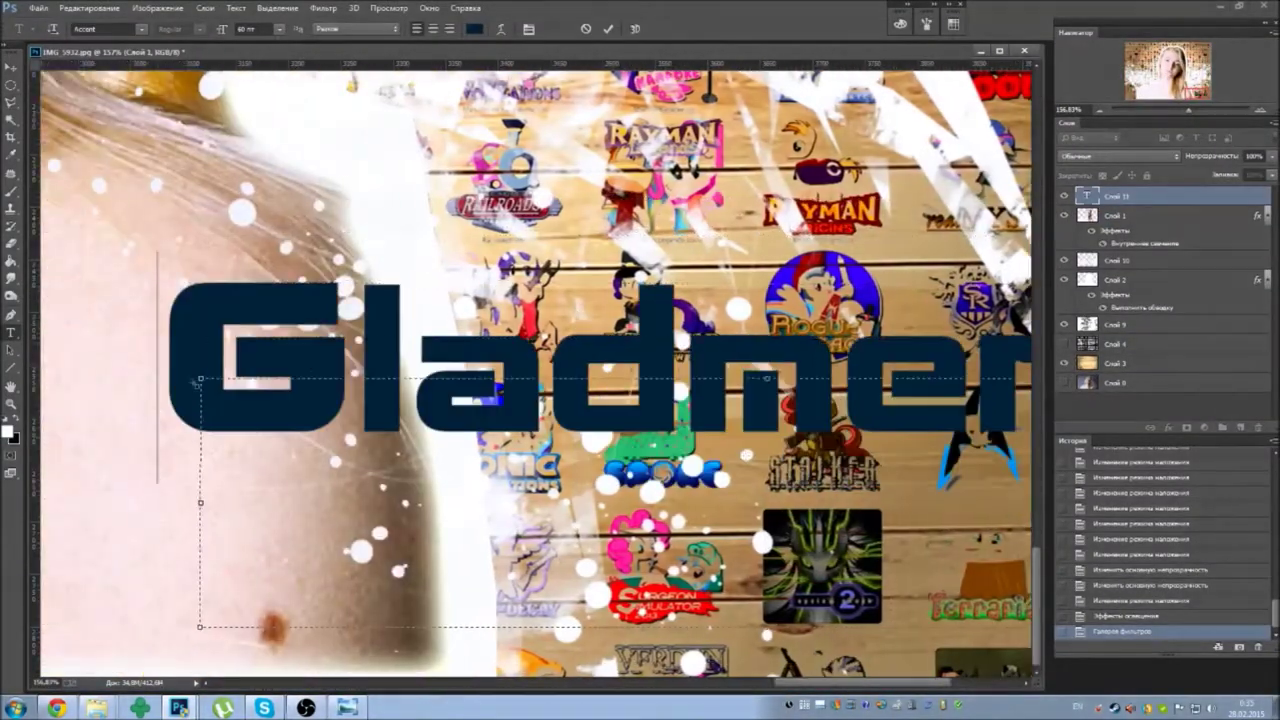
# Style the GLADMER 15 signature with font size 51, an outline stroke and 73% opacity.
pyautogui.scroll(-5, 540, 370)
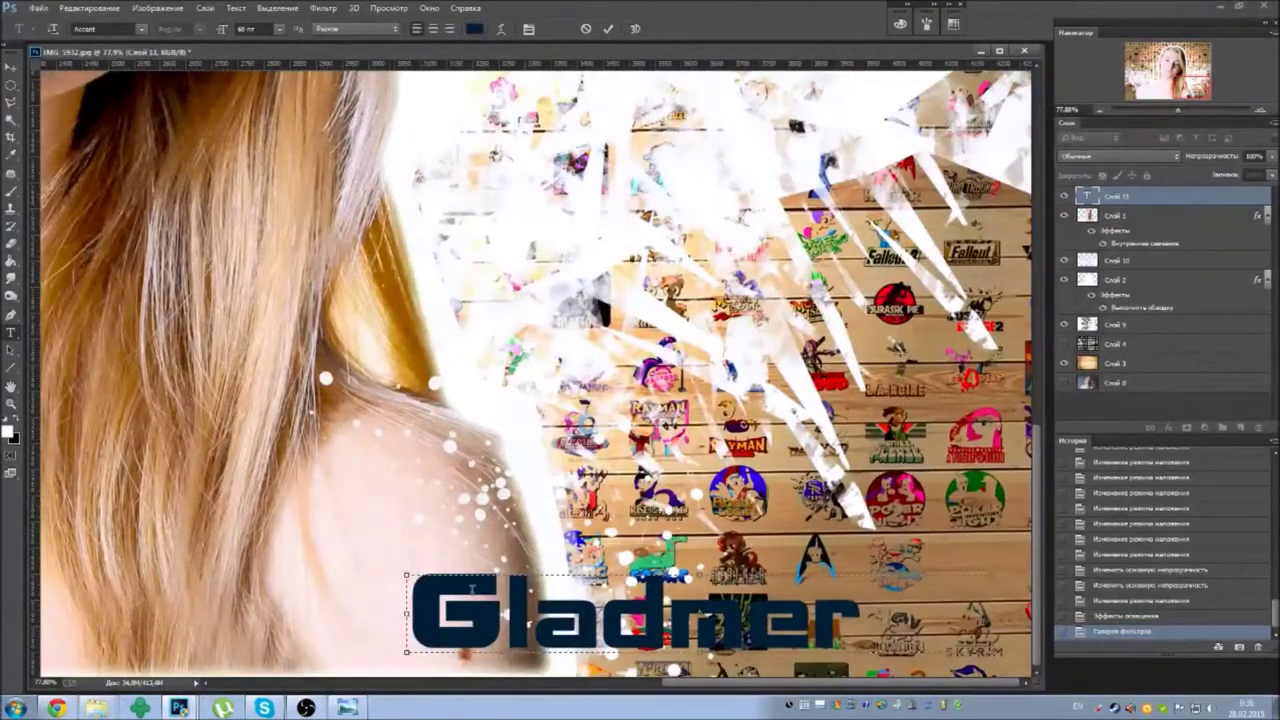
pyautogui.write('51')
pyautogui.press('Return')
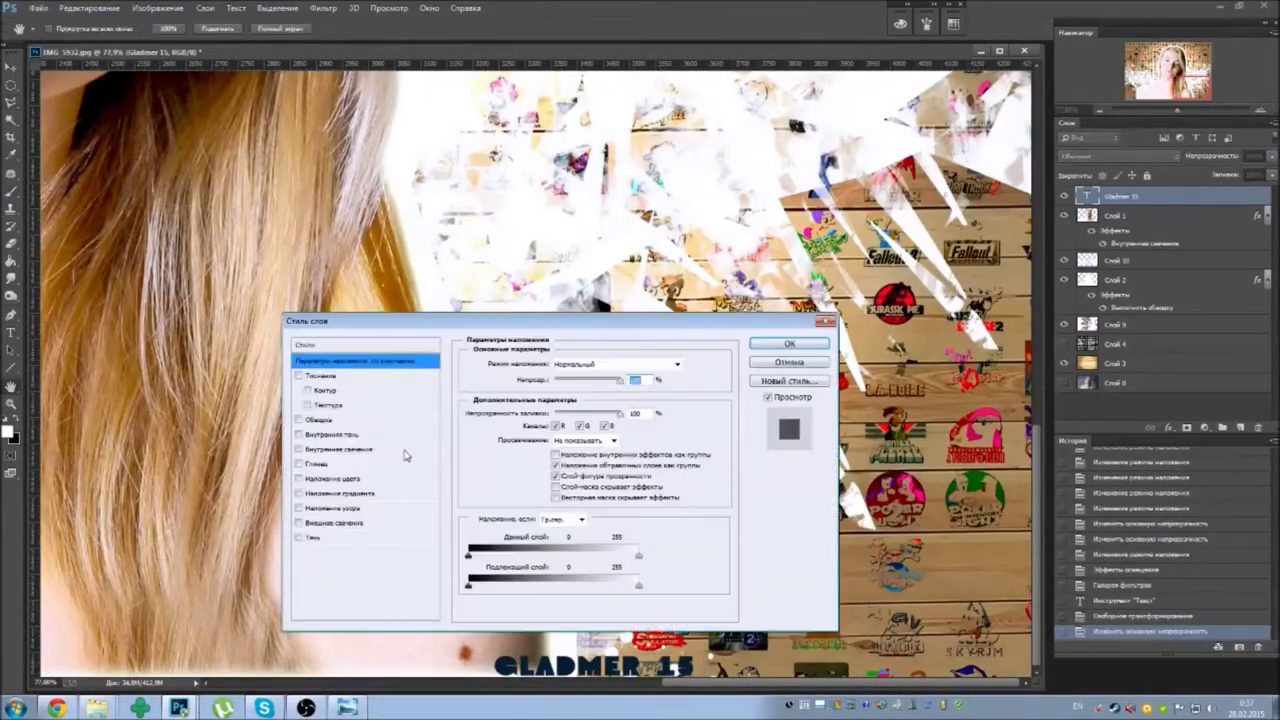
pyautogui.press('Return')
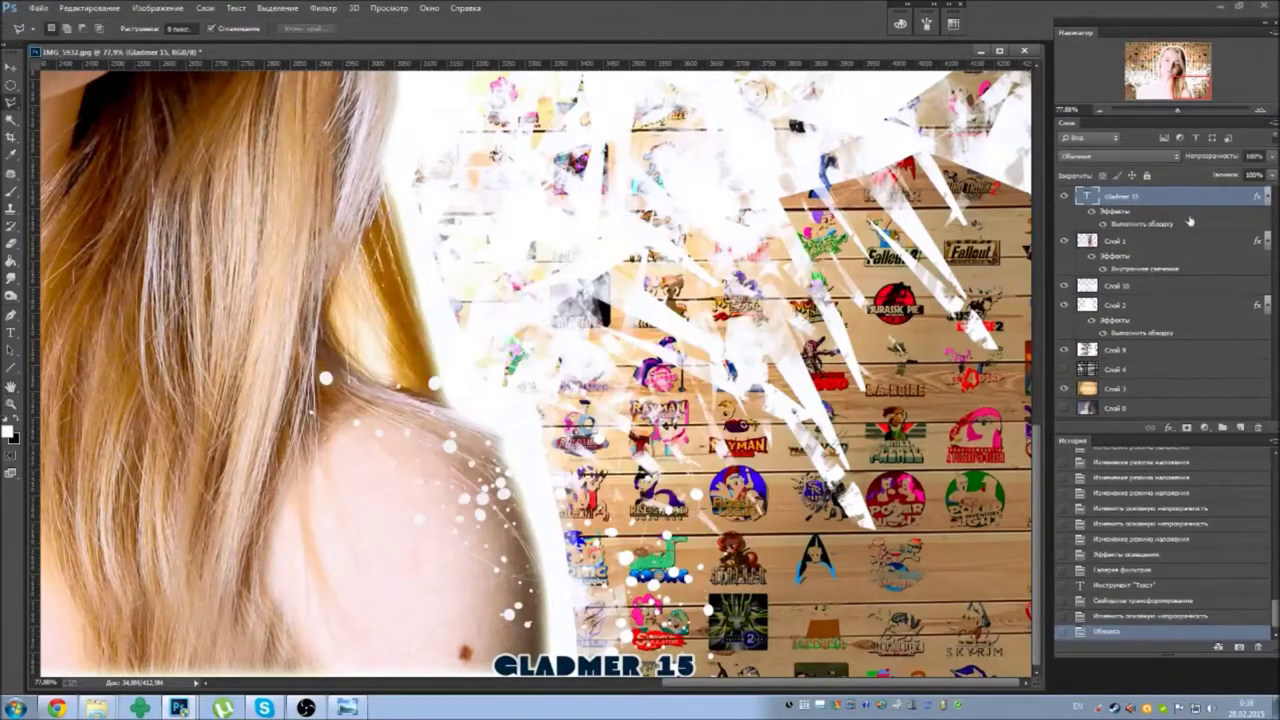
pyautogui.press('Return')
# Shrink the signature with Free Transform and clone-stamp the spot off the shoulder.
pyautogui.hotkey('ctrl', 't')
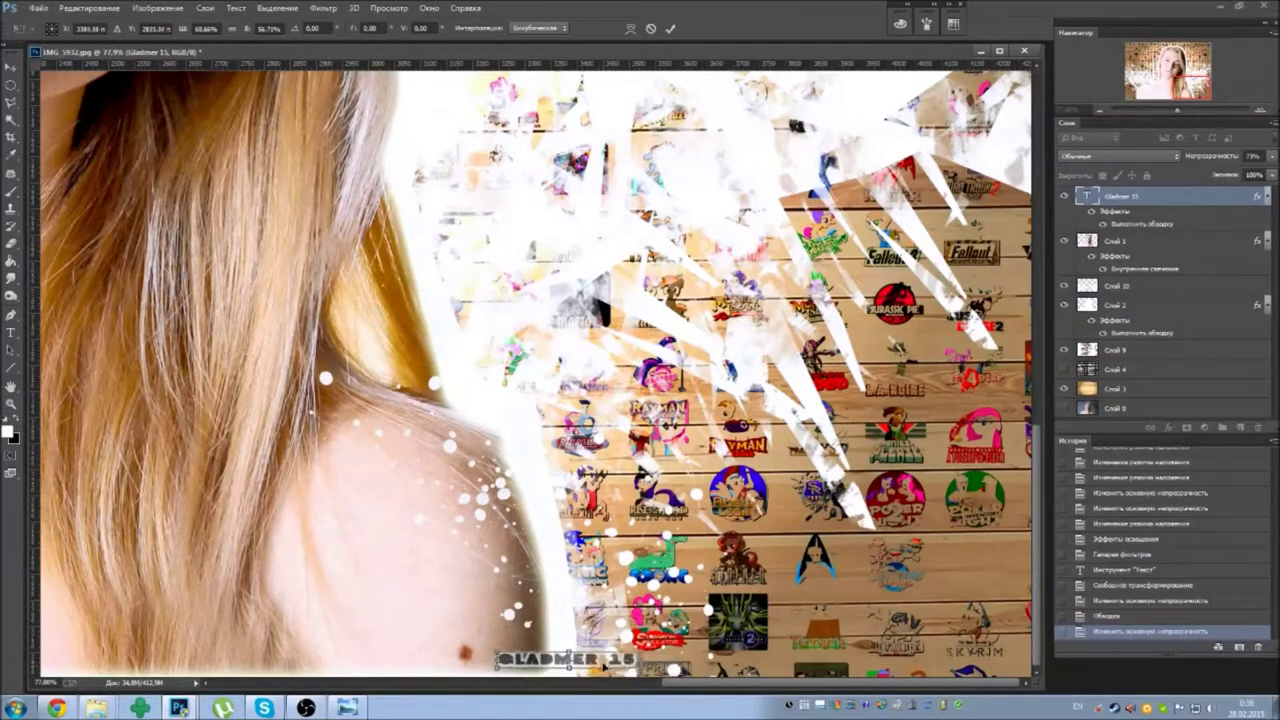
pyautogui.press('Return')
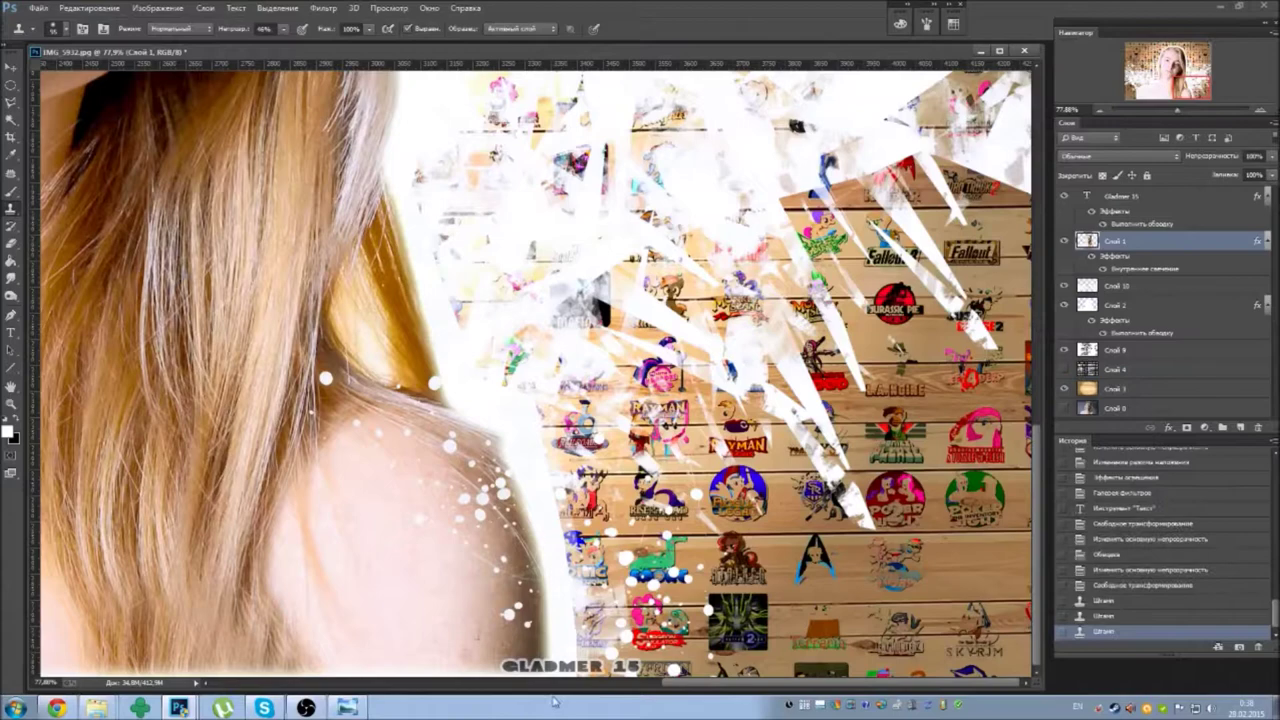
pyautogui.click(428, 652)
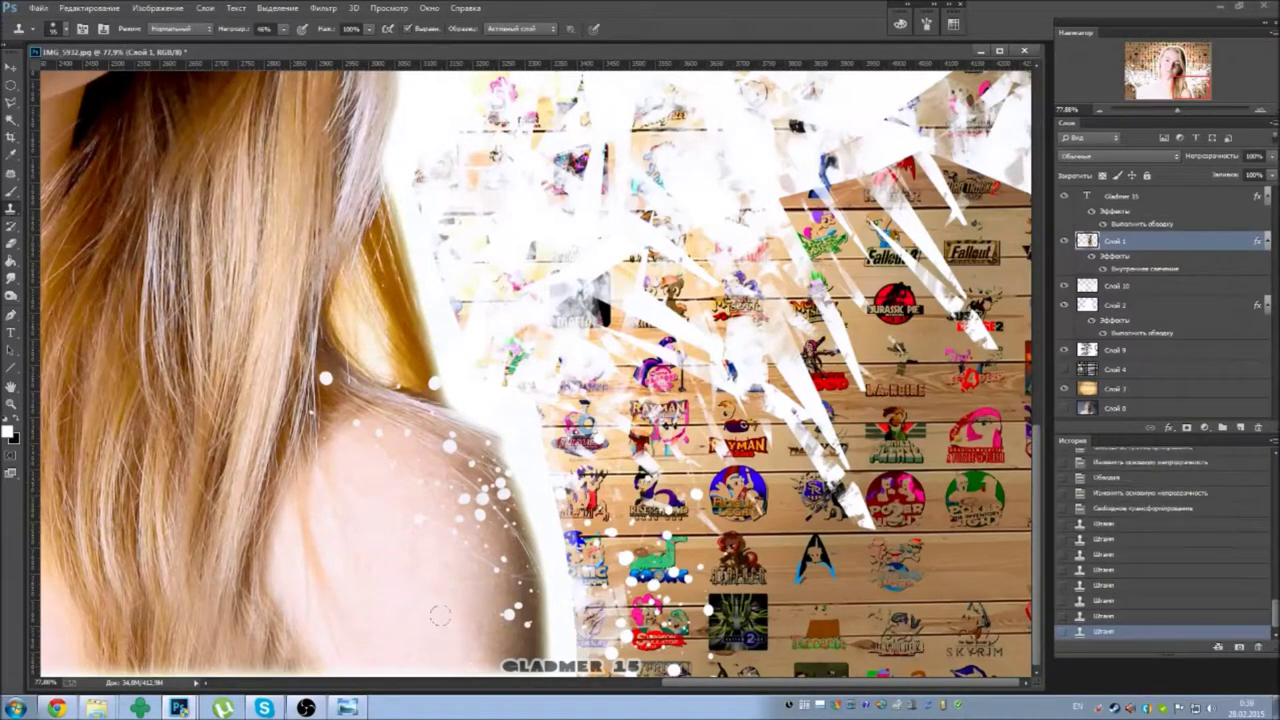